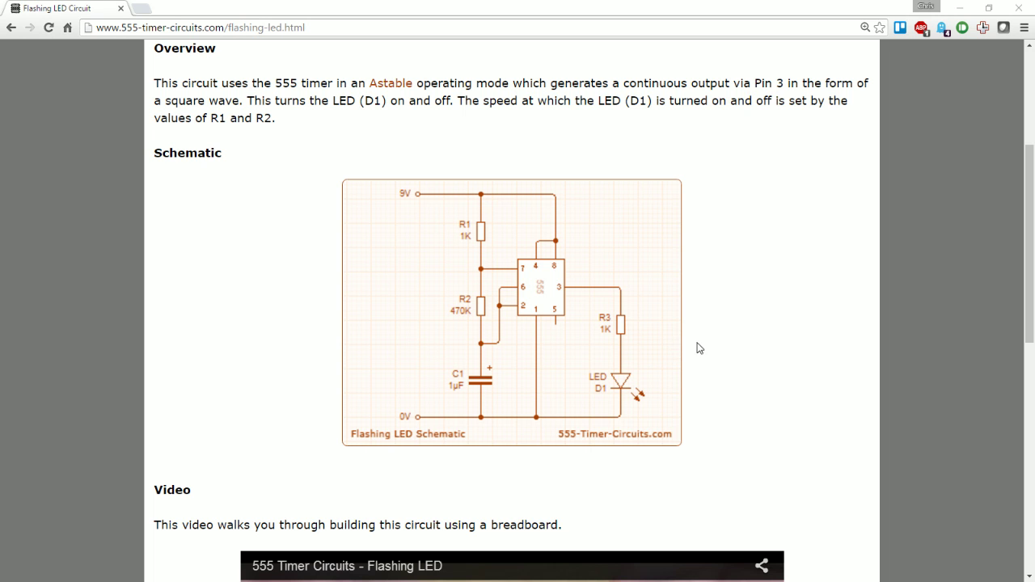
Switch to LTspice in full-screen view, close Draft2.asc and create a new blank schematic.
{"action": "scroll", "coordinate": [792, 316], "scroll_direction": "up", "scroll_amount": 3}
{"action": "scroll", "coordinate": [793, 316], "scroll_direction": "down", "scroll_amount": 1}
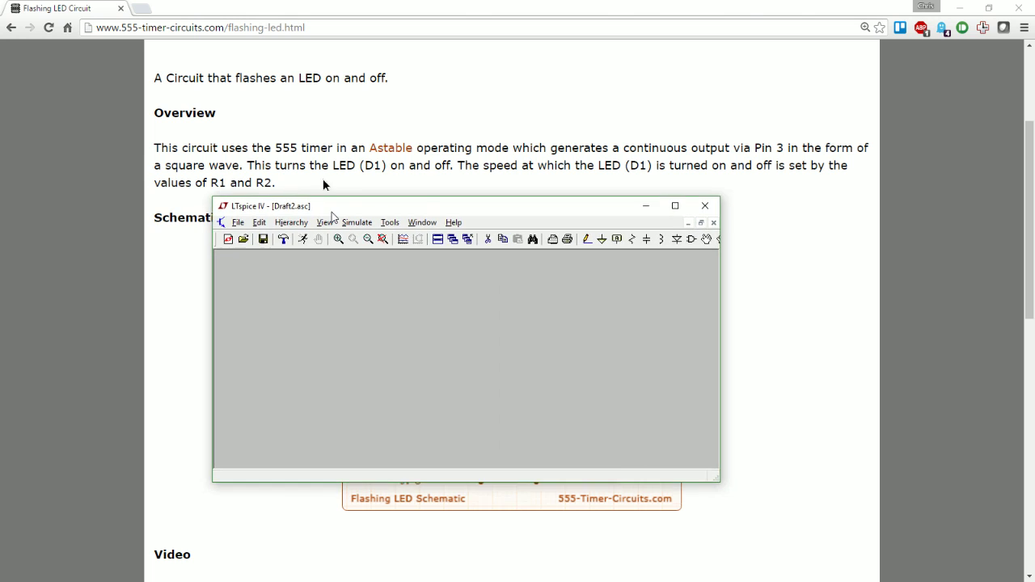
{"action": "left_click_drag", "start_coordinate": [330, 216], "coordinate": [397, 8]}
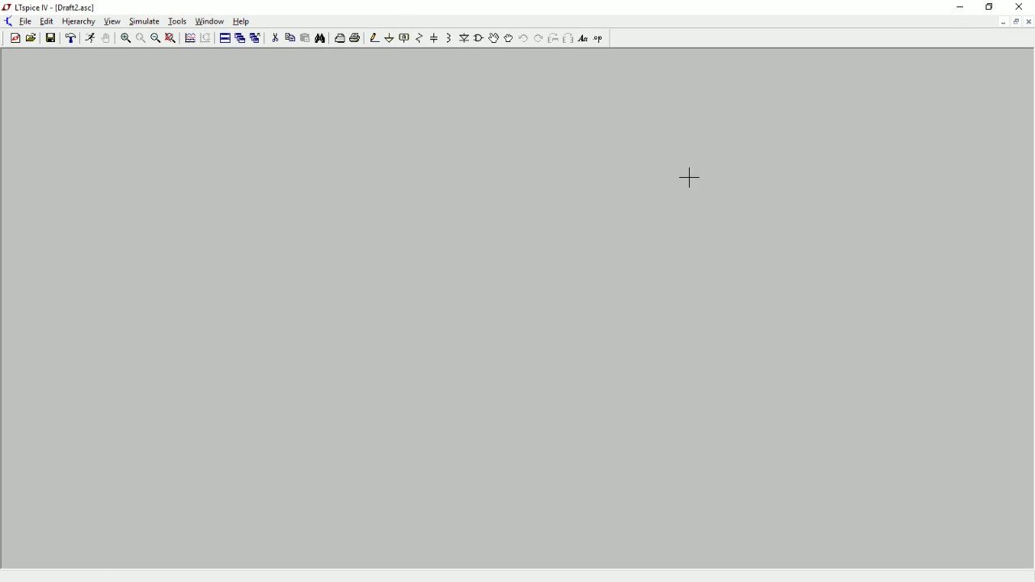
{"action": "left_click", "coordinate": [1029, 22]}
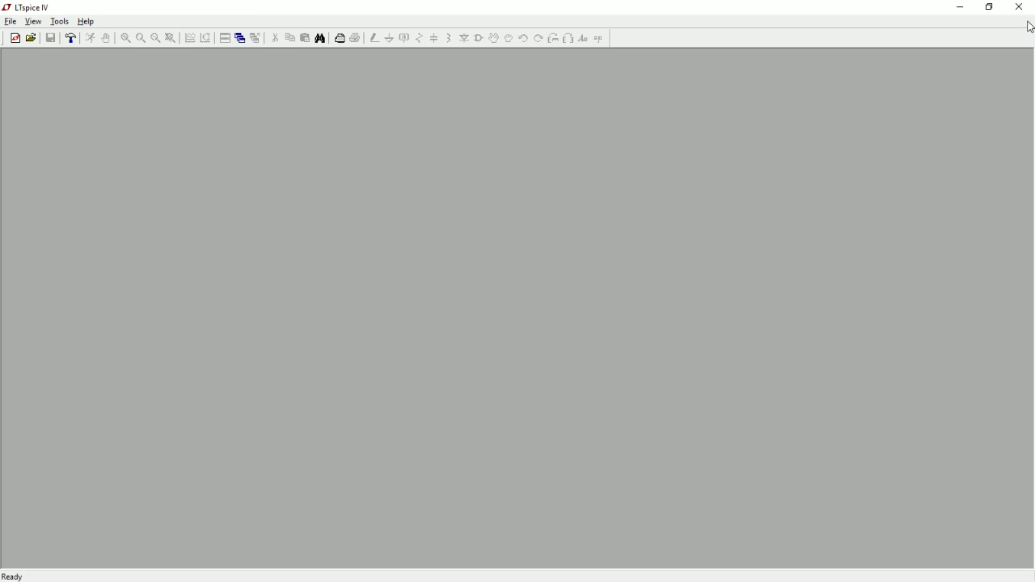
{"action": "left_click", "coordinate": [16, 40]}
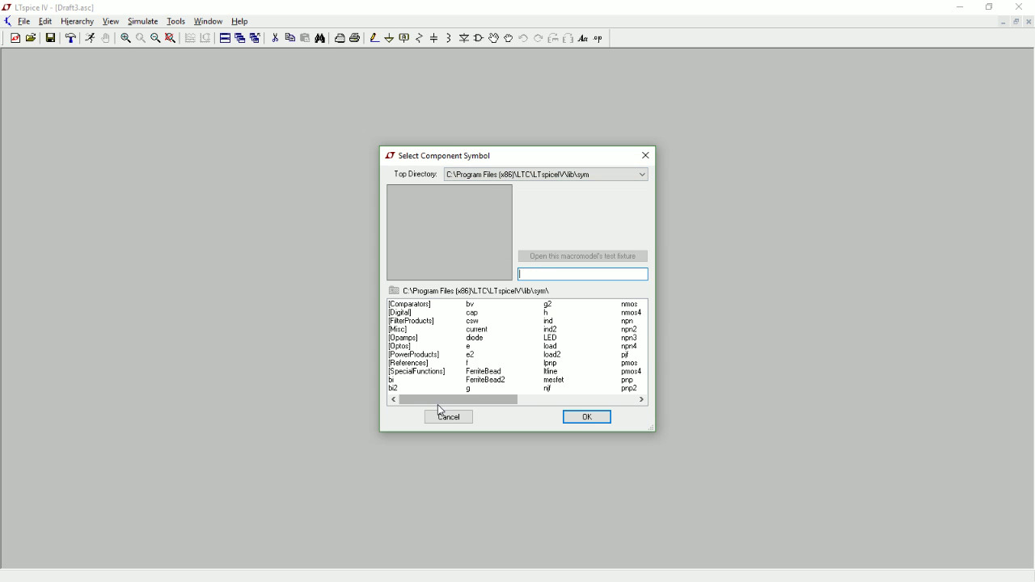
{"action": "double_click", "coordinate": [414, 371]}
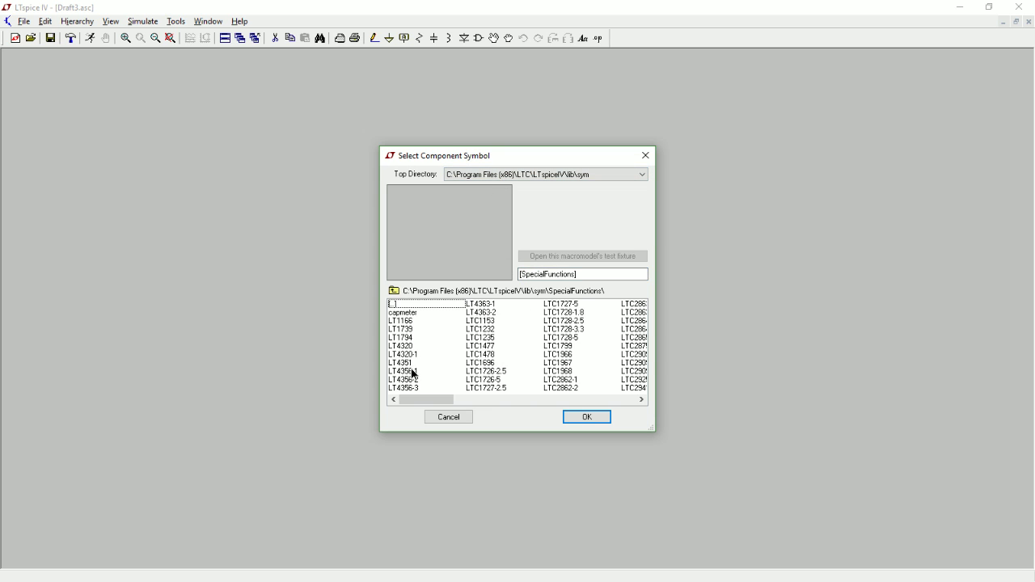
{"action": "left_click_drag", "start_coordinate": [433, 400], "coordinate": [668, 409]}
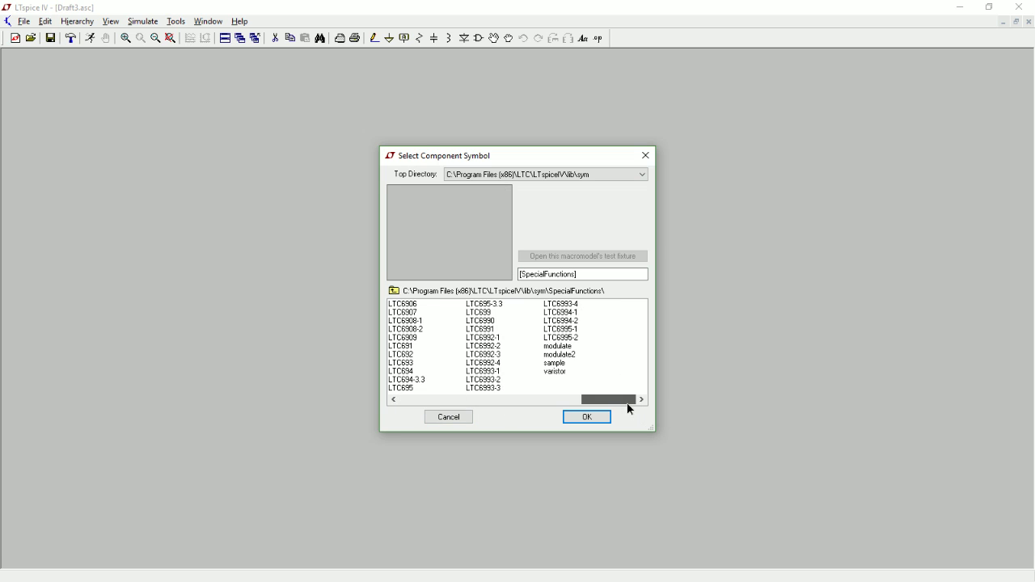
{"action": "left_click_drag", "start_coordinate": [628, 399], "coordinate": [408, 400]}
{"action": "double_click", "coordinate": [408, 305]}
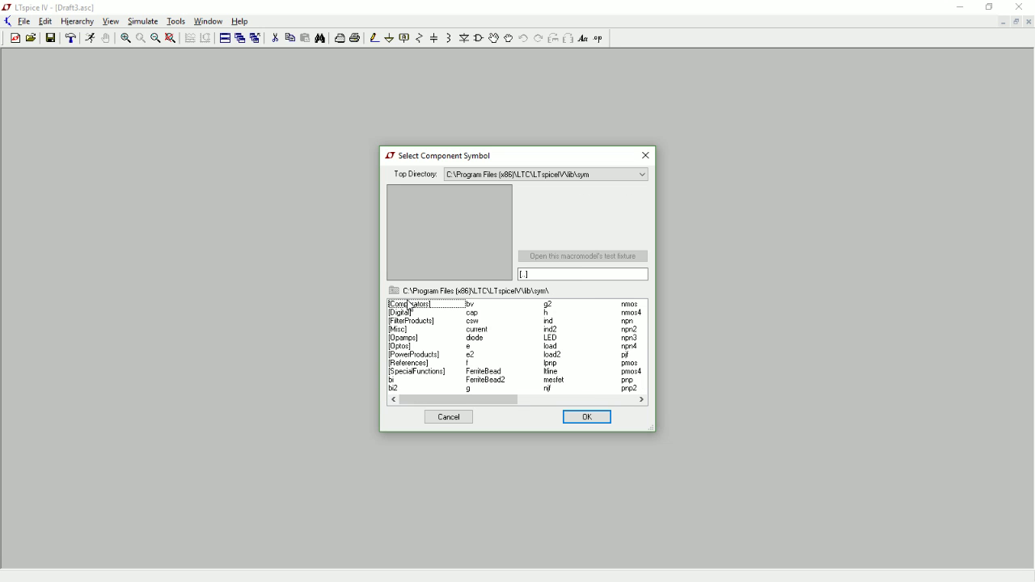
Place an NE555 timer from the Misc component folder in the blank schematic.
{"action": "double_click", "coordinate": [401, 330]}
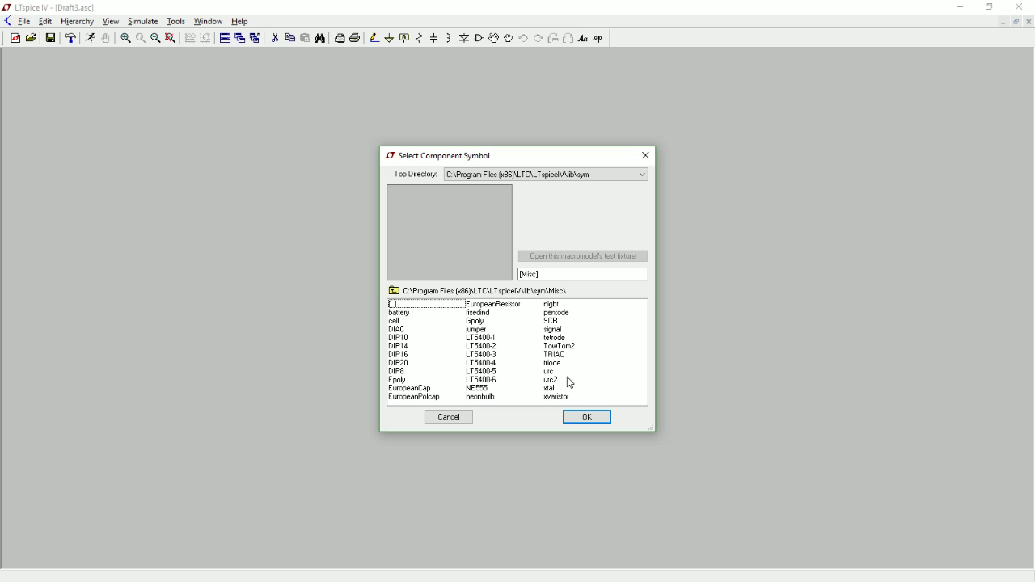
{"action": "left_click", "coordinate": [470, 389]}
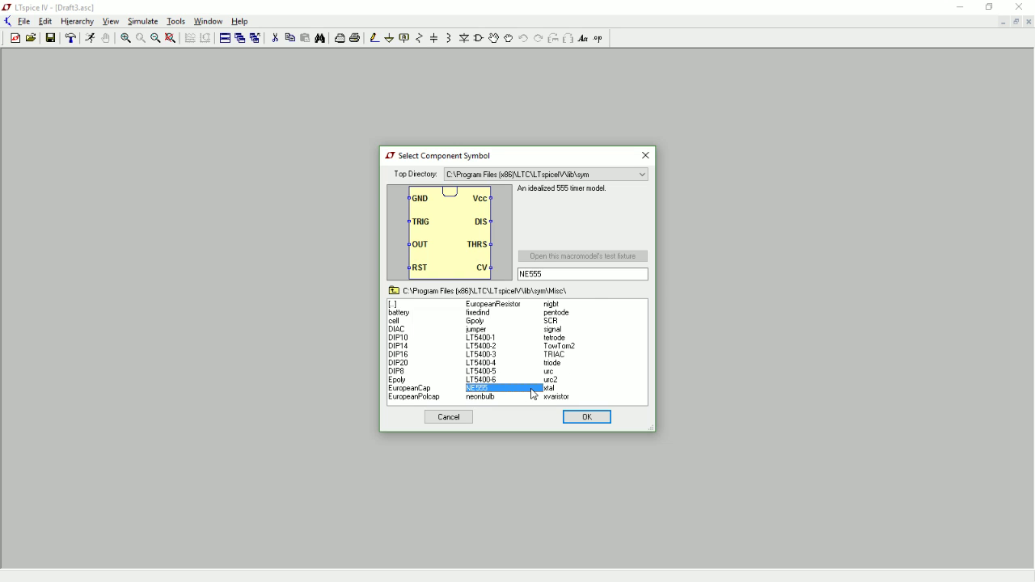
{"action": "left_click", "coordinate": [589, 417]}
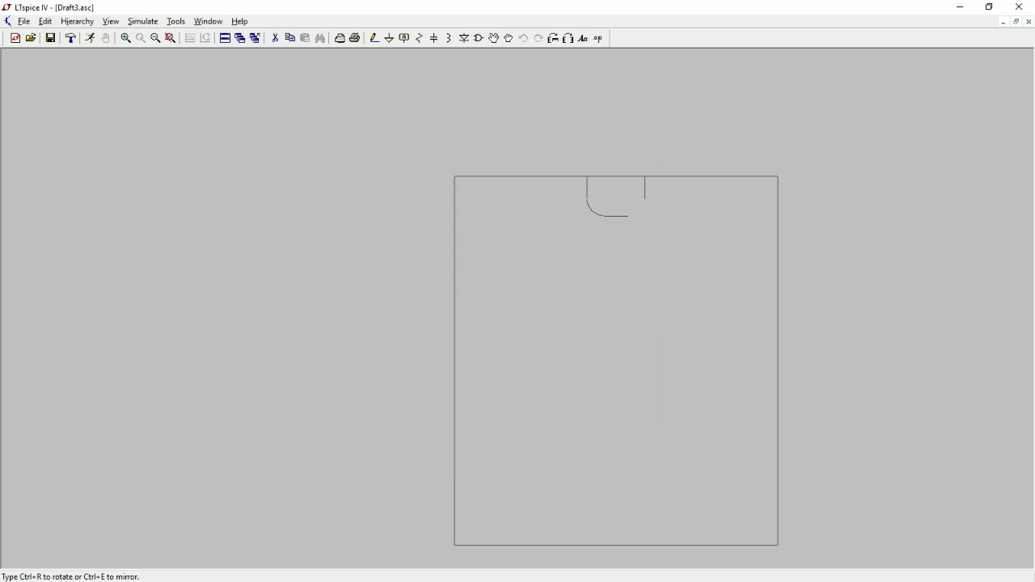
{"action": "scroll", "coordinate": [548, 337], "scroll_direction": "down", "scroll_amount": 5}
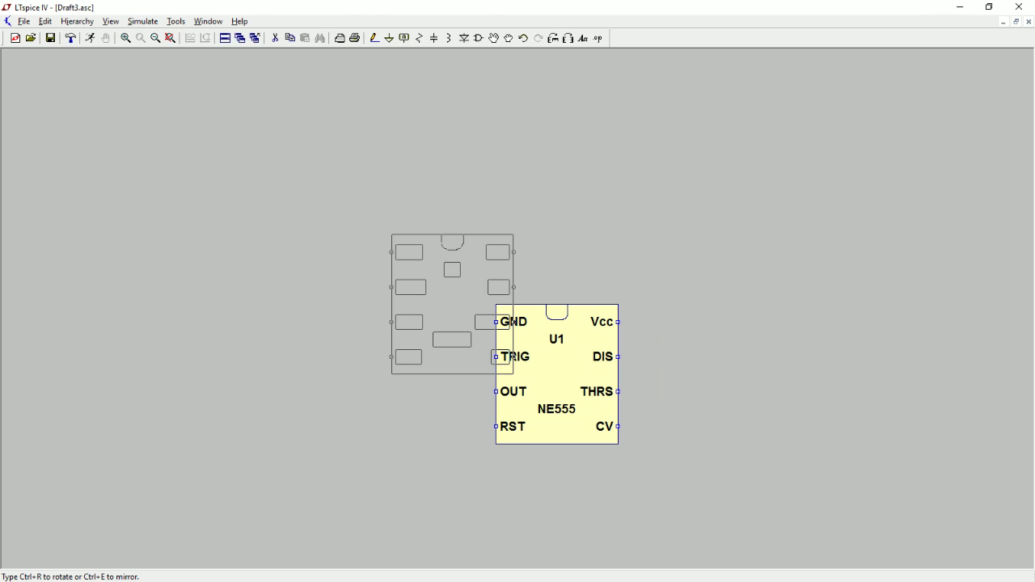
Show the Flashing LED Circuit page side by side with the schematic and remove the stray second NE555.
{"action": "key", "text": "super+Left"}
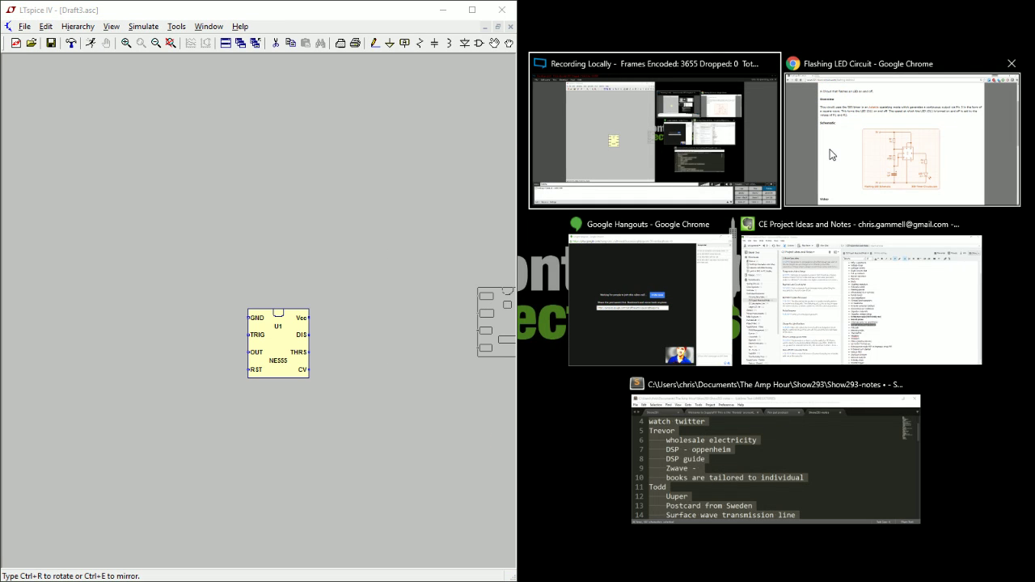
{"action": "left_click", "coordinate": [833, 159]}
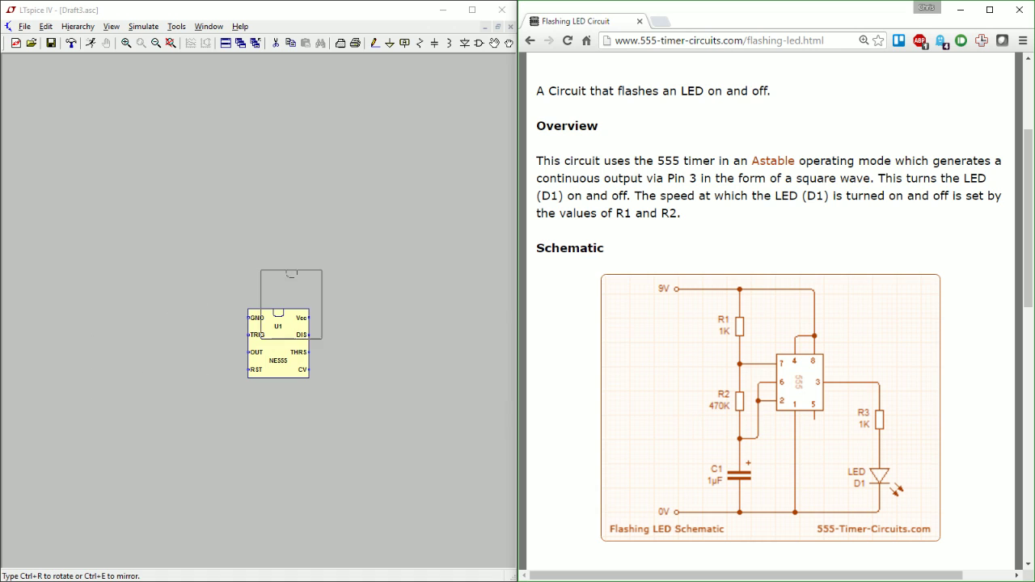
{"action": "left_click", "coordinate": [304, 252]}
{"action": "key", "text": "Escape"}
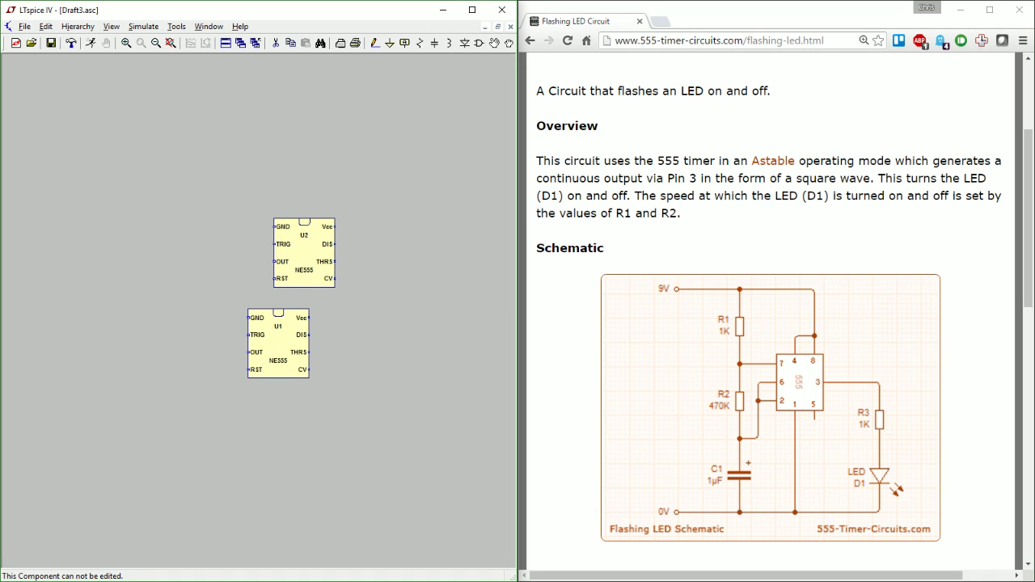
{"action": "key", "text": "F9"}
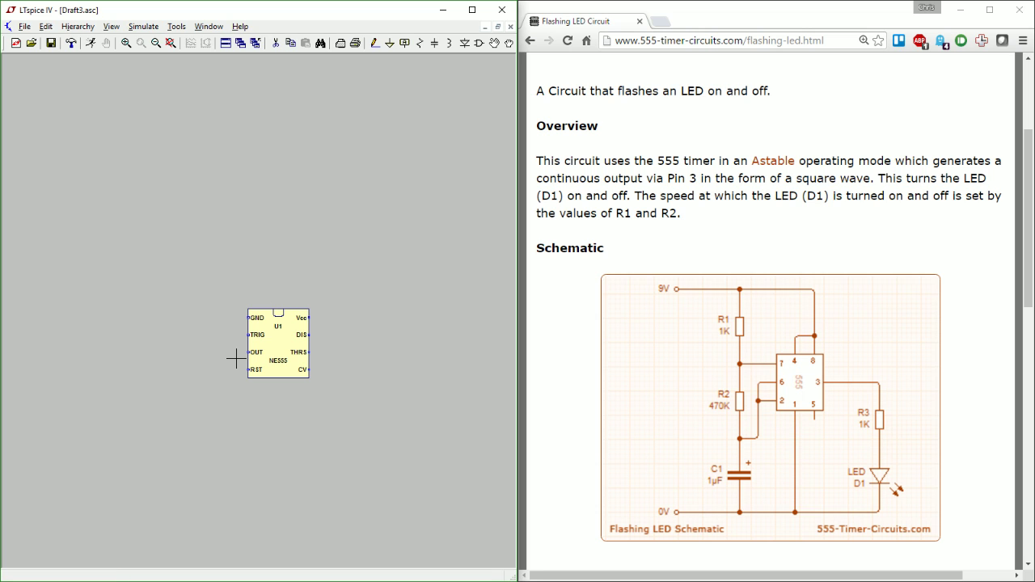
Place two resistors, a capacitor and a ground symbol in a vertical column left of the NE555.
{"action": "left_click_drag", "start_coordinate": [321, 365], "coordinate": [336, 368]}
{"action": "scroll", "coordinate": [336, 368], "scroll_direction": "down", "scroll_amount": 2}
{"action": "scroll", "coordinate": [334, 370], "scroll_direction": "up", "scroll_amount": 3}
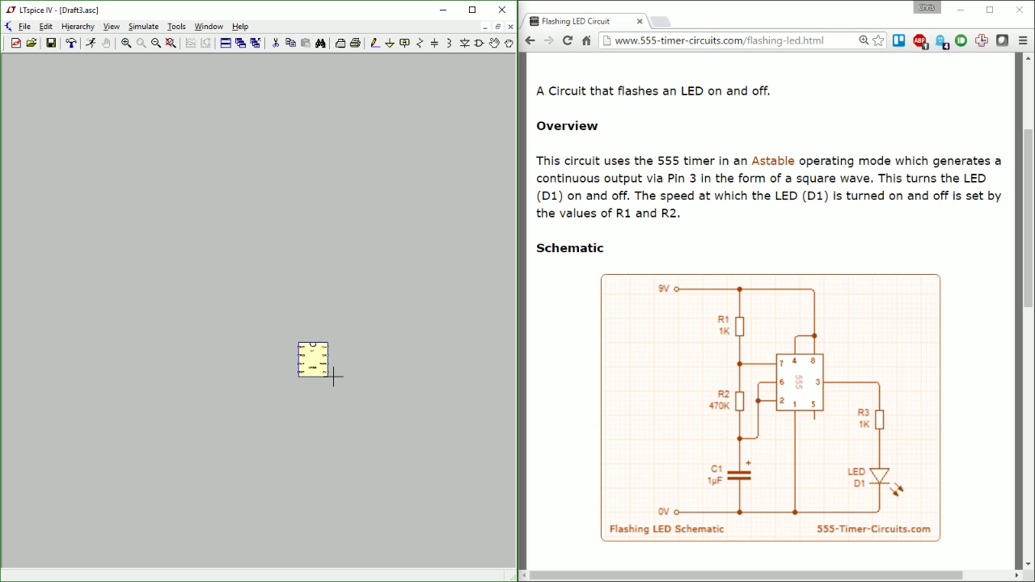
{"action": "scroll", "coordinate": [338, 338], "scroll_direction": "down", "scroll_amount": 1}
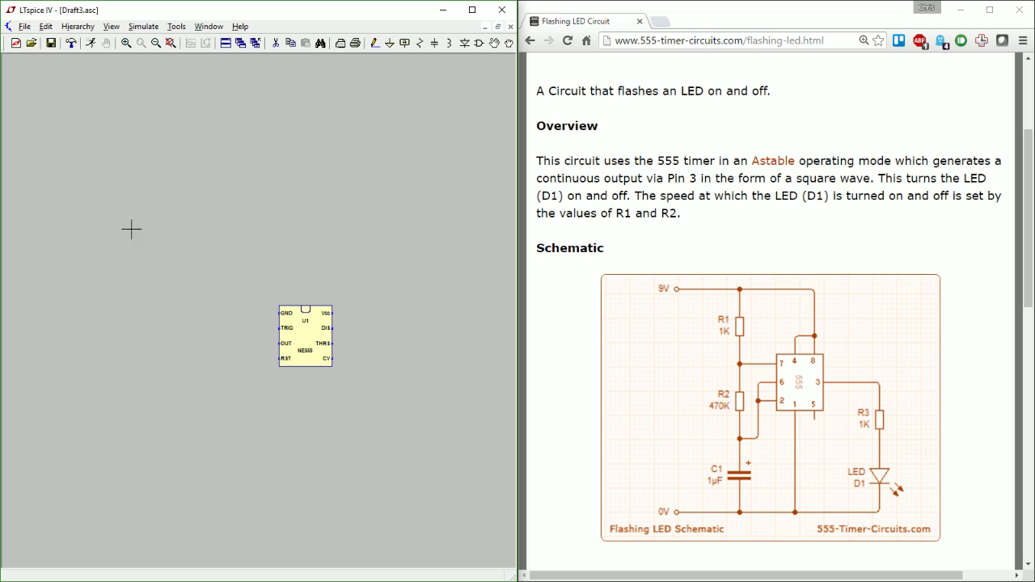
{"action": "key", "text": "r"}
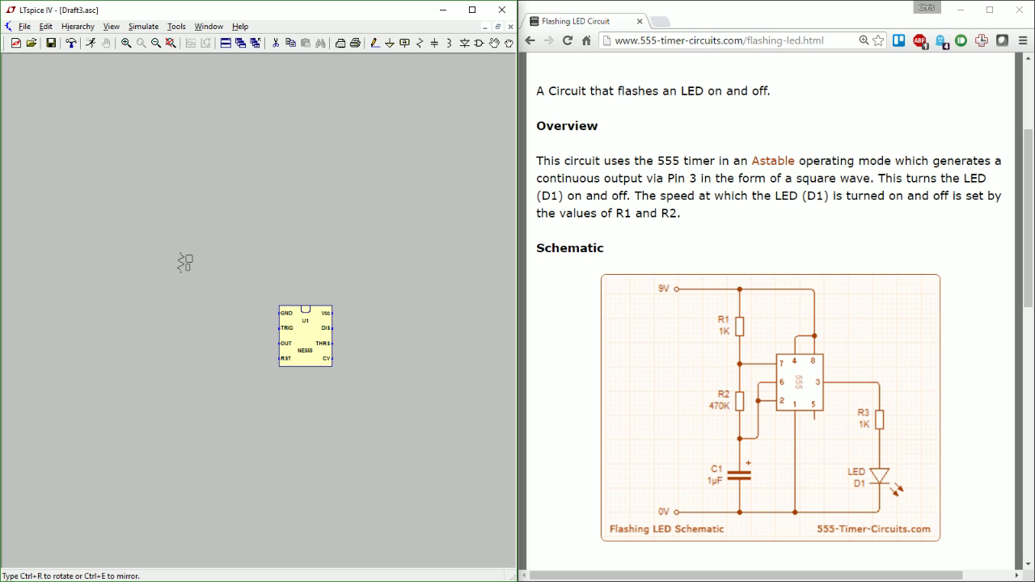
{"action": "left_click", "coordinate": [228, 281]}
{"action": "left_click", "coordinate": [230, 337]}
{"action": "left_click", "coordinate": [229, 388]}
{"action": "left_click", "coordinate": [226, 446]}
{"action": "scroll", "coordinate": [227, 446], "scroll_direction": "up", "scroll_amount": 3}
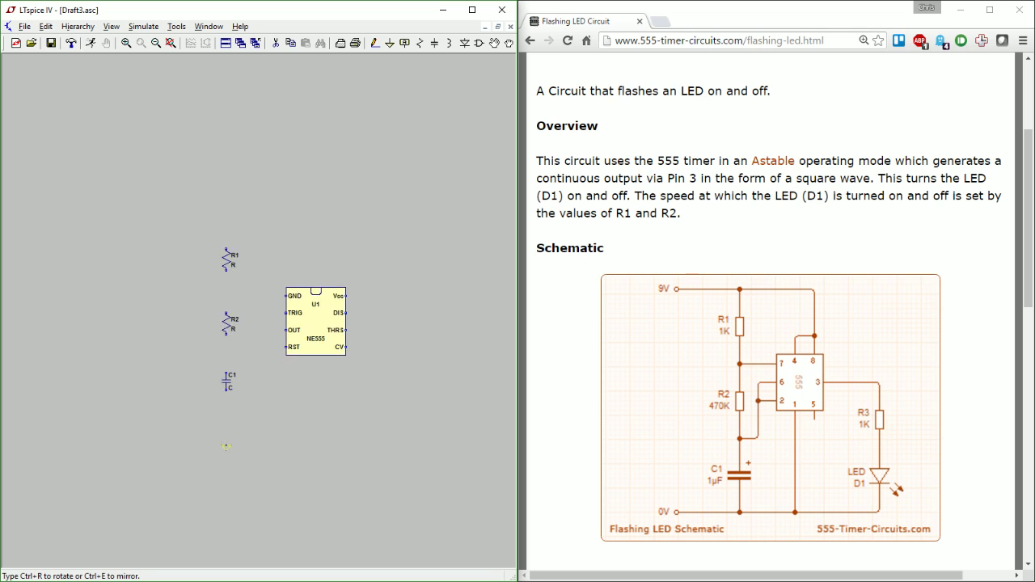
{"action": "scroll", "coordinate": [227, 446], "scroll_direction": "up", "scroll_amount": 1}
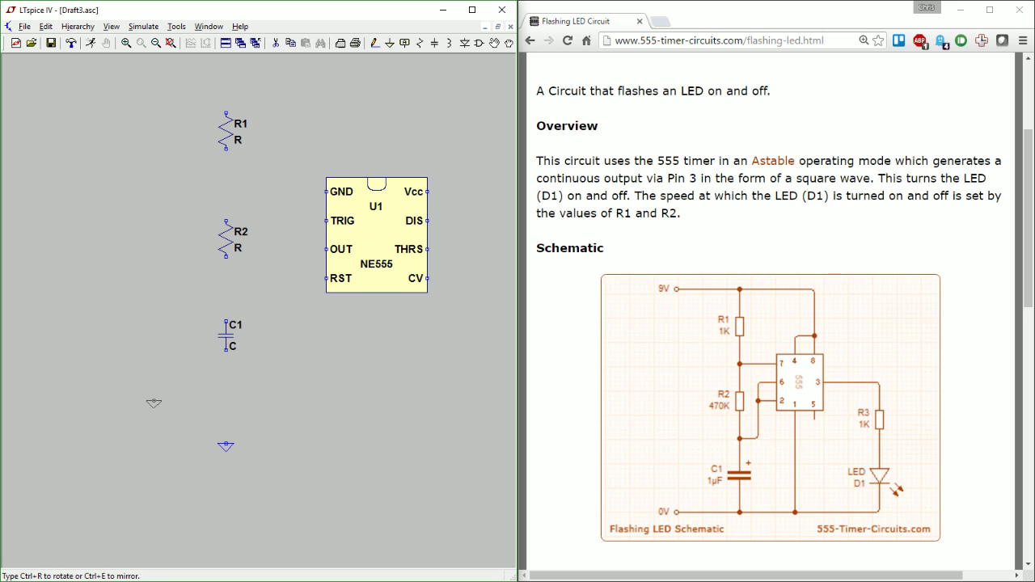
{"action": "scroll", "coordinate": [169, 370], "scroll_direction": "down", "scroll_amount": 2}
{"action": "scroll", "coordinate": [259, 381], "scroll_direction": "up", "scroll_amount": 2}
{"action": "key", "text": "Escape"}
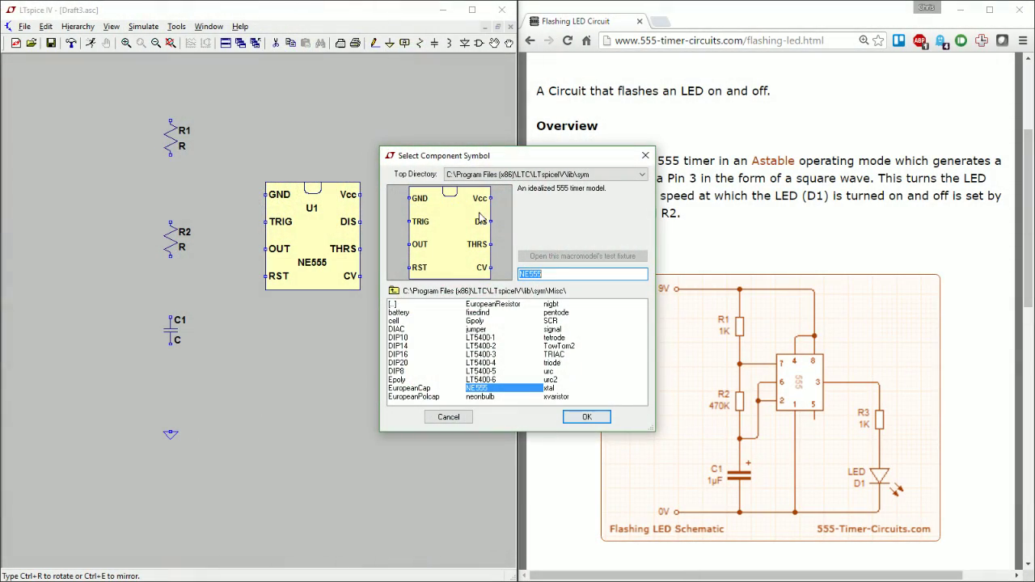
{"action": "left_click", "coordinate": [645, 155]}
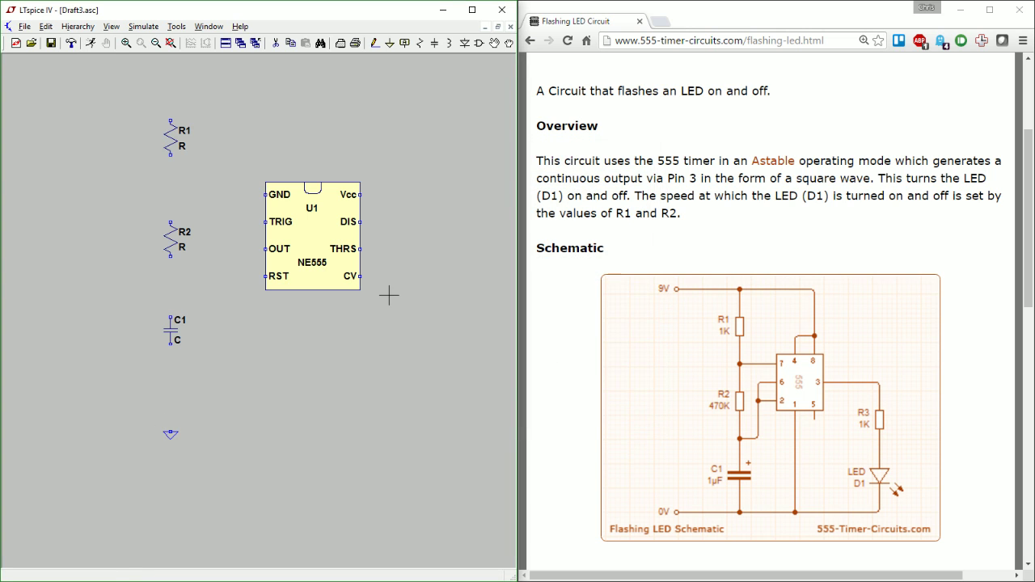
Wire from the ground symbol up through C1, R2 and R1, and extend the wire left and down as the supply line.
{"action": "left_click", "coordinate": [375, 42]}
{"action": "left_click", "coordinate": [170, 433]}
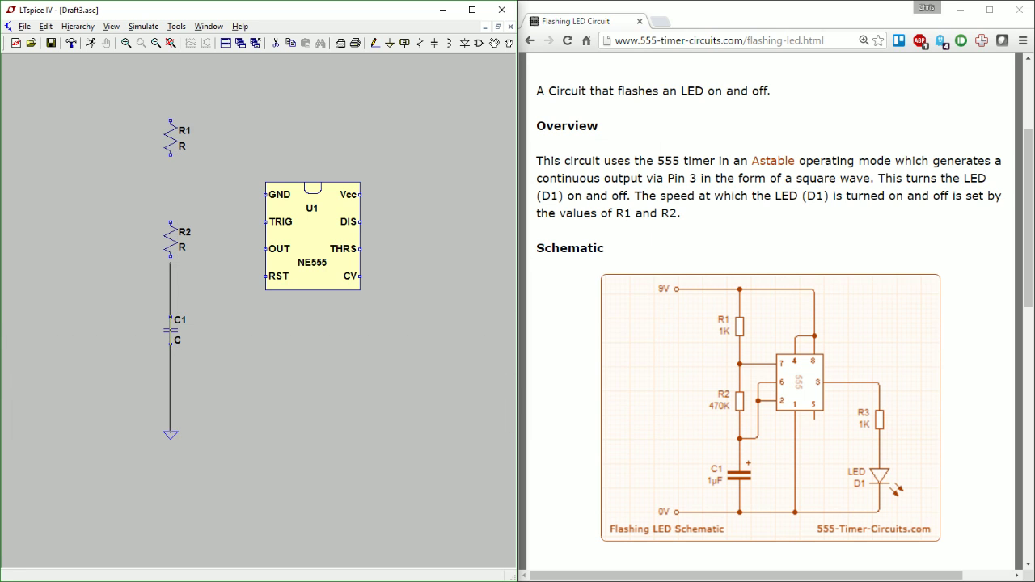
{"action": "right_click", "coordinate": [170, 86]}
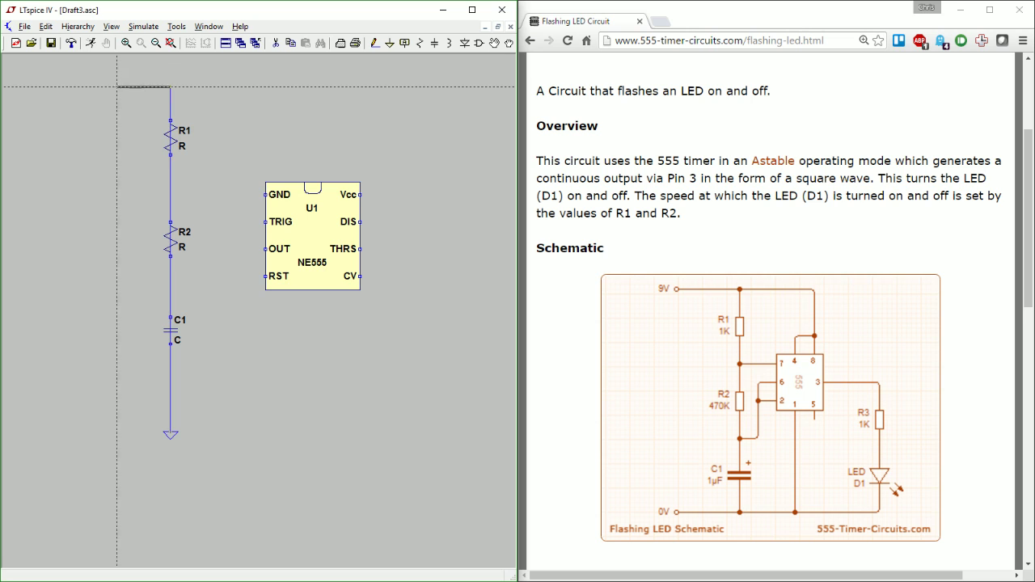
{"action": "left_click", "coordinate": [83, 87]}
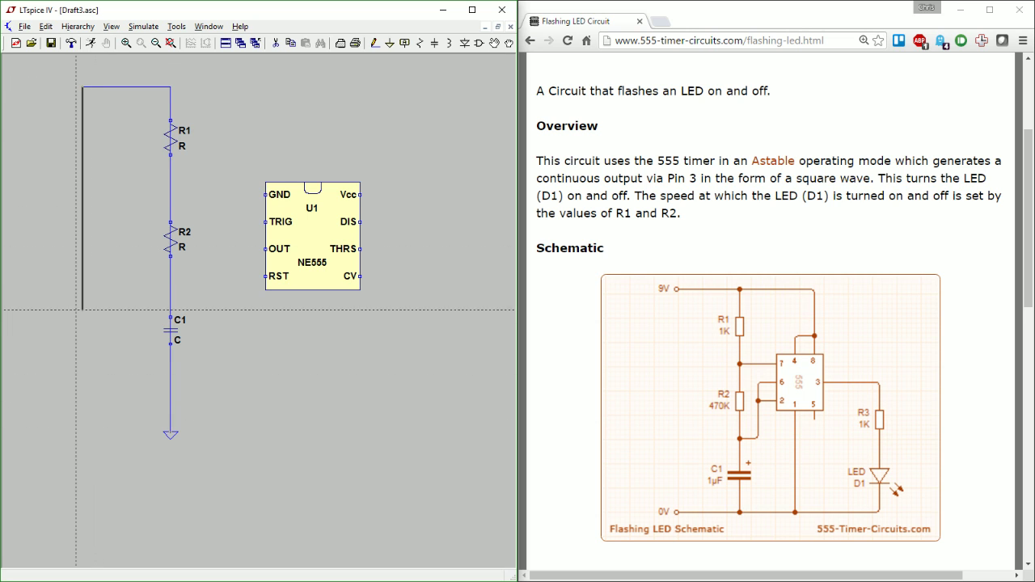
{"action": "left_click", "coordinate": [83, 194]}
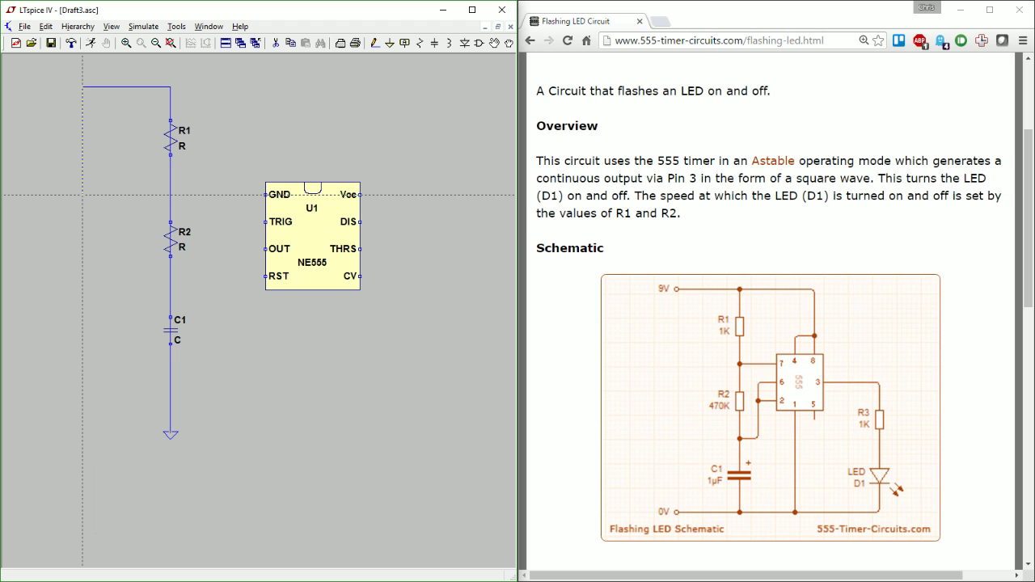
{"action": "key", "text": "Escape"}
Widen the schematic window and place a voltage source at the open end of the supply wire.
{"action": "left_click_drag", "start_coordinate": [524, 73], "coordinate": [737, 109]}
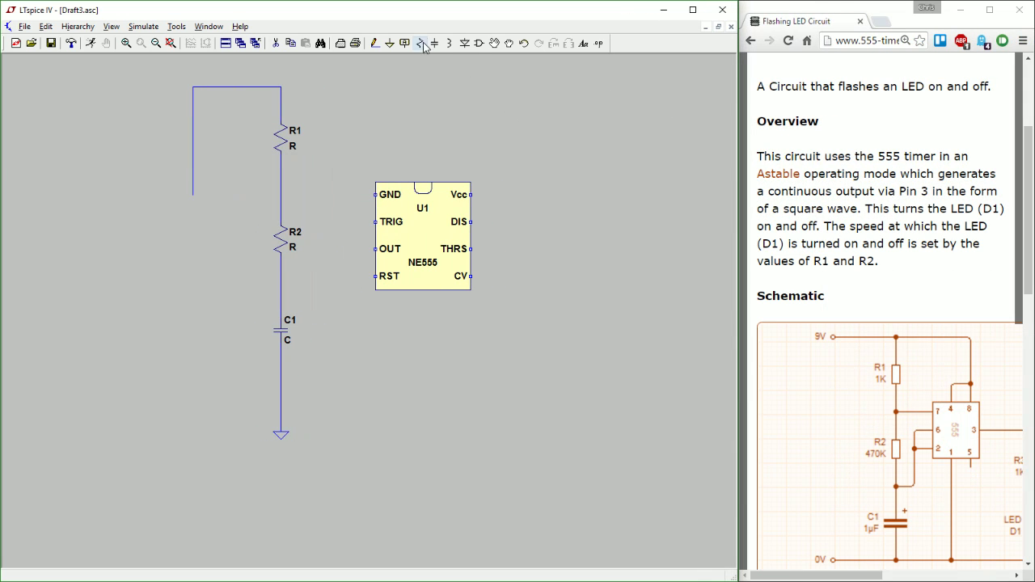
{"action": "left_click", "coordinate": [478, 45]}
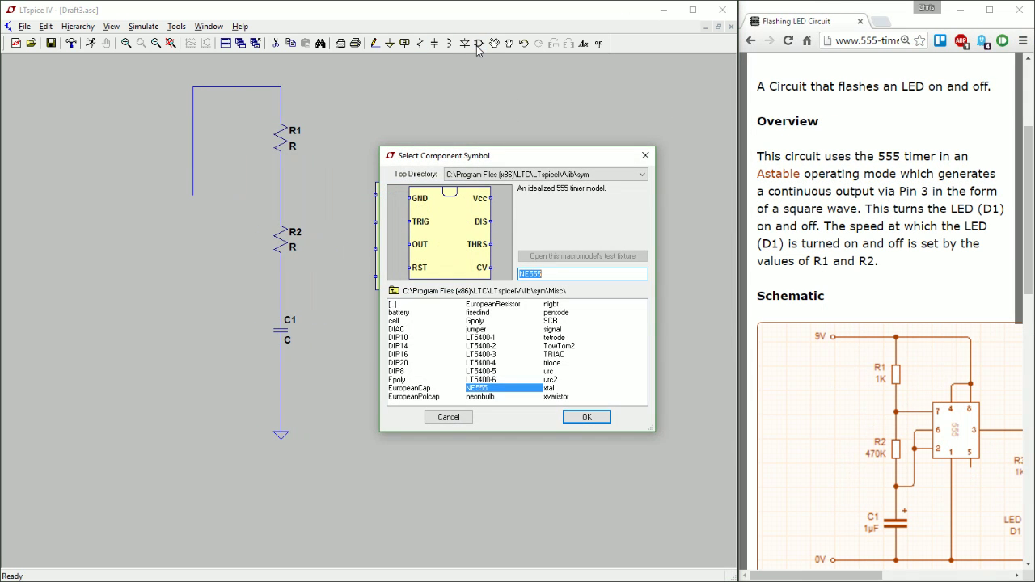
{"action": "double_click", "coordinate": [406, 306]}
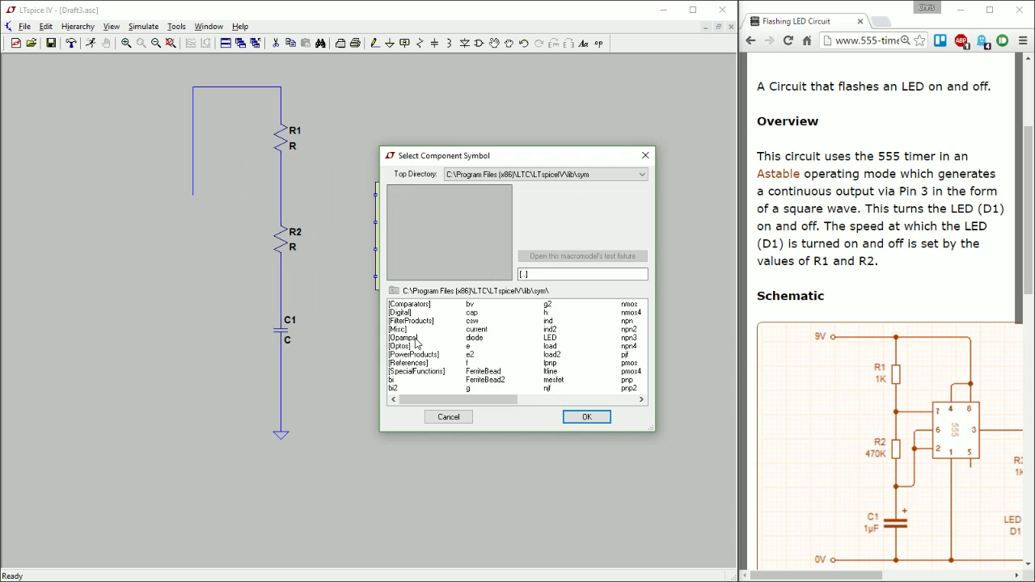
{"action": "left_click_drag", "start_coordinate": [447, 399], "coordinate": [572, 399]}
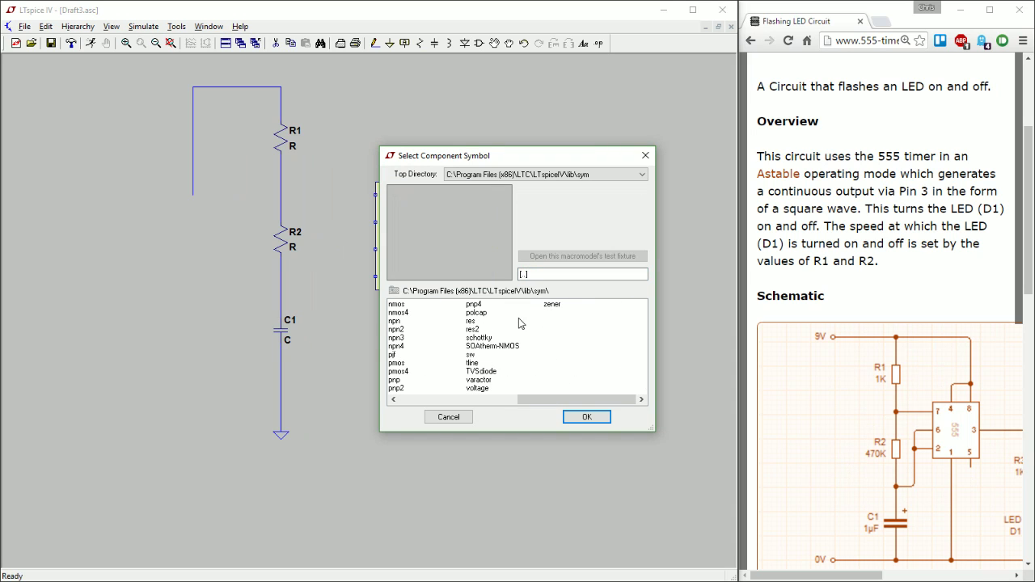
{"action": "left_click", "coordinate": [477, 389]}
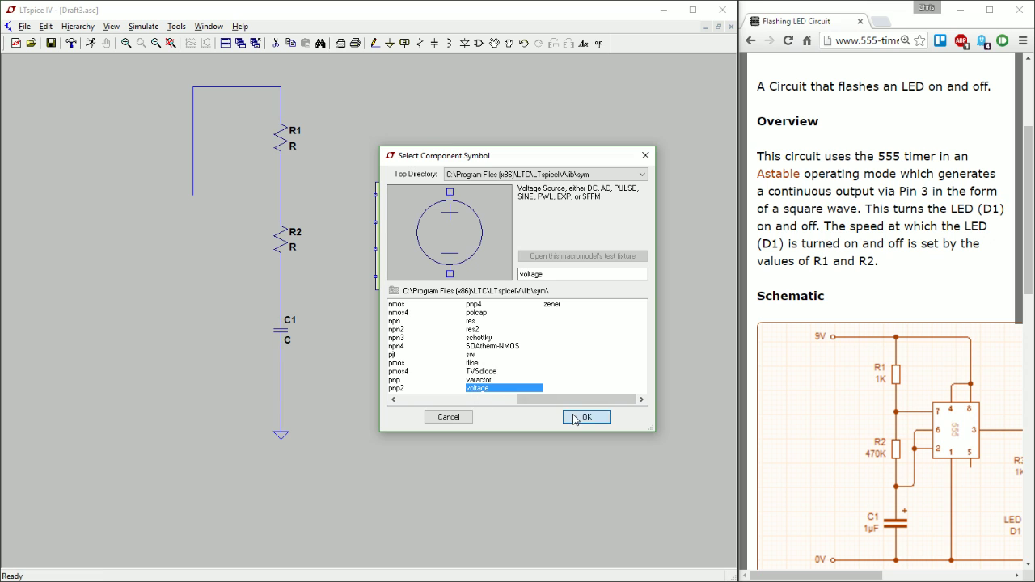
{"action": "left_click", "coordinate": [586, 417]}
{"action": "left_click", "coordinate": [197, 202]}
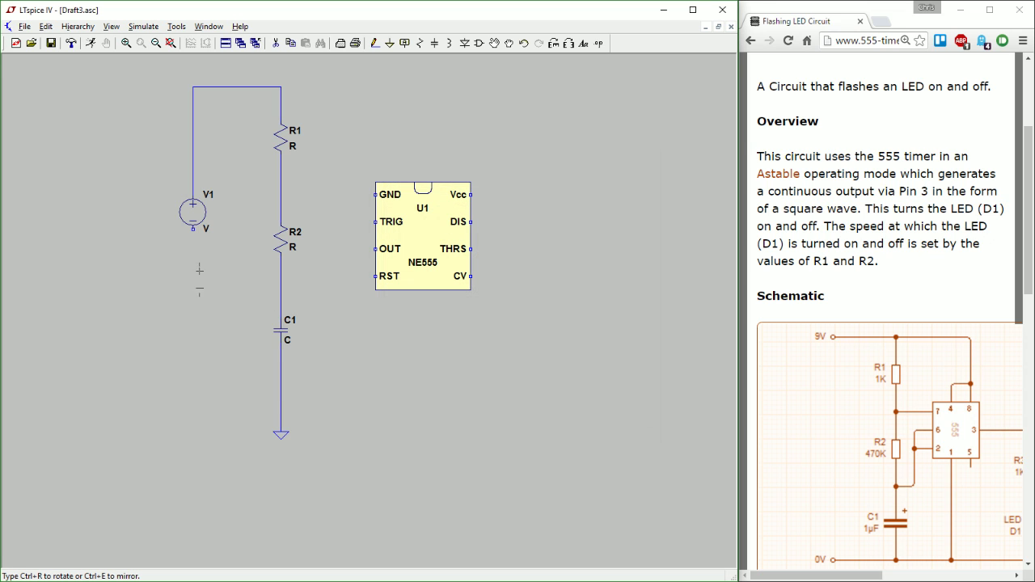
{"action": "key", "text": "Escape"}
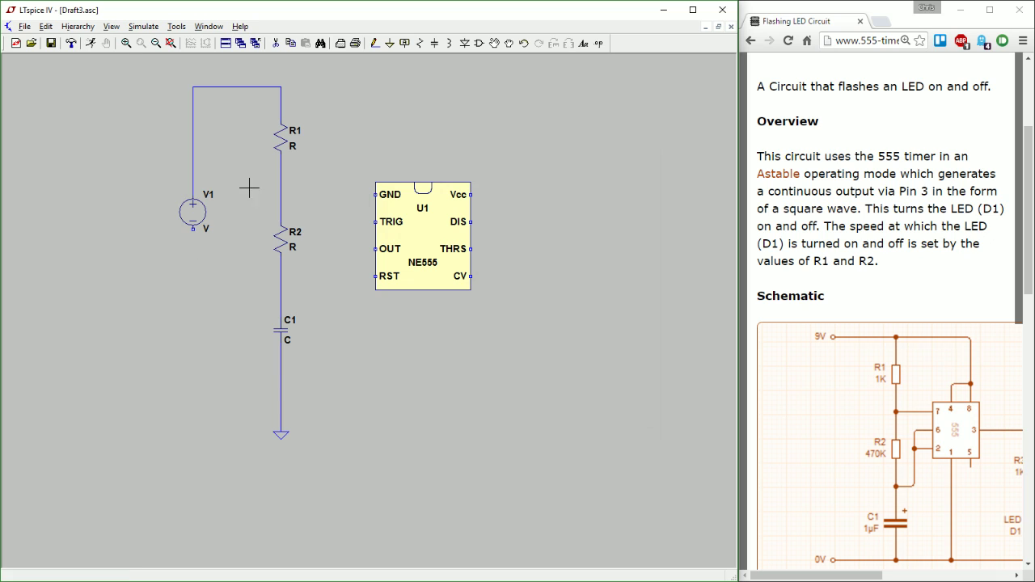
Wire the negative terminal of the voltage source to the line between C1 and ground.
{"action": "left_click", "coordinate": [371, 44]}
{"action": "left_click", "coordinate": [192, 229]}
{"action": "left_click", "coordinate": [193, 392]}
{"action": "left_click", "coordinate": [280, 392]}
{"action": "key", "text": "Escape"}
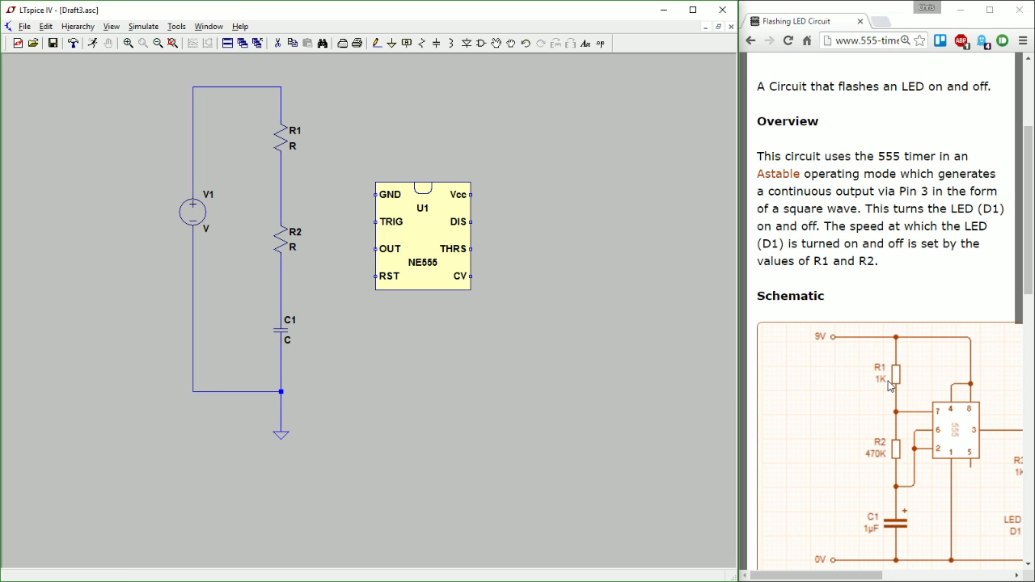
{"action": "scroll", "coordinate": [890, 386], "scroll_direction": "down", "scroll_amount": 2}
{"action": "scroll", "coordinate": [808, 555], "scroll_direction": "up", "scroll_amount": 1}
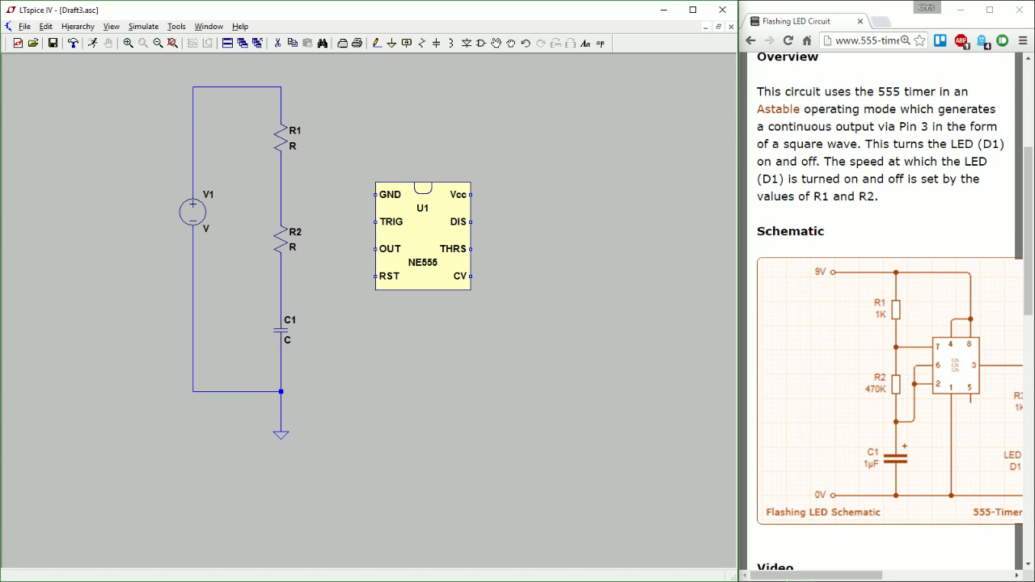
Place a resistor to the right of the NE555 and an LED directly below that resistor.
{"action": "left_click_drag", "start_coordinate": [809, 576], "coordinate": [822, 576]}
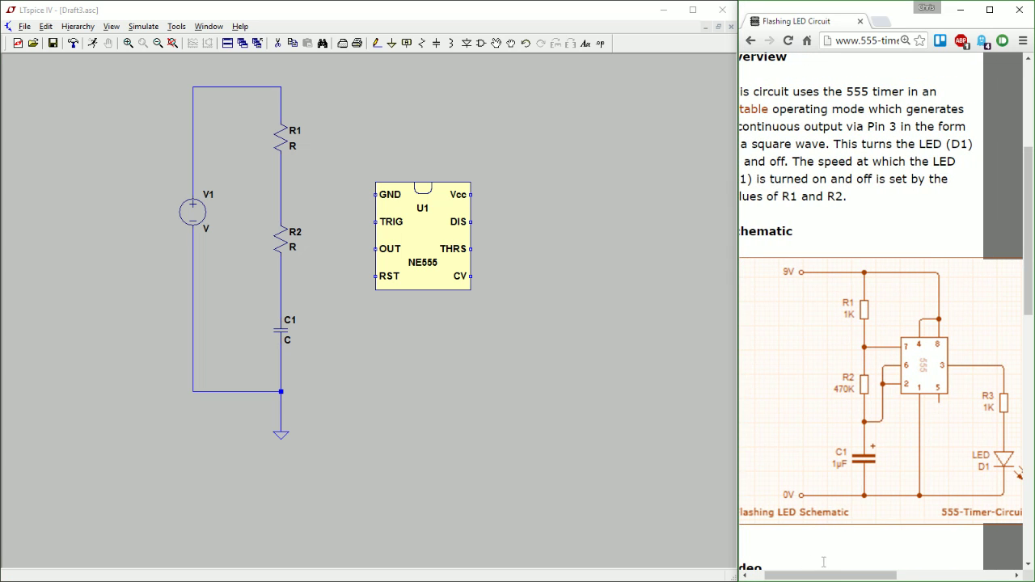
{"action": "left_click", "coordinate": [485, 276]}
{"action": "key", "text": "r"}
{"action": "left_click", "coordinate": [566, 251]}
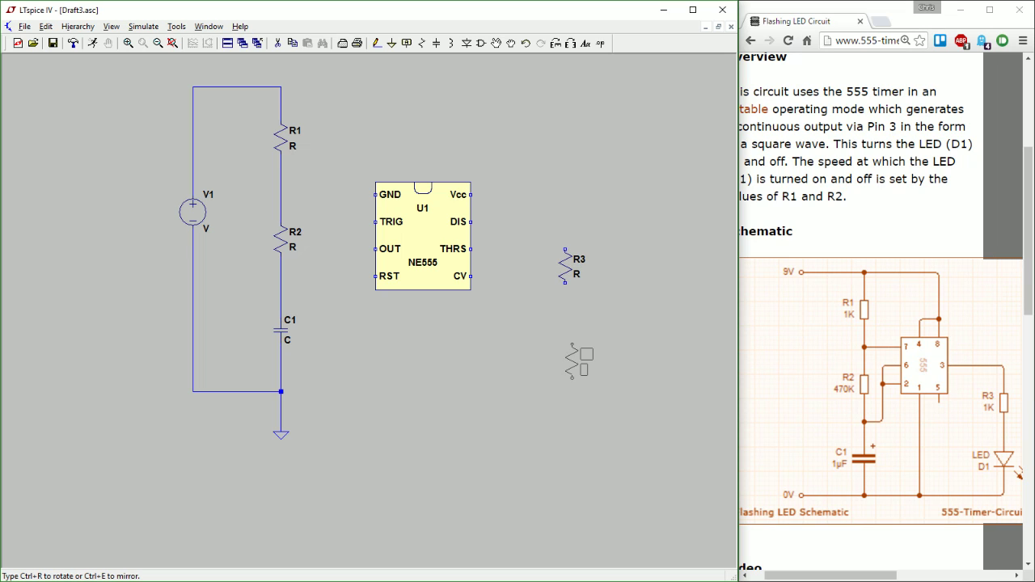
{"action": "left_click", "coordinate": [481, 43]}
{"action": "left_click", "coordinate": [398, 338]}
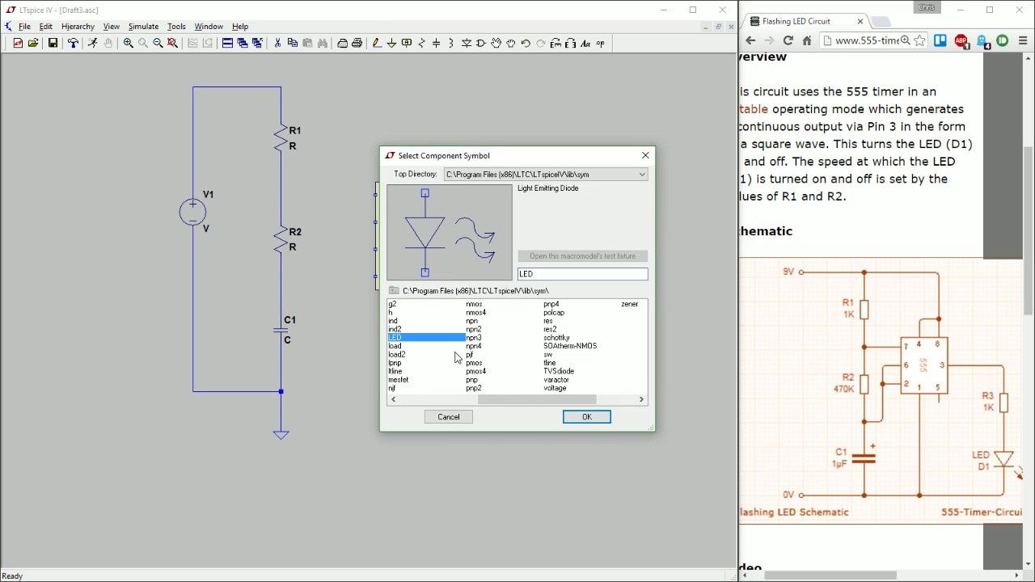
{"action": "left_click", "coordinate": [587, 417]}
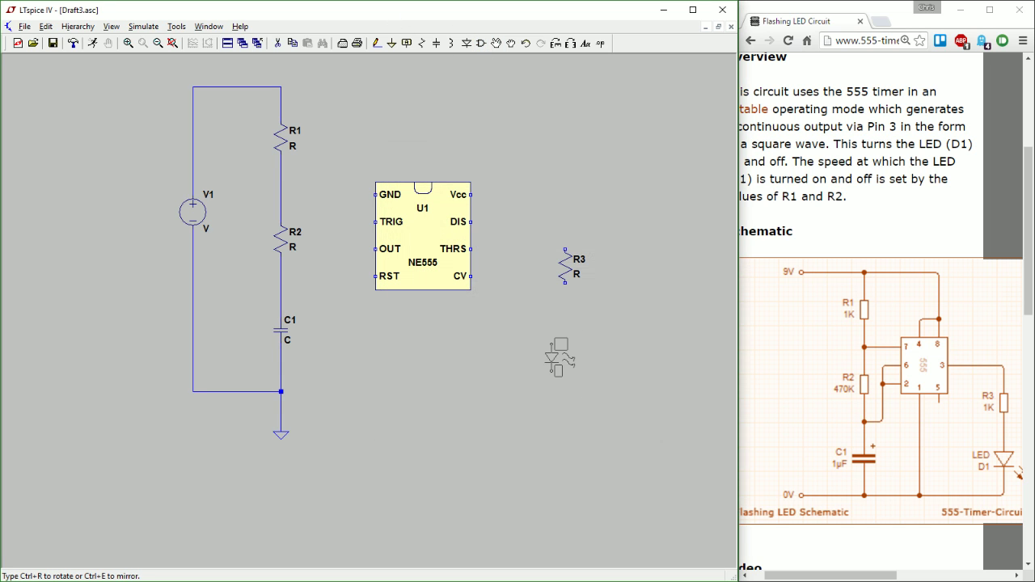
{"action": "left_click", "coordinate": [570, 349]}
{"action": "key", "text": "Escape"}
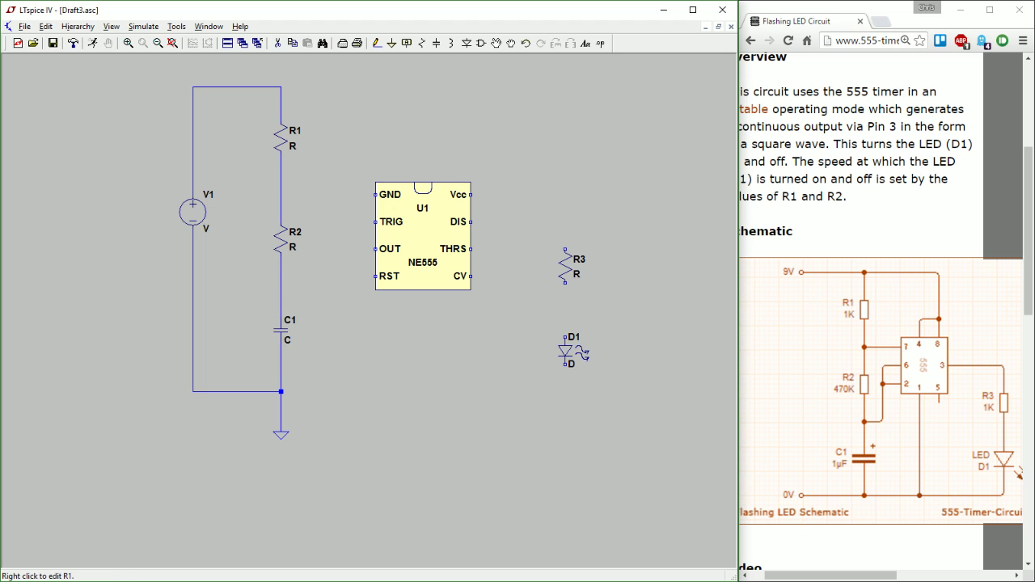
Set resistor R1 to 1K and resistor R2 to 470K.
{"action": "right_click", "coordinate": [284, 157]}
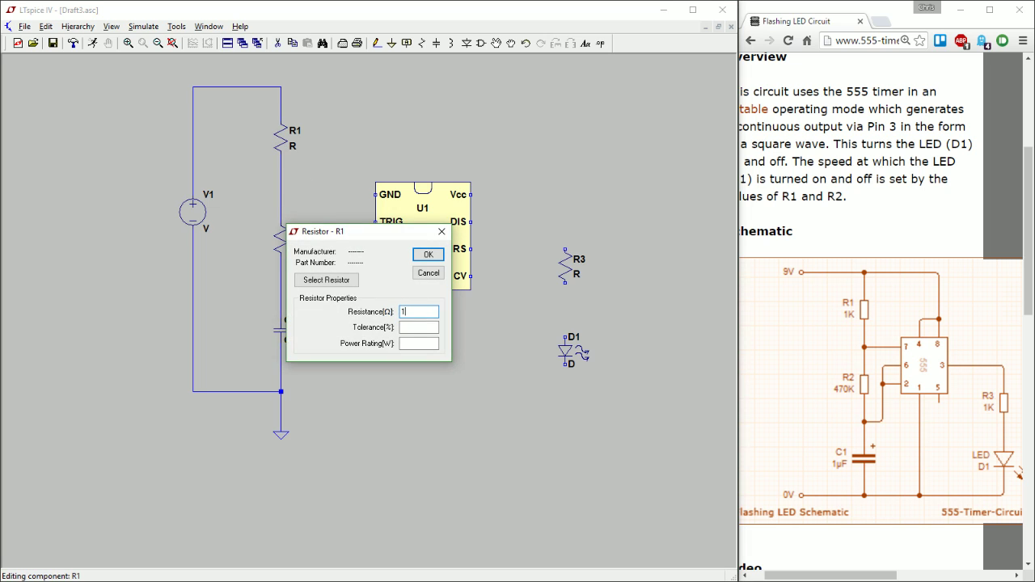
{"action": "key", "text": "Return"}
{"action": "right_click", "coordinate": [284, 239]}
{"action": "type", "text": "470K"}
{"action": "key", "text": "Return"}
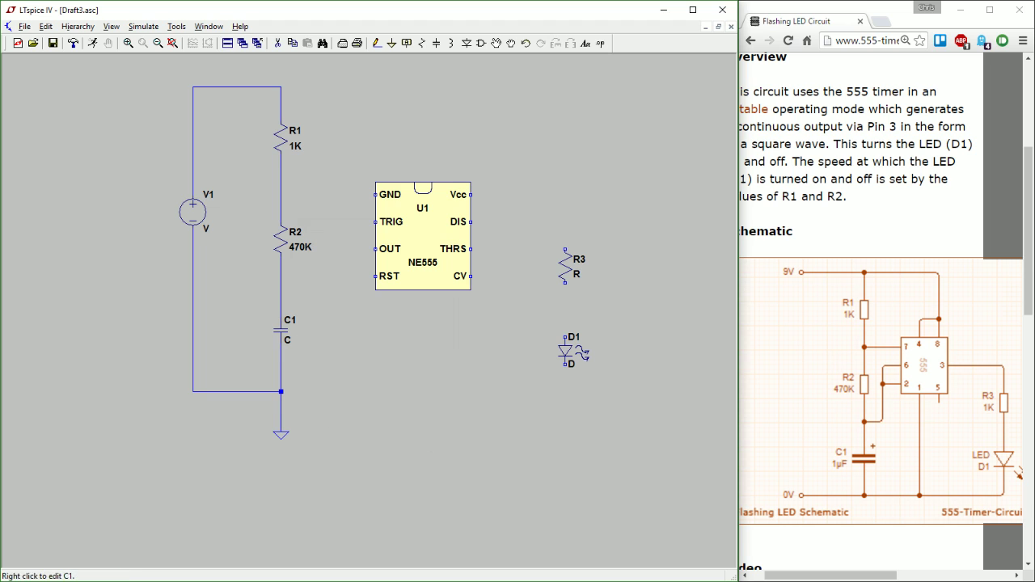
Set the capacitance of C1 to 1U.
{"action": "right_click", "coordinate": [288, 334]}
{"action": "type", "text": "1U"}
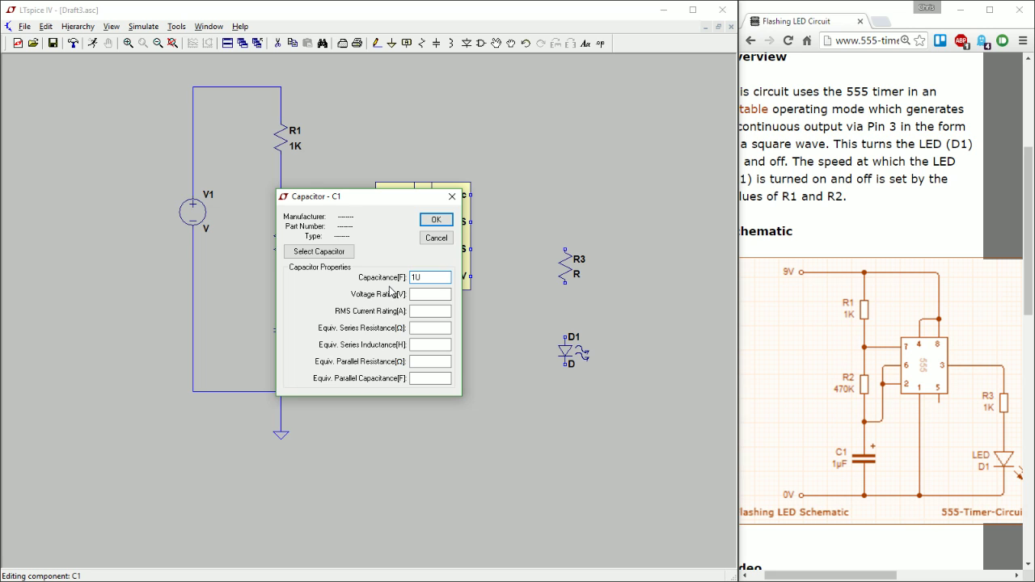
{"action": "key", "text": "Return"}
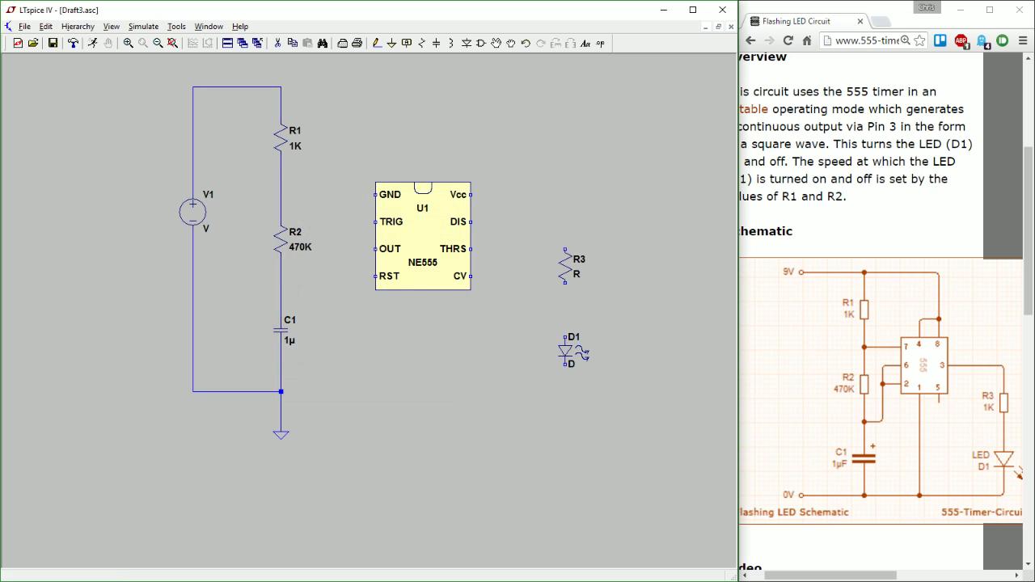
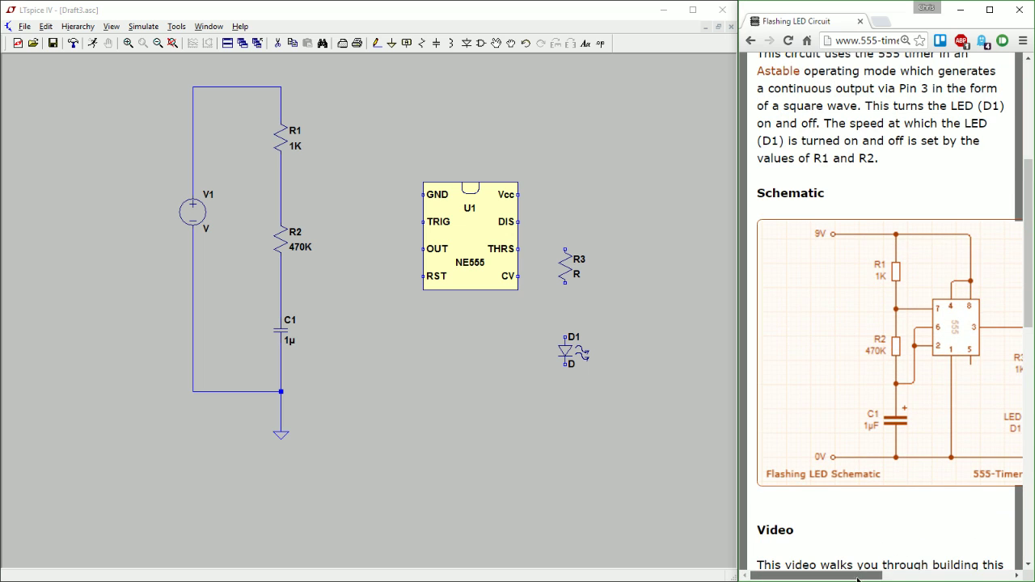
Run a wire from the NE555's OUT pin left and then down below the chip, leaving its end open.
{"action": "left_click_drag", "start_coordinate": [817, 576], "coordinate": [841, 576]}
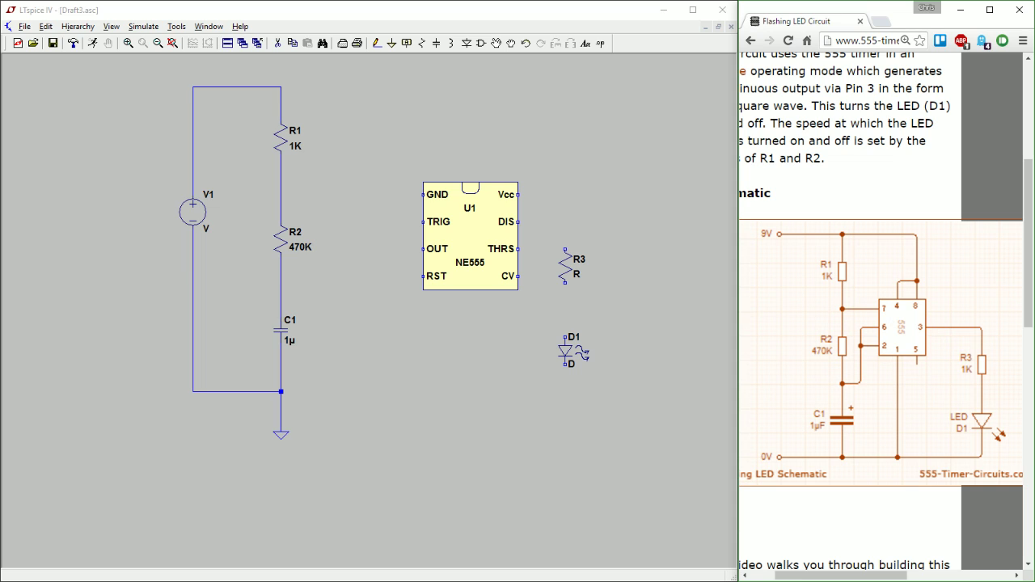
{"action": "left_click", "coordinate": [377, 43]}
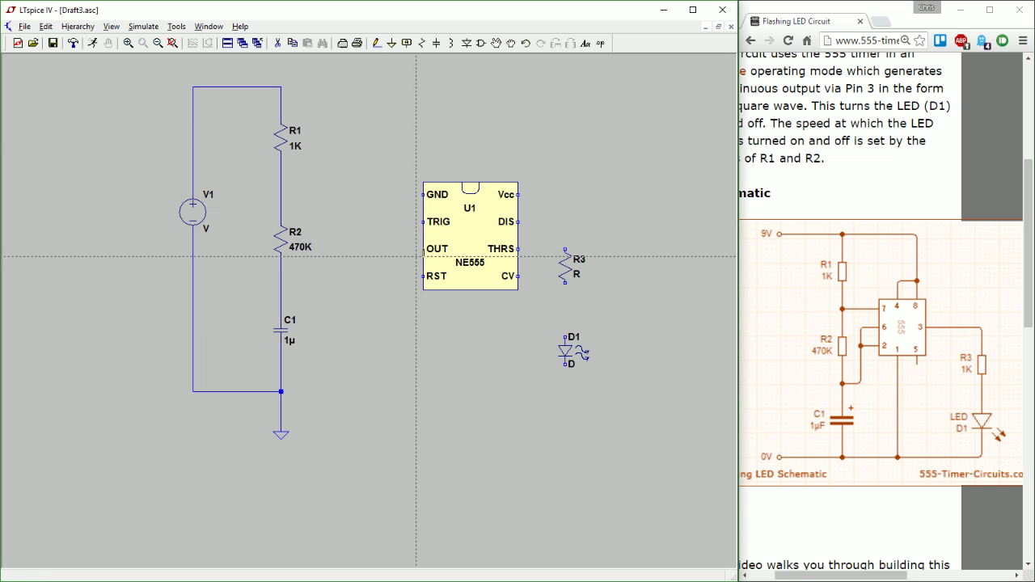
{"action": "left_click", "coordinate": [417, 250]}
{"action": "left_click", "coordinate": [369, 296]}
{"action": "left_click", "coordinate": [369, 343]}
{"action": "left_click", "coordinate": [375, 486]}
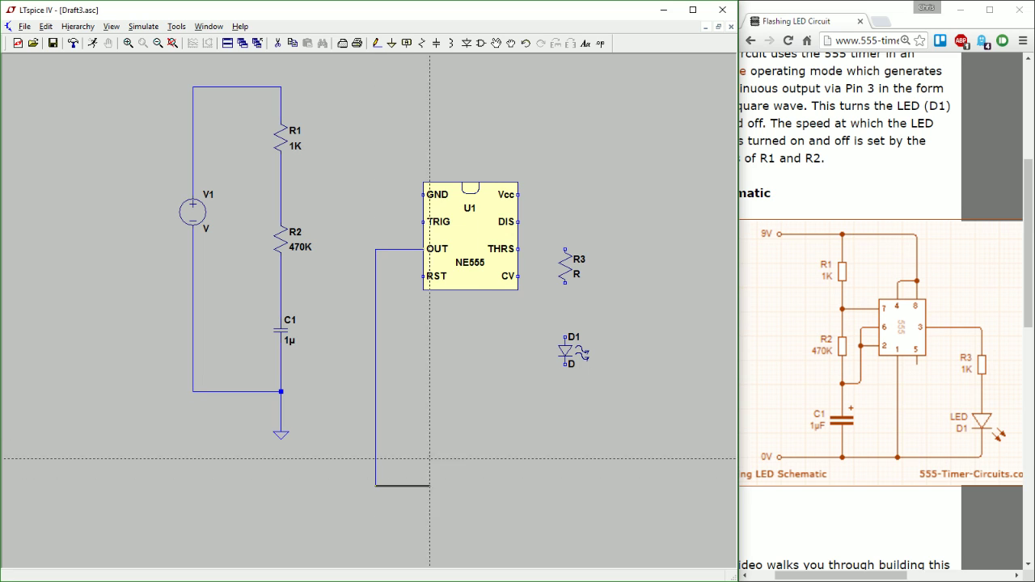
{"action": "key", "text": "Escape"}
Move R3 onto the lower end of the OUT wire and LED D1 directly beneath it in series.
{"action": "left_click", "coordinate": [376, 42]}
{"action": "left_click_drag", "start_coordinate": [572, 418], "coordinate": [572, 418]}
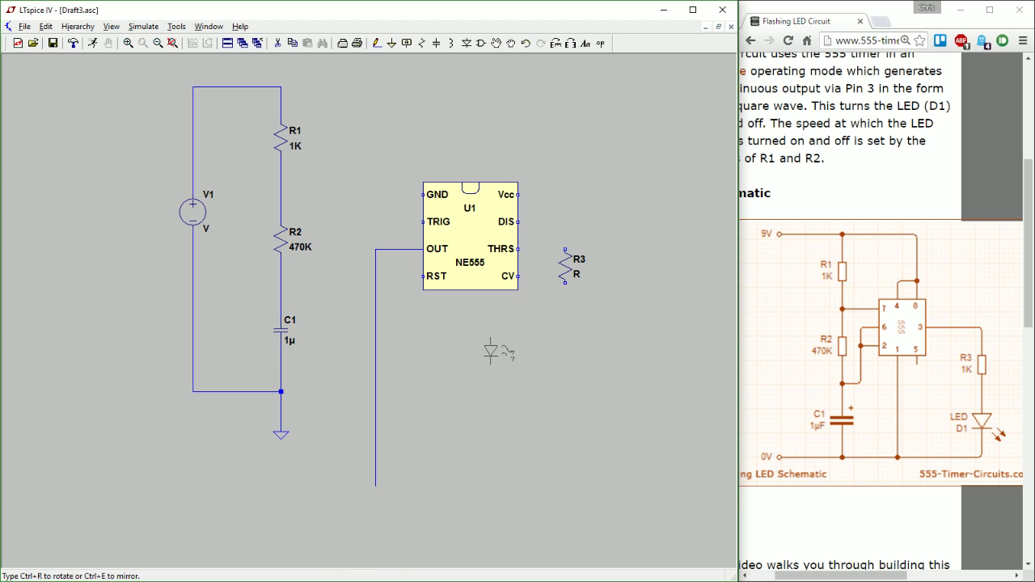
{"action": "left_click", "coordinate": [485, 445]}
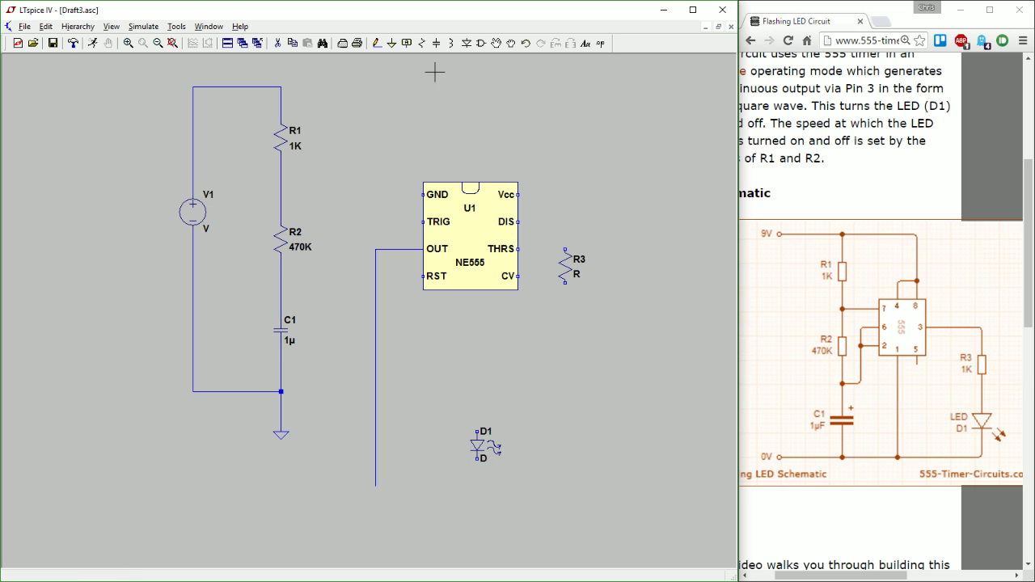
{"action": "left_click_drag", "start_coordinate": [479, 446], "coordinate": [377, 529]}
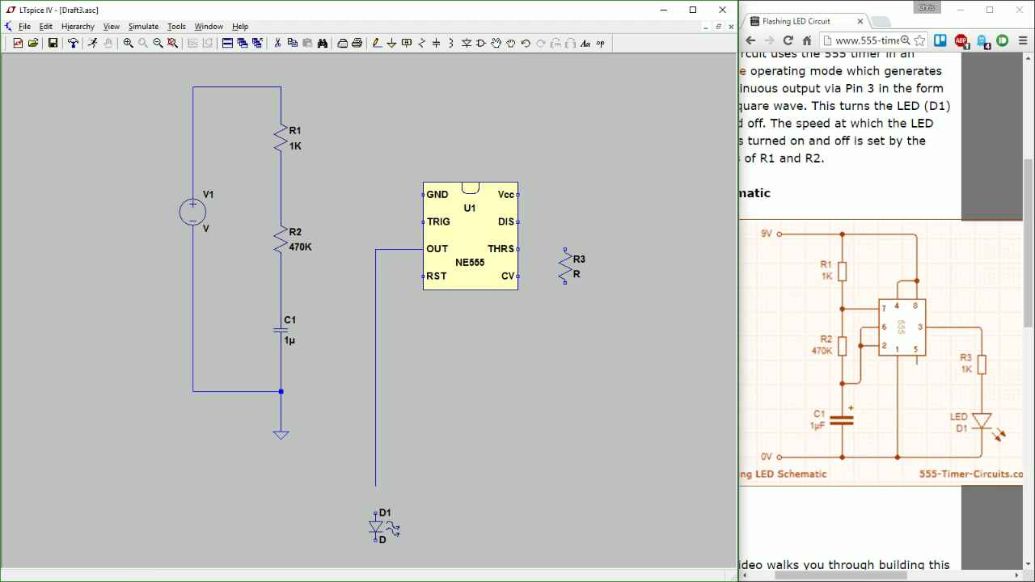
{"action": "left_click_drag", "start_coordinate": [566, 267], "coordinate": [376, 450]}
{"action": "left_click_drag", "start_coordinate": [377, 527], "coordinate": [377, 500]}
Place a ground symbol below LED D1 and wire the LED's lower terminal to it.
{"action": "key", "text": "g"}
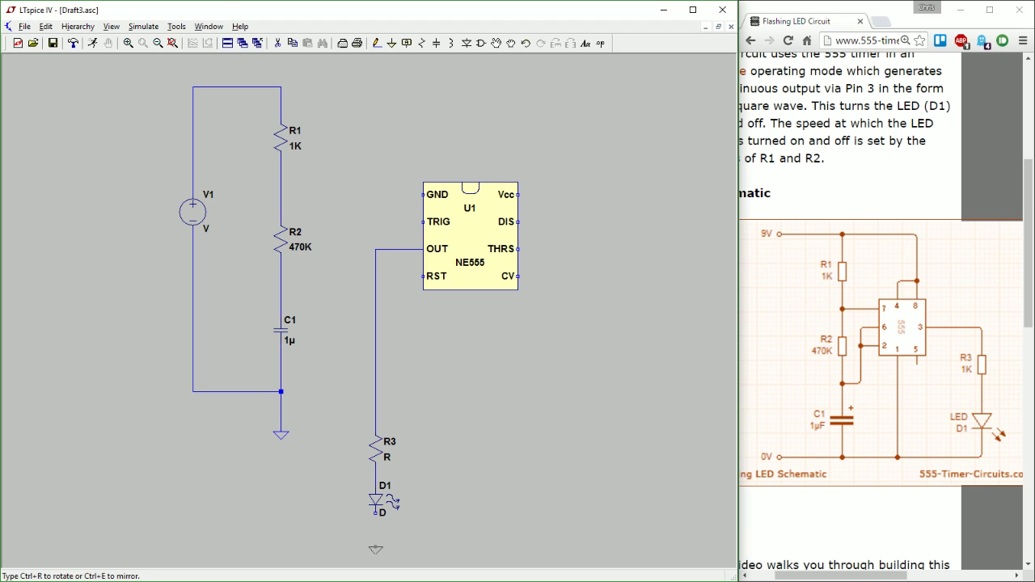
{"action": "left_click", "coordinate": [375, 550]}
{"action": "left_click", "coordinate": [377, 44]}
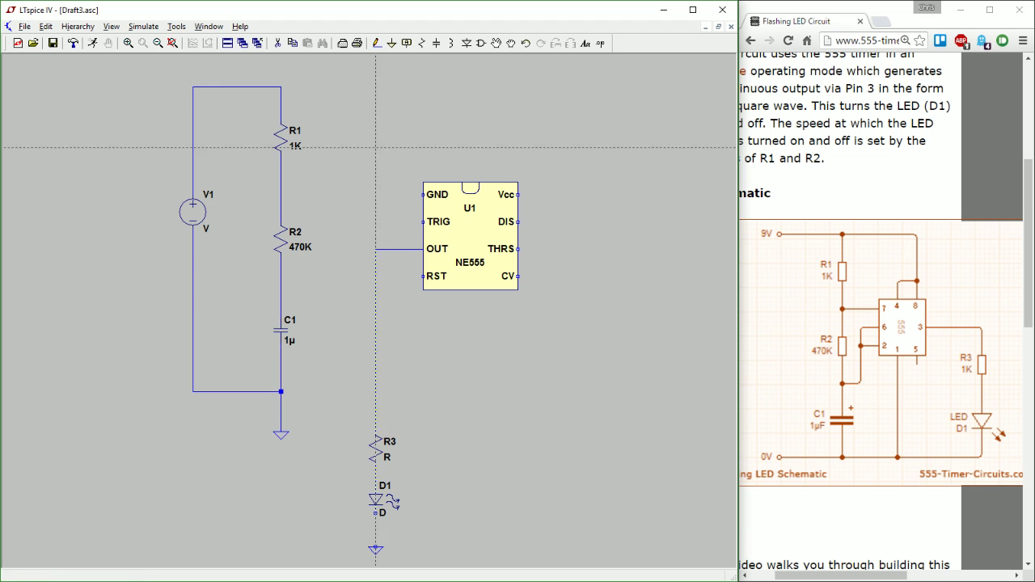
{"action": "left_click", "coordinate": [375, 513]}
{"action": "left_click", "coordinate": [375, 549]}
Wire the NE555's TRIG pin to the node between R2 and C1.
{"action": "left_click", "coordinate": [423, 222]}
{"action": "left_click", "coordinate": [355, 221]}
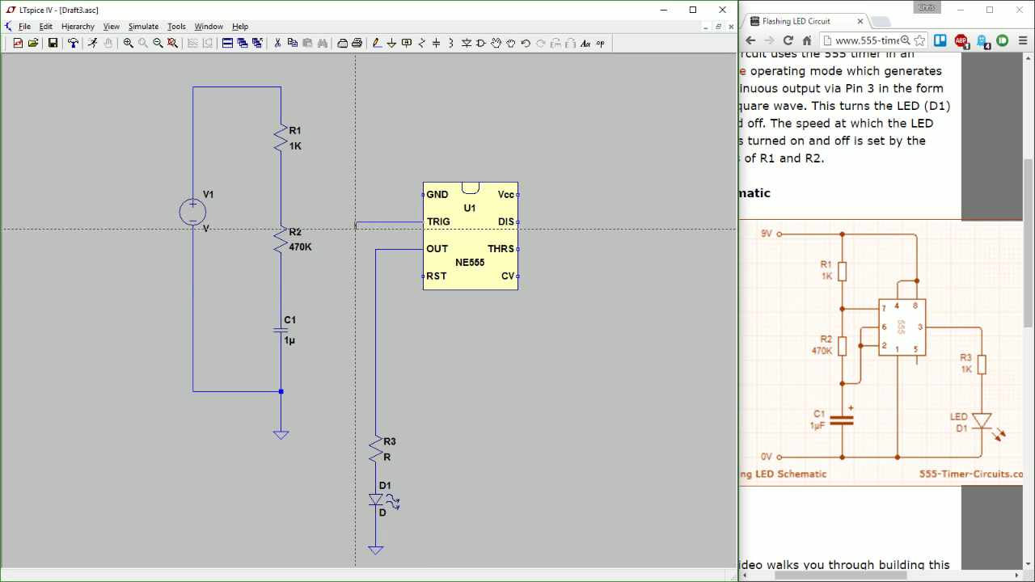
{"action": "left_click", "coordinate": [355, 290]}
{"action": "left_click", "coordinate": [280, 289]}
Wire the NE555's GND pin to a new ground symbol left of the chip.
{"action": "left_click", "coordinate": [423, 195]}
{"action": "key", "text": "g"}
{"action": "left_click", "coordinate": [328, 216]}
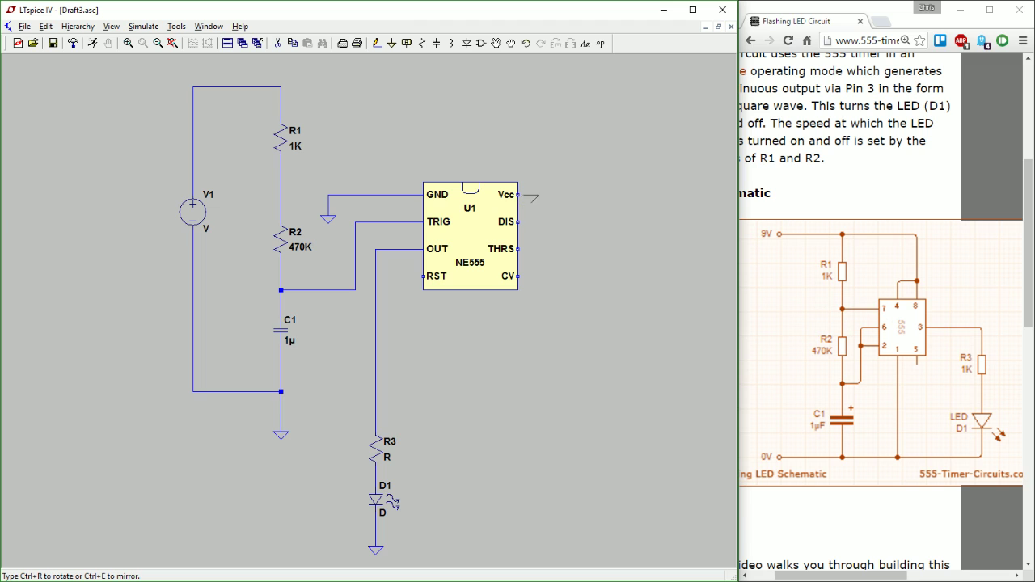
Wire the NE555's DIS pin over the top of the chip to the node between R1 and R2.
{"action": "left_click", "coordinate": [377, 43]}
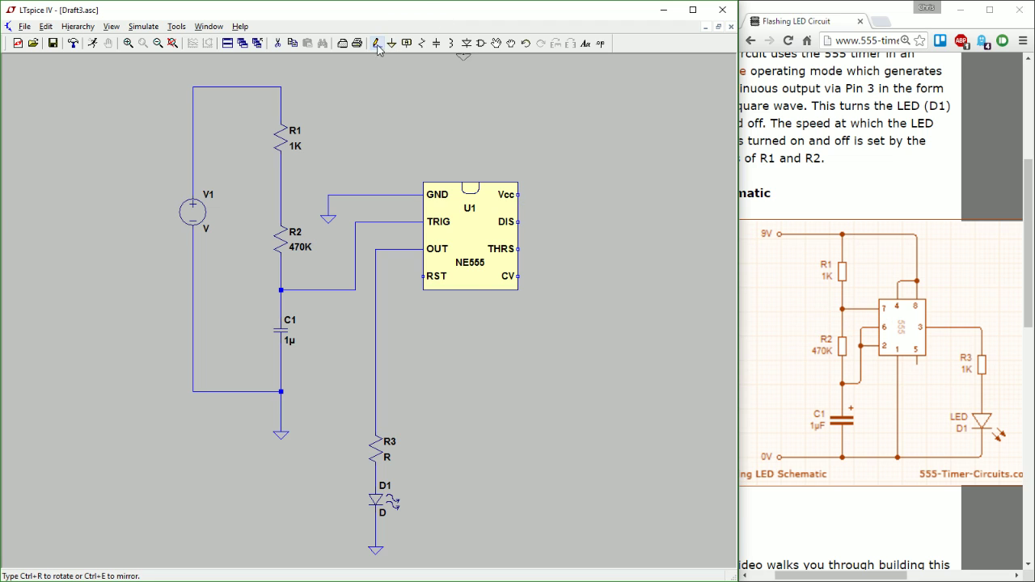
{"action": "left_click", "coordinate": [518, 222]}
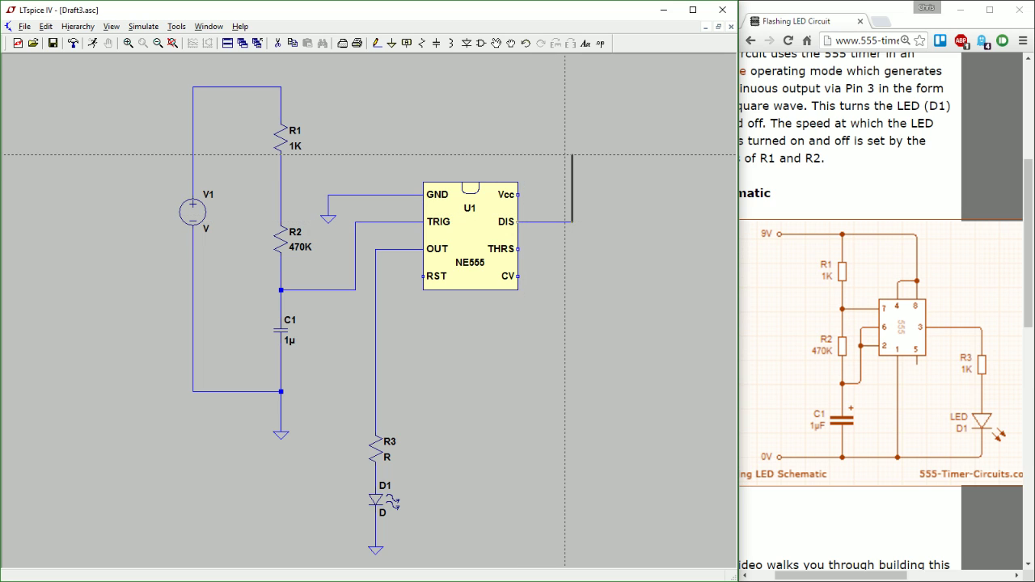
{"action": "left_click", "coordinate": [572, 162]}
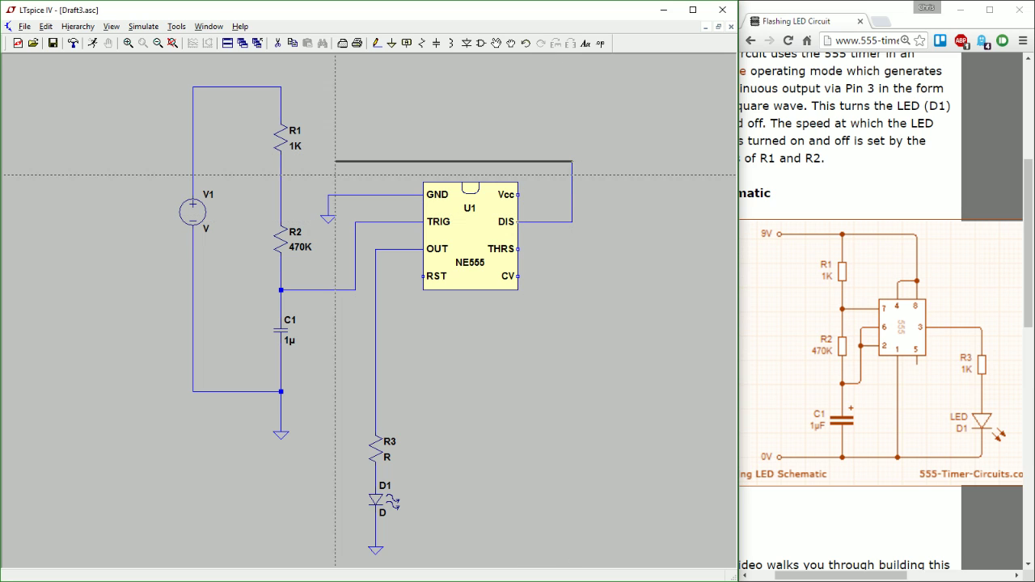
{"action": "left_click", "coordinate": [301, 188]}
{"action": "left_click", "coordinate": [281, 188]}
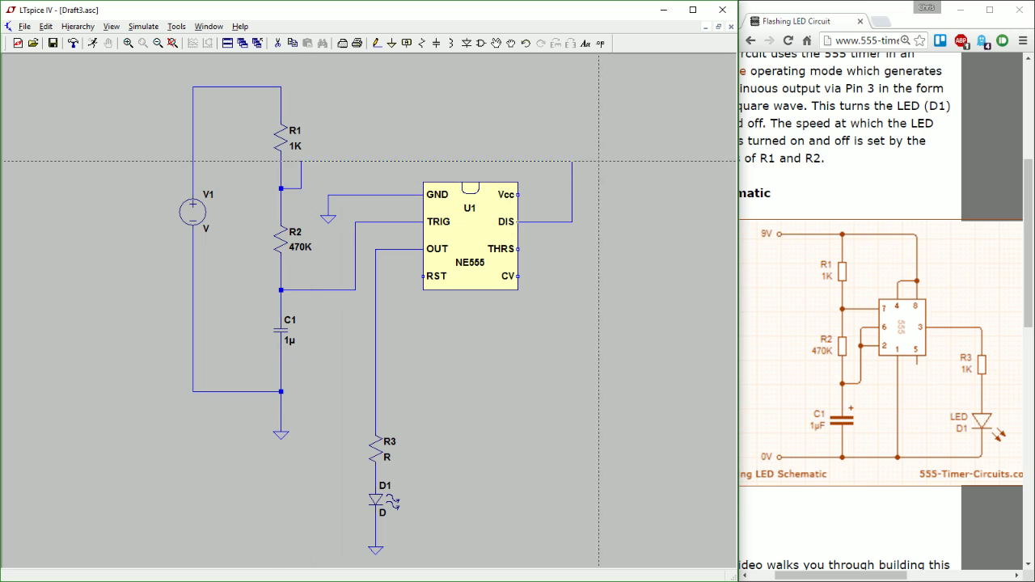
Wire the NE555's Vcc pin up to the supply line at the top of R1.
{"action": "left_click", "coordinate": [538, 195]}
{"action": "left_click", "coordinate": [538, 86]}
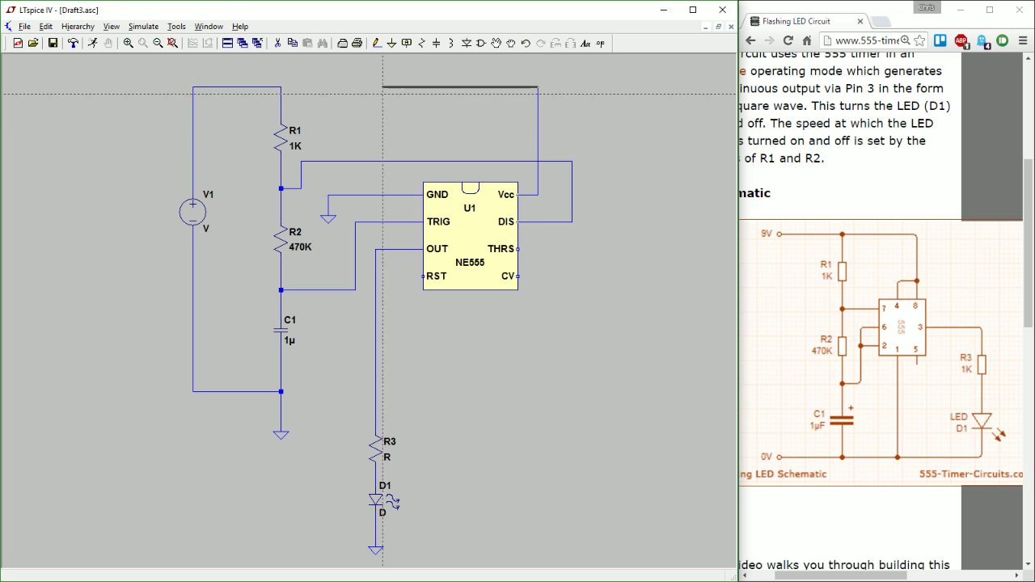
{"action": "left_click", "coordinate": [280, 86]}
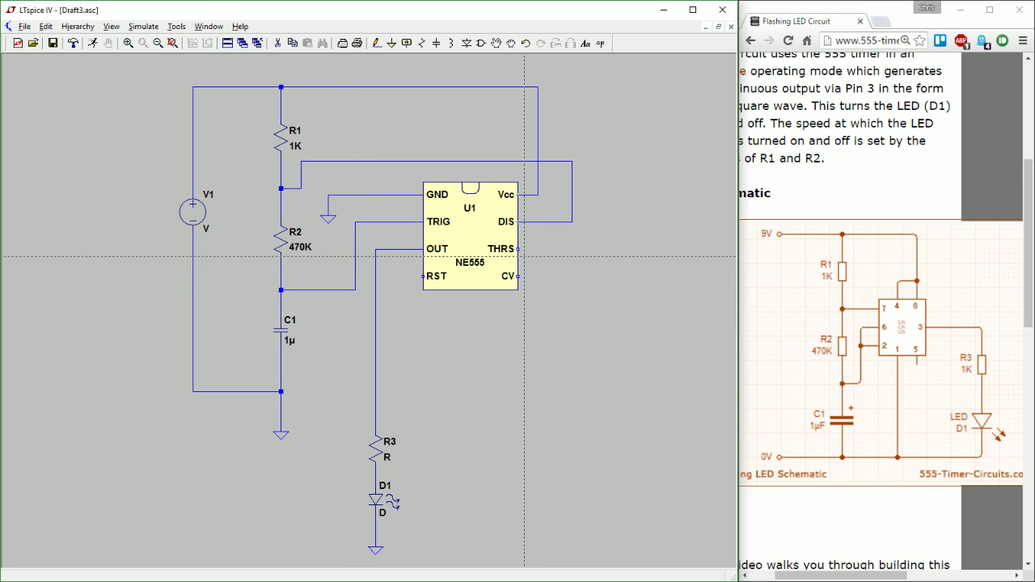
Wire the RST pin beneath and around the right of the NE555 to the supply line above the Vcc pin.
{"action": "left_click", "coordinate": [424, 249]}
{"action": "left_click", "coordinate": [423, 277]}
{"action": "left_click", "coordinate": [403, 337]}
{"action": "left_click", "coordinate": [599, 85]}
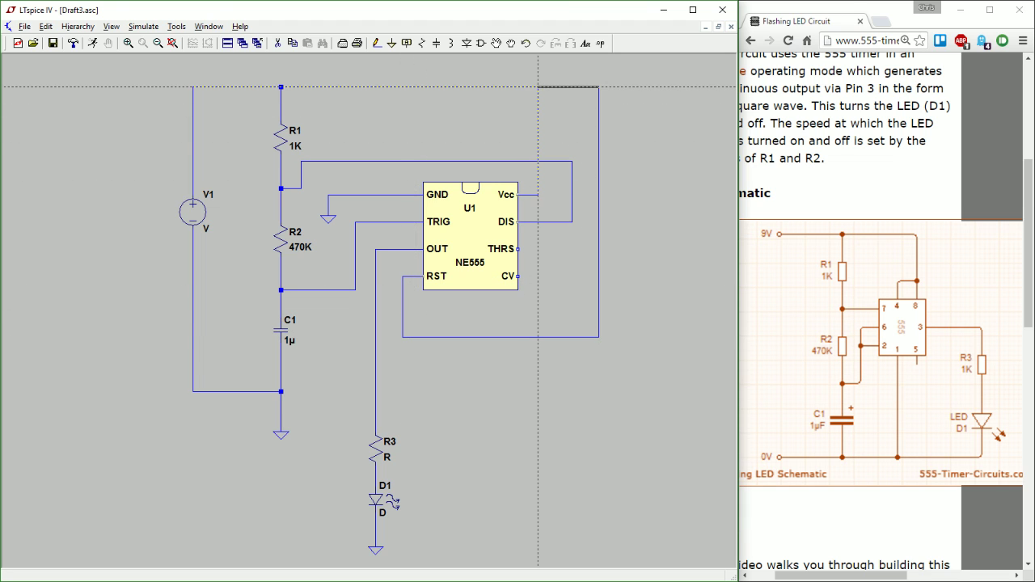
{"action": "left_click", "coordinate": [538, 86]}
Create the net label VCC and attach it to the supply line above the circuit.
{"action": "left_click", "coordinate": [405, 44]}
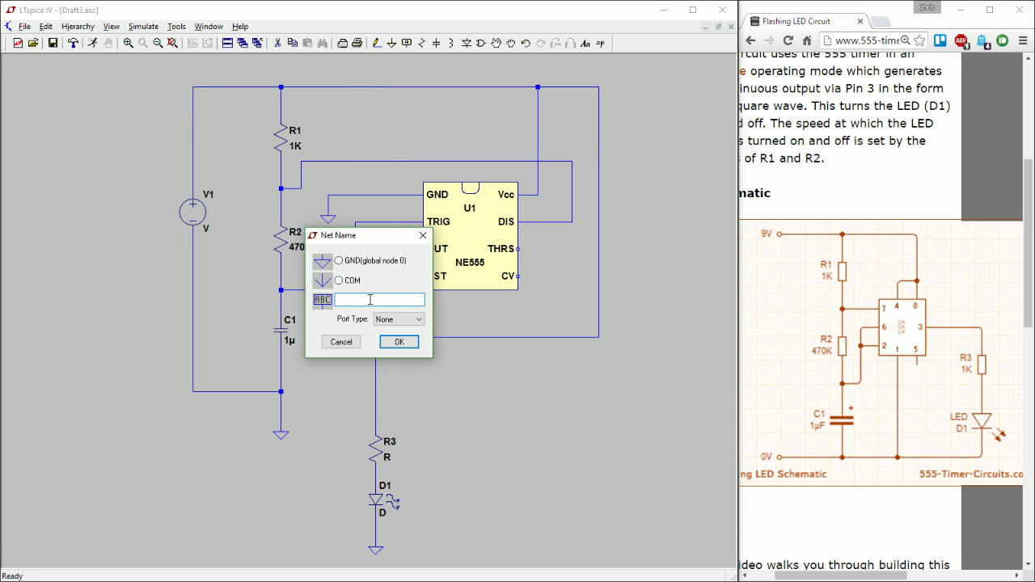
{"action": "type", "text": "VCC"}
{"action": "key", "text": "Return"}
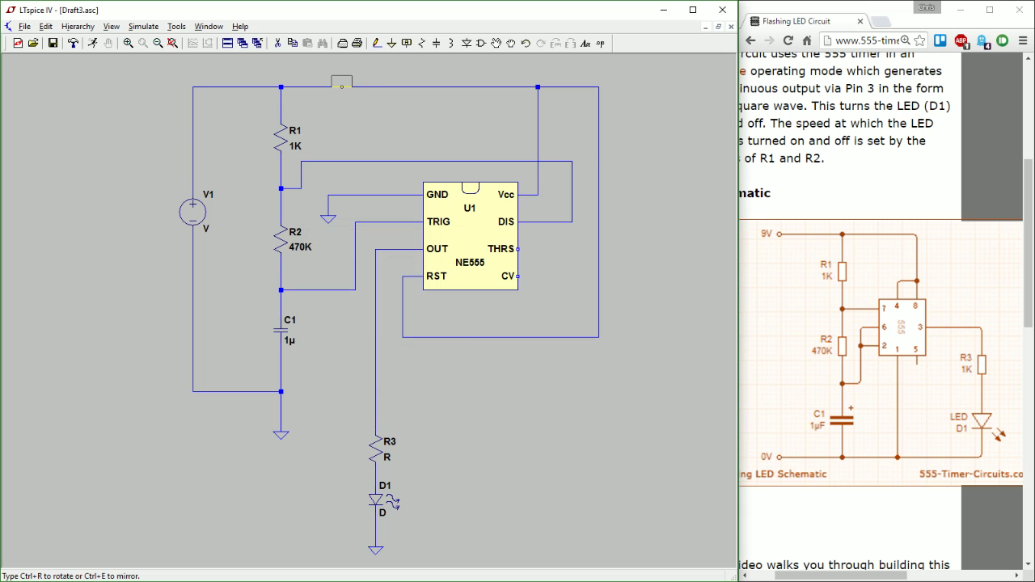
{"action": "left_click", "coordinate": [342, 86]}
{"action": "key", "text": "Escape"}
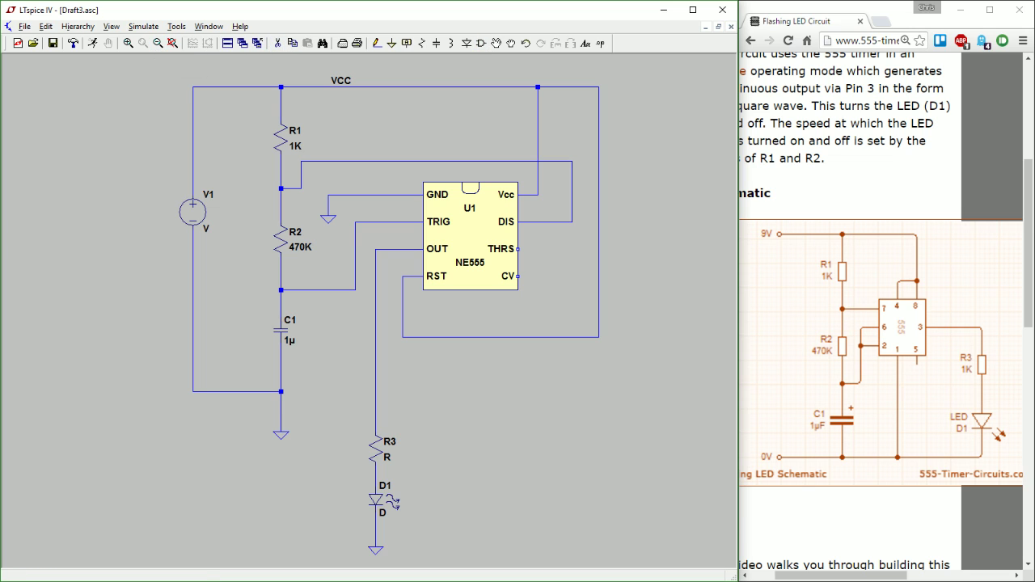
Remove the RST wire's loop to the supply line and label the short stub kept at the RST pin VCC.
{"action": "key", "text": "ctrl+z"}
{"action": "key", "text": "ctrl+z"}
{"action": "key", "text": "ctrl+z"}
{"action": "key", "text": "ctrl+z"}
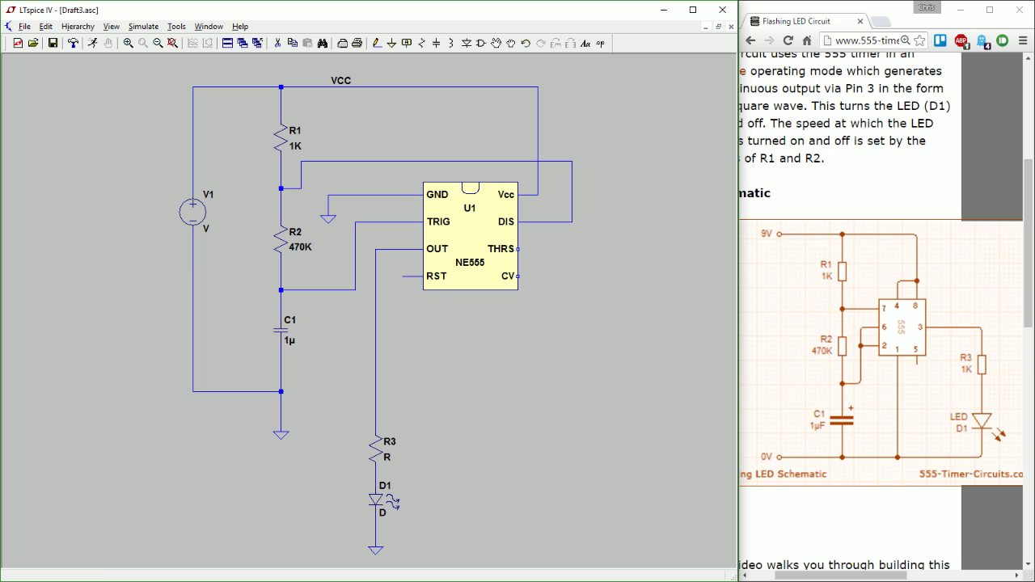
{"action": "left_click", "coordinate": [410, 268]}
{"action": "left_click", "coordinate": [409, 269]}
{"action": "left_click", "coordinate": [409, 276]}
Remove the wire between the DIS pin and the R1–R2 node, keeping only the short stub at that node.
{"action": "key", "text": "ctrl+z"}
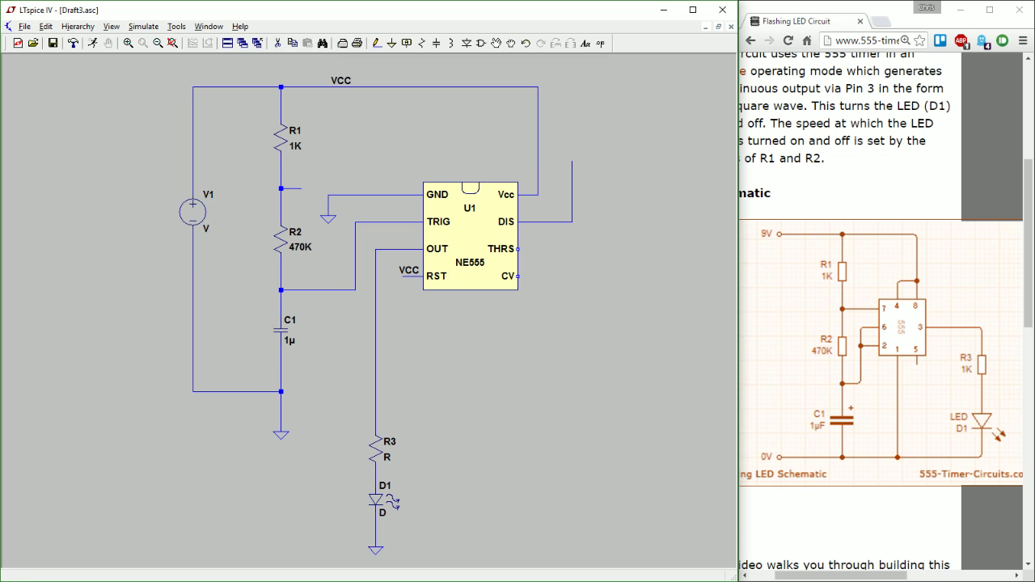
{"action": "key", "text": "ctrl+z"}
{"action": "key", "text": "ctrl+z"}
Draw a short wire stub out of the NE555's DIS pin and attach the net label DIS to it.
{"action": "left_click", "coordinate": [376, 43]}
{"action": "left_click", "coordinate": [518, 221]}
{"action": "left_click", "coordinate": [552, 222]}
{"action": "key", "text": "Escape"}
{"action": "left_click", "coordinate": [407, 42]}
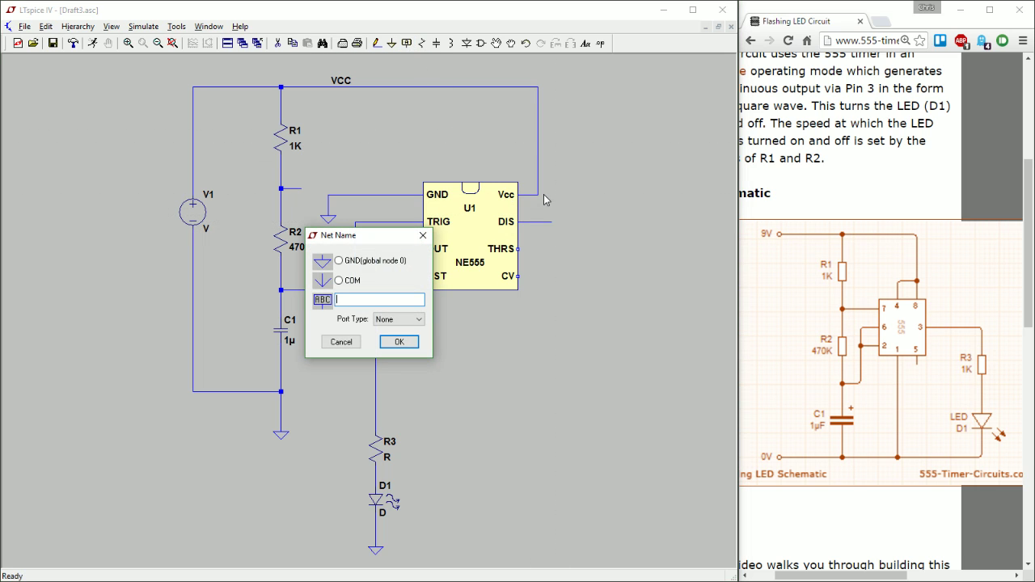
{"action": "type", "text": "DIS"}
{"action": "key", "text": "Return"}
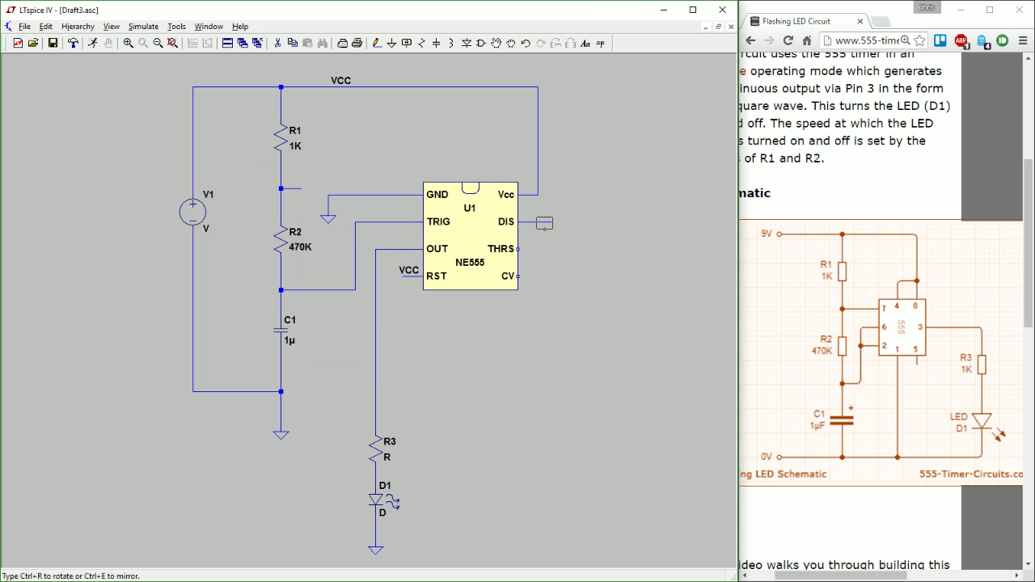
{"action": "left_click", "coordinate": [532, 220]}
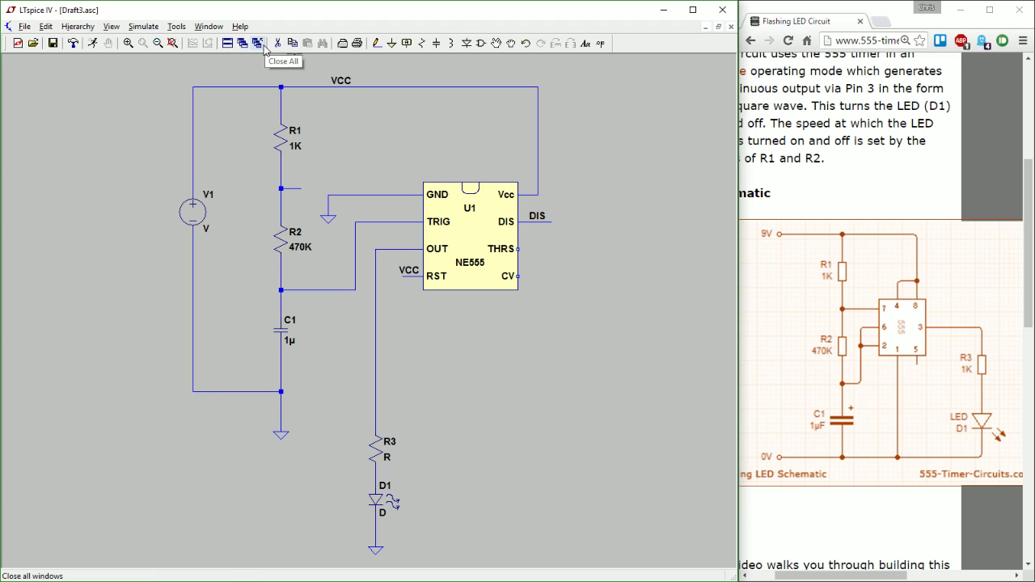
Copy the DIS net label from the NE555 and attach it to the stub at the R1–R2 node.
{"action": "left_click", "coordinate": [291, 46]}
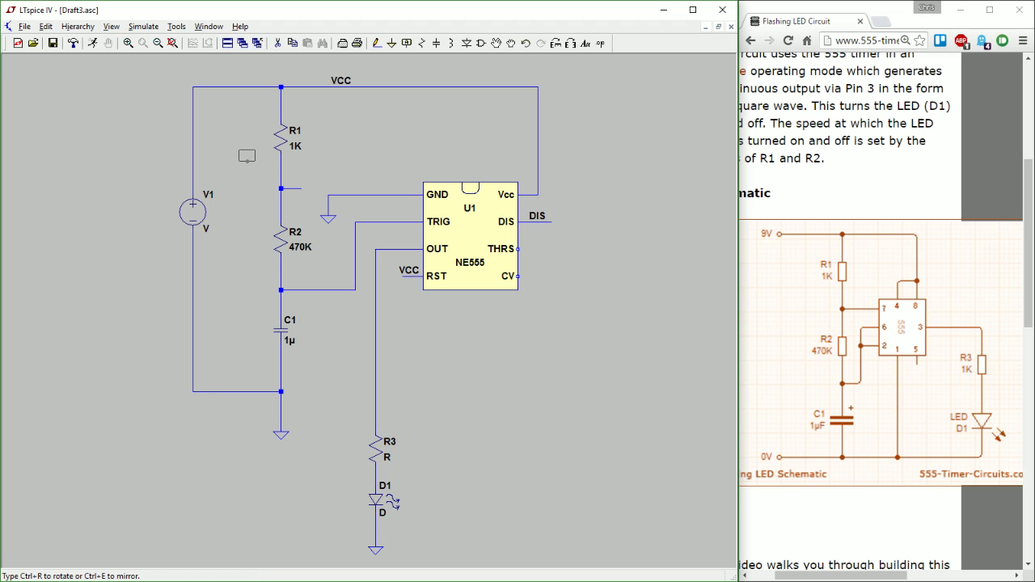
{"action": "left_click", "coordinate": [281, 189]}
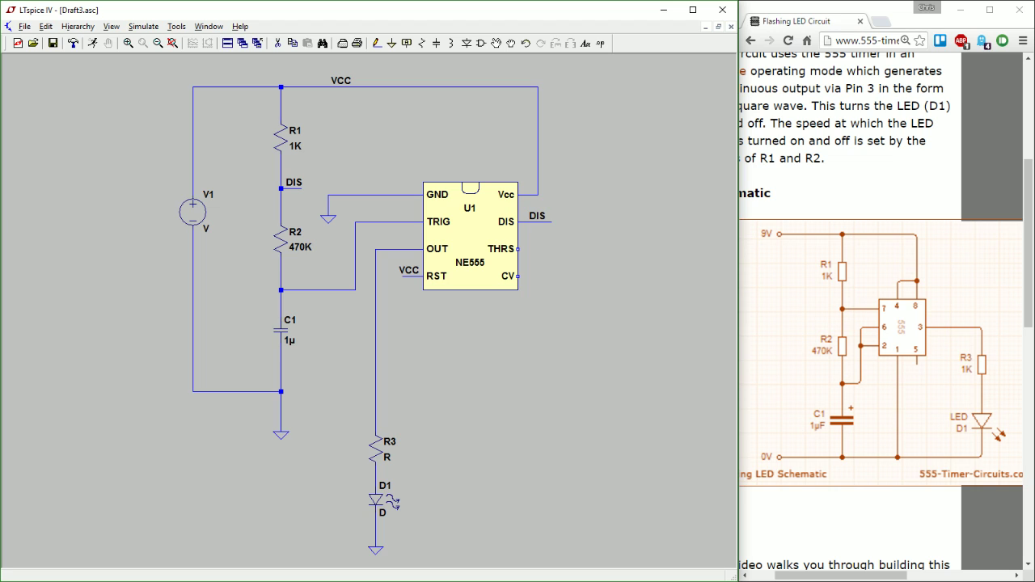
Create the net label TRIG, attach it to the wire at the R2–C1 node, and wire a second TRIG label to the THRS pin.
{"action": "left_click", "coordinate": [407, 42]}
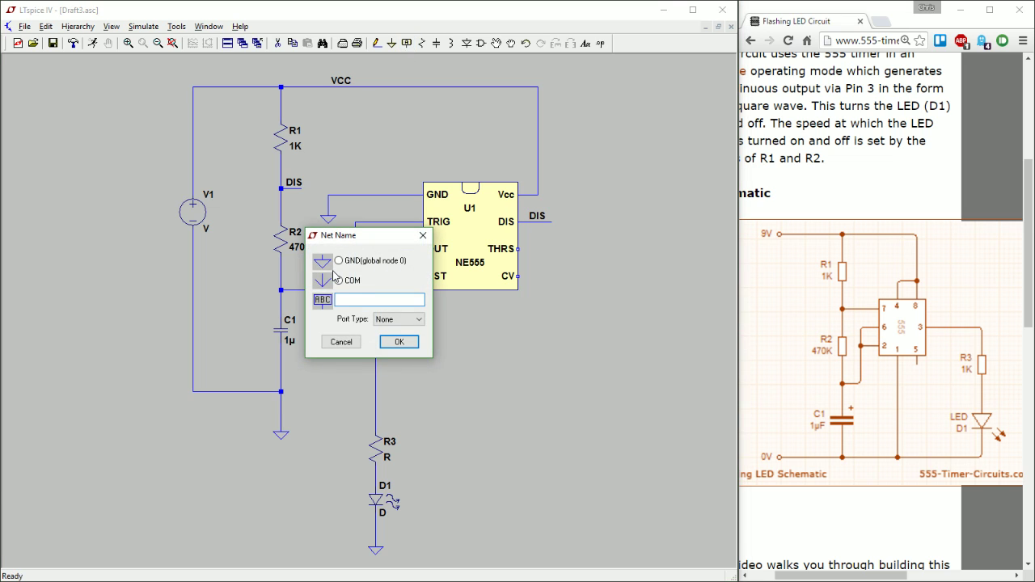
{"action": "type", "text": "TRIG"}
{"action": "key", "text": "Return"}
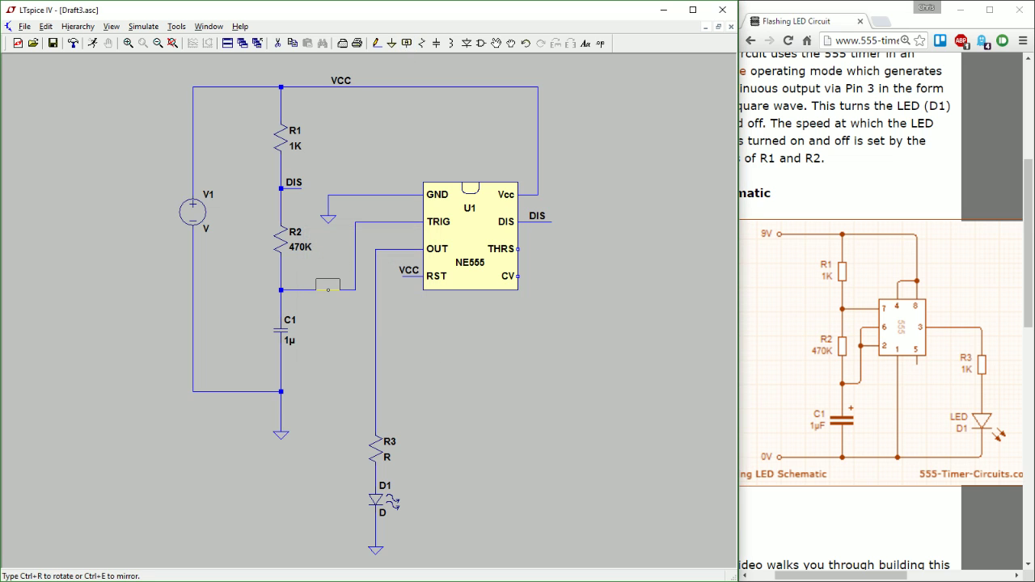
{"action": "left_click", "coordinate": [321, 289]}
{"action": "left_click", "coordinate": [551, 243]}
{"action": "left_click", "coordinate": [376, 43]}
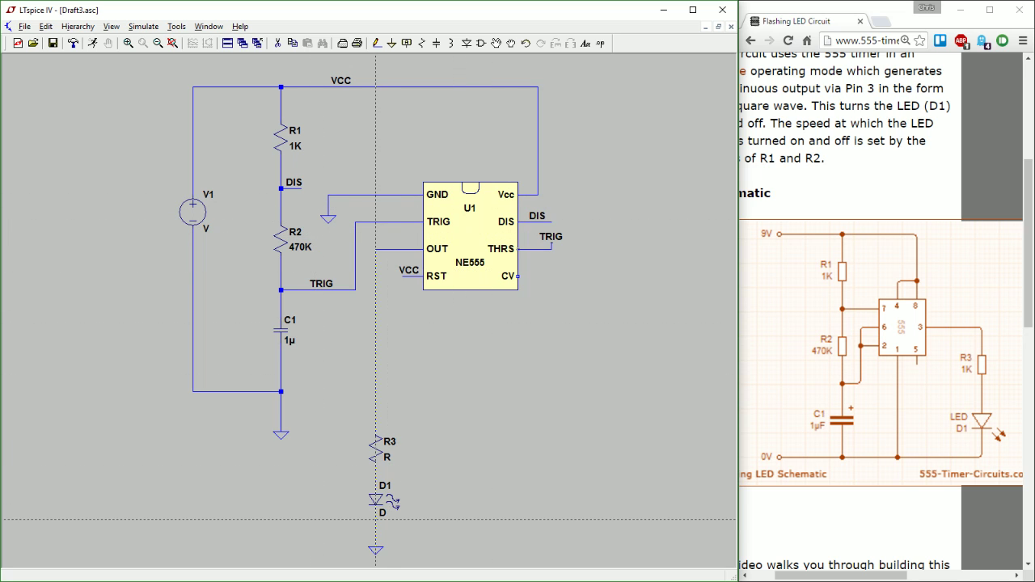
{"action": "left_click", "coordinate": [375, 436]}
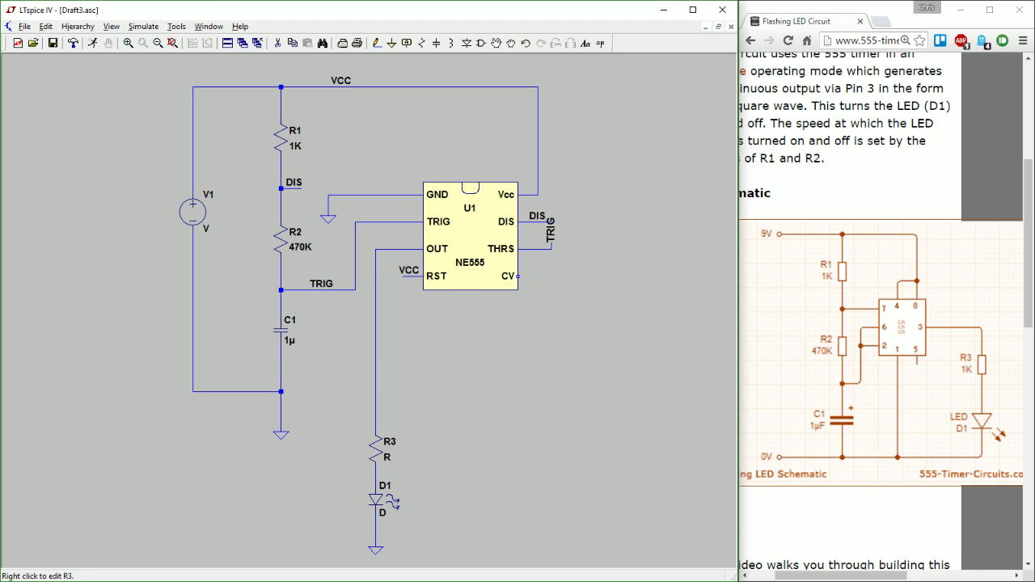
Set the resistance of R3 to 1K.
{"action": "right_click", "coordinate": [375, 449]}
{"action": "type", "text": "1"}
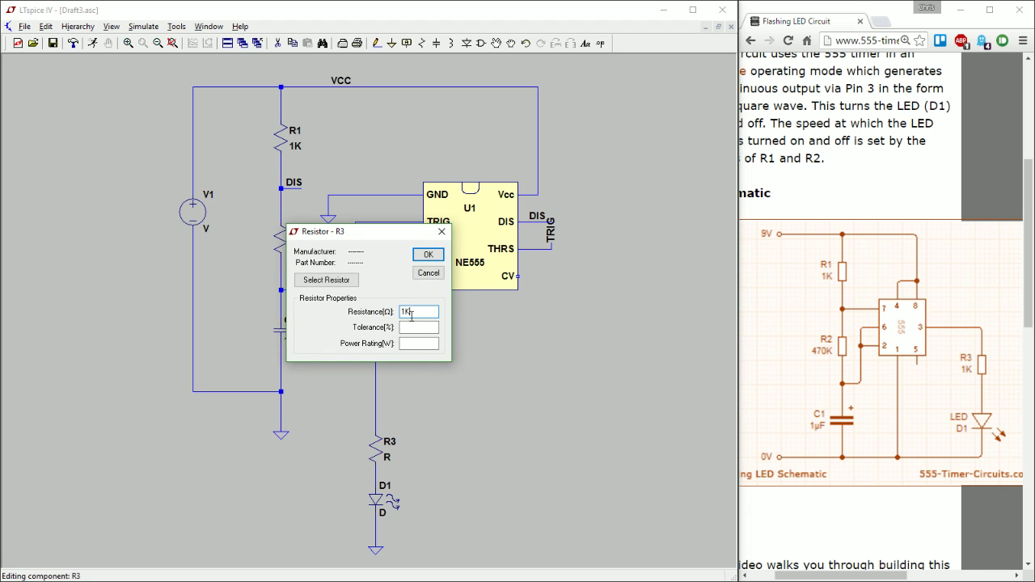
{"action": "type", "text": "K"}
{"action": "key", "text": "Return"}
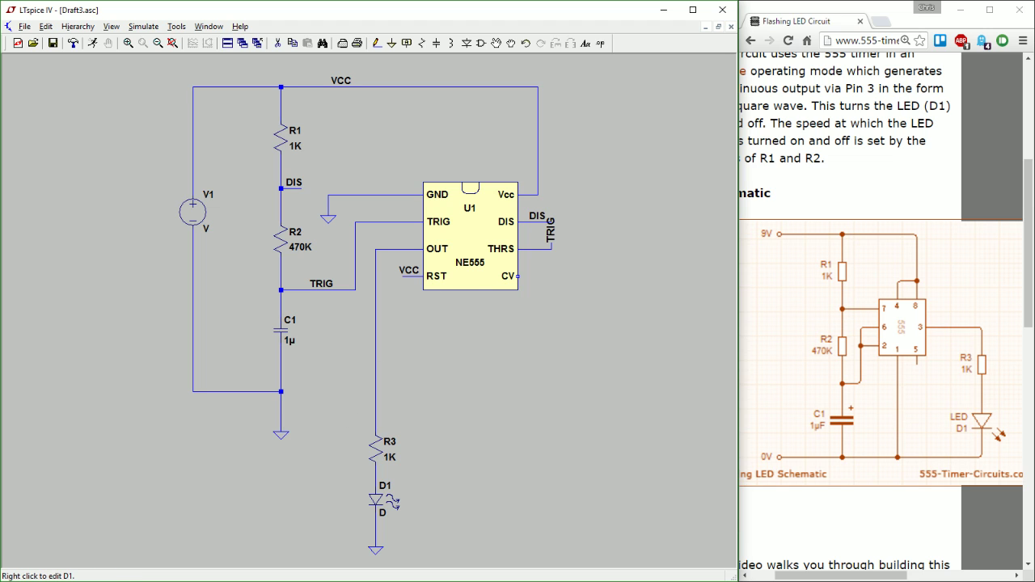
Assign the Fairchild QTLP690C LED model from the diode library to D1.
{"action": "right_click", "coordinate": [377, 501]}
{"action": "left_click", "coordinate": [418, 271]}
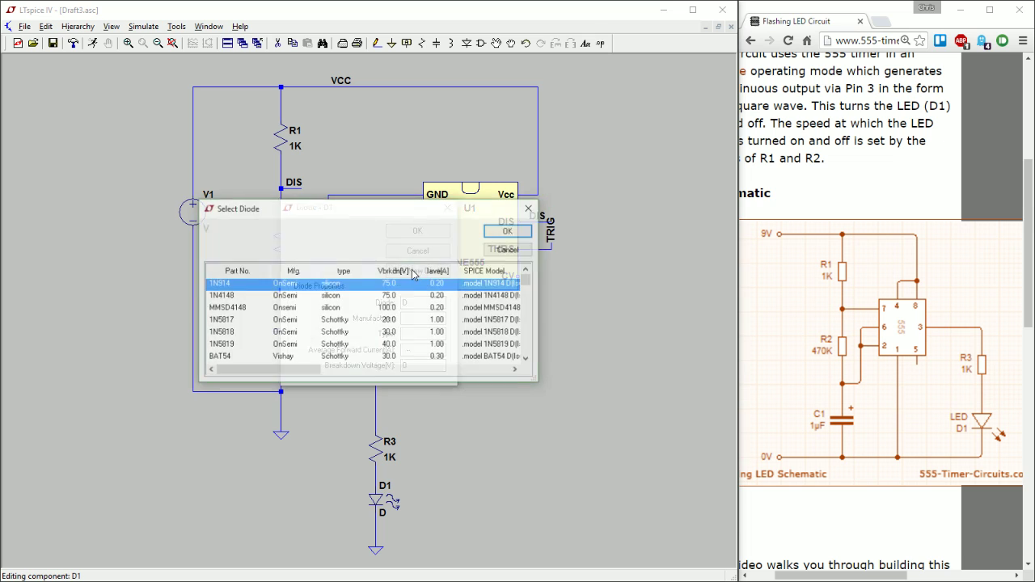
{"action": "scroll", "coordinate": [349, 314], "scroll_direction": "down", "scroll_amount": 3}
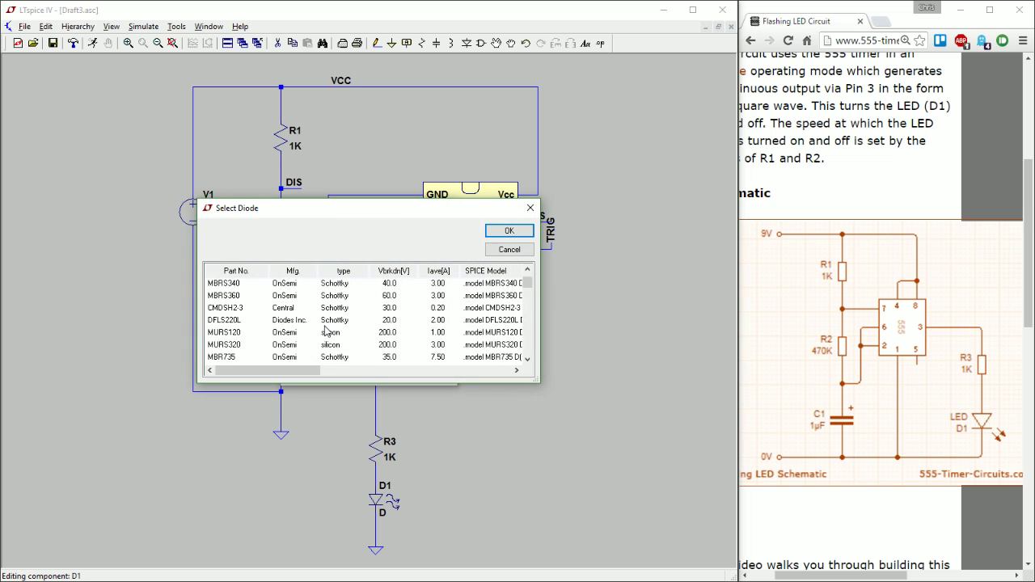
{"action": "mouse_move", "coordinate": [530, 288]}
{"action": "left_mouse_down"}
{"action": "mouse_move", "coordinate": [534, 364]}
{"action": "mouse_move", "coordinate": [528, 295]}
{"action": "left_mouse_up"}
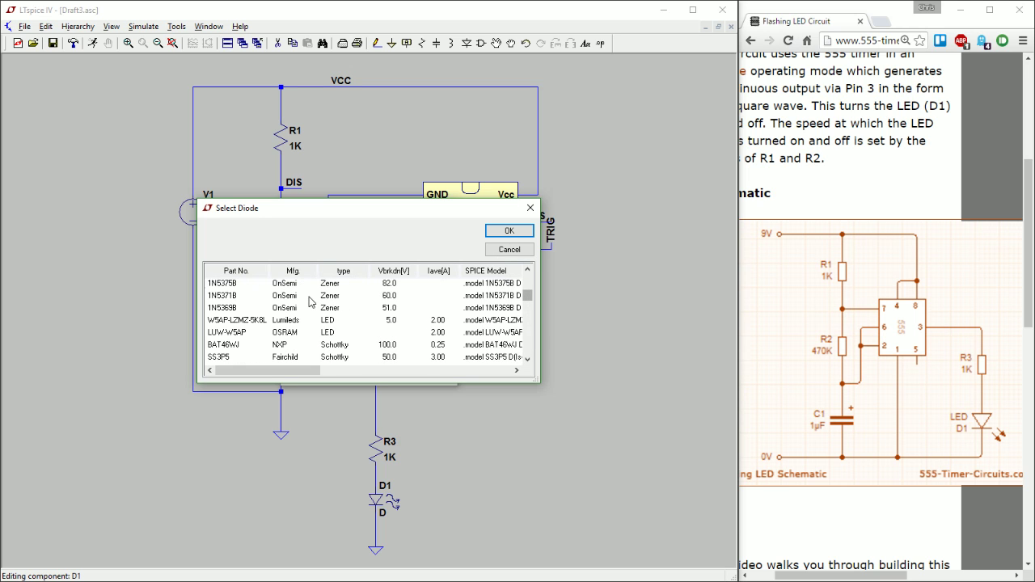
{"action": "left_click", "coordinate": [307, 320]}
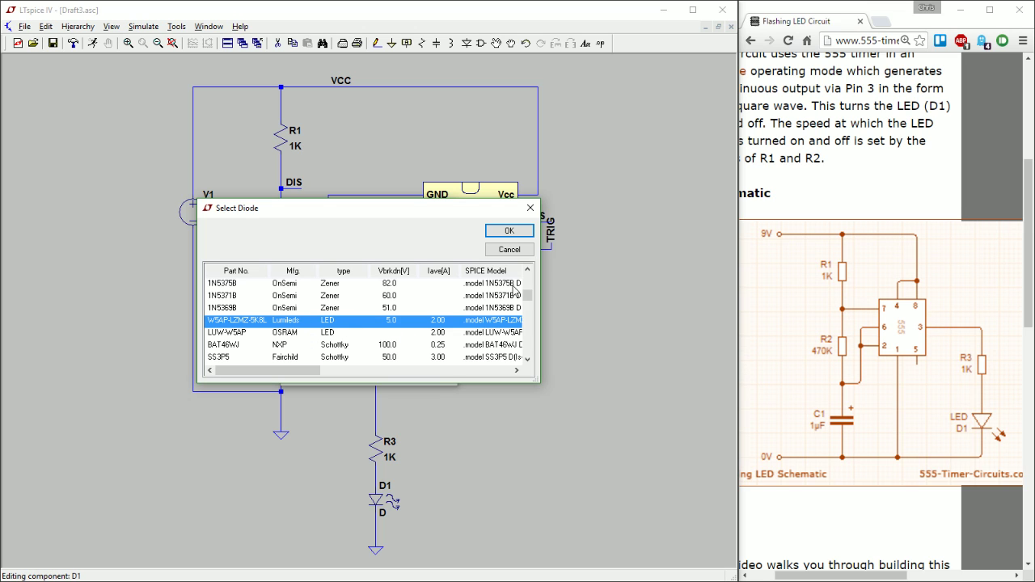
{"action": "mouse_move", "coordinate": [300, 370]}
{"action": "left_mouse_down"}
{"action": "mouse_move", "coordinate": [350, 369]}
{"action": "mouse_move", "coordinate": [294, 373]}
{"action": "left_mouse_up"}
{"action": "scroll", "coordinate": [395, 336], "scroll_direction": "up", "scroll_amount": 3}
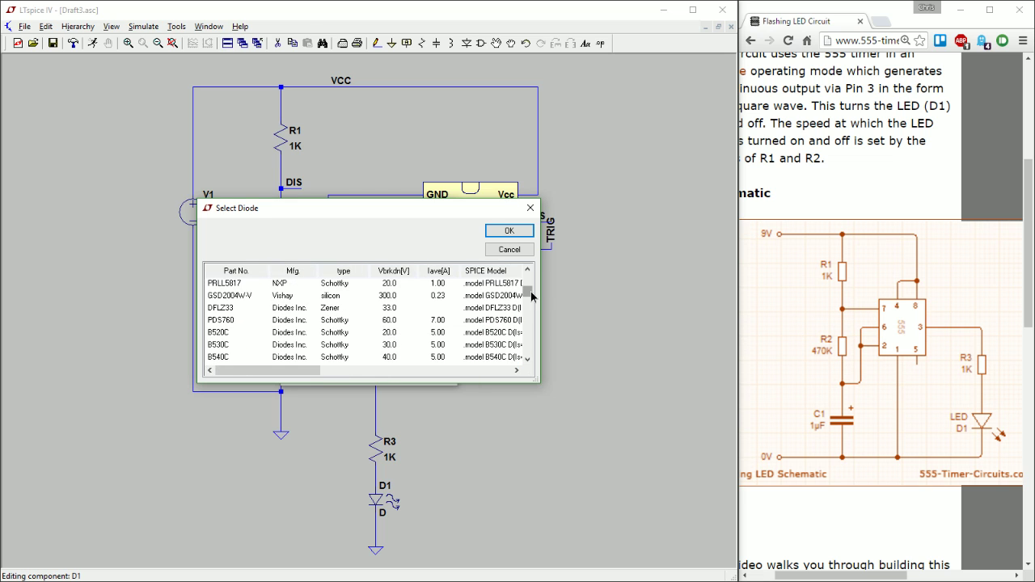
{"action": "scroll", "coordinate": [527, 289], "scroll_direction": "up", "scroll_amount": 5}
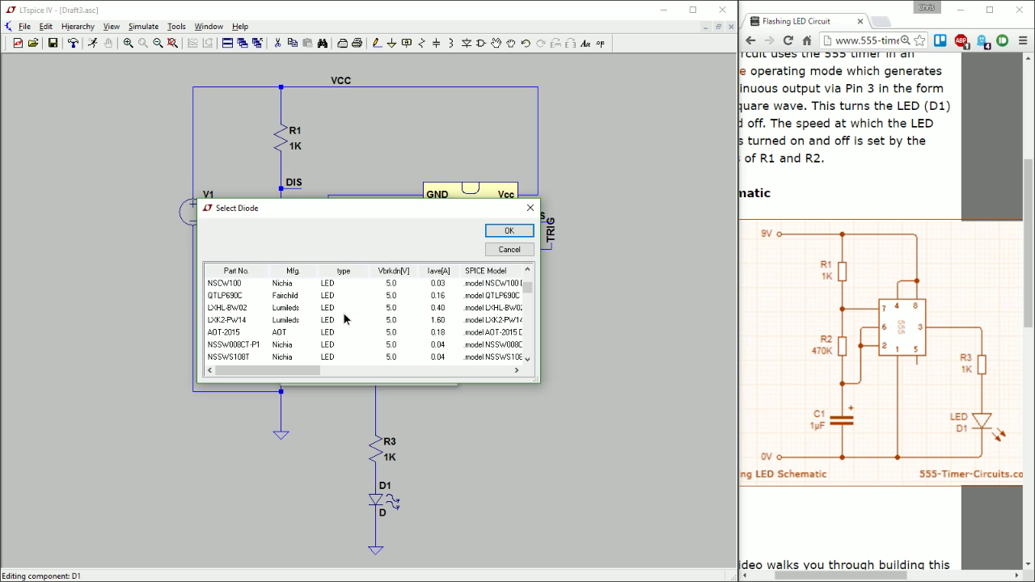
{"action": "left_click", "coordinate": [344, 312]}
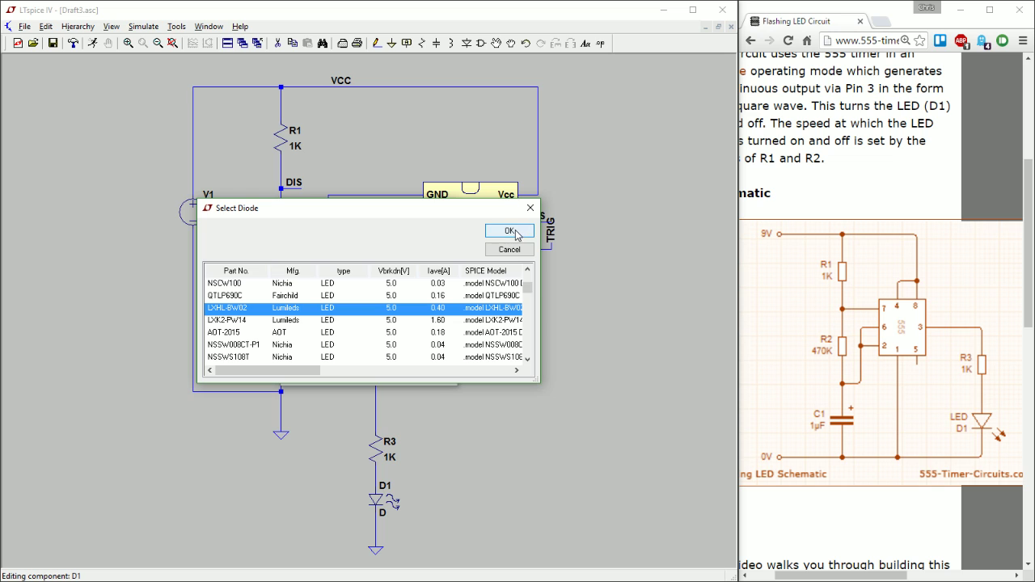
{"action": "left_click", "coordinate": [343, 297]}
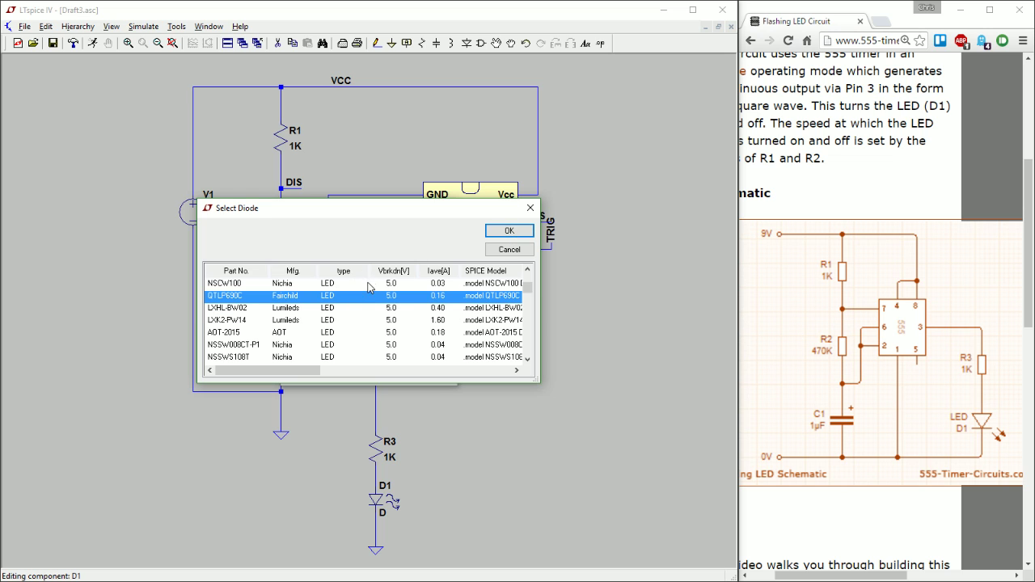
{"action": "left_click", "coordinate": [509, 230]}
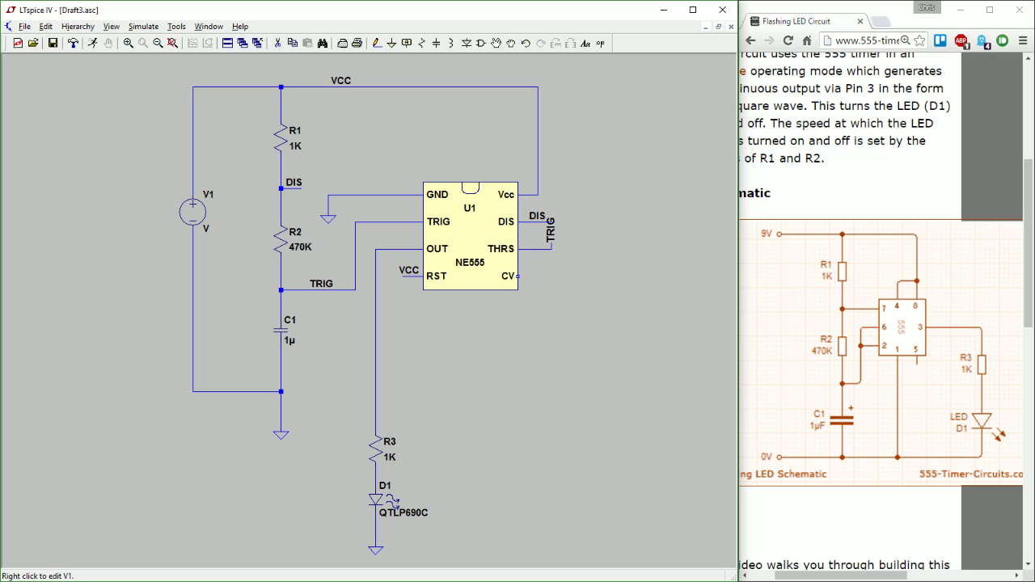
Set the DC value of voltage source V1 to 9 V.
{"action": "right_click", "coordinate": [196, 217]}
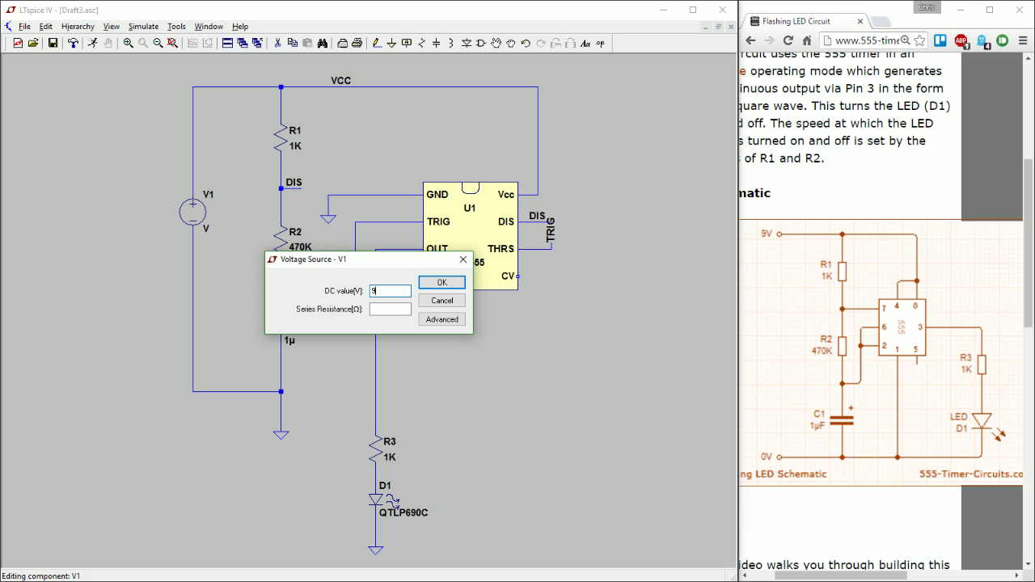
{"action": "key", "text": "Return"}
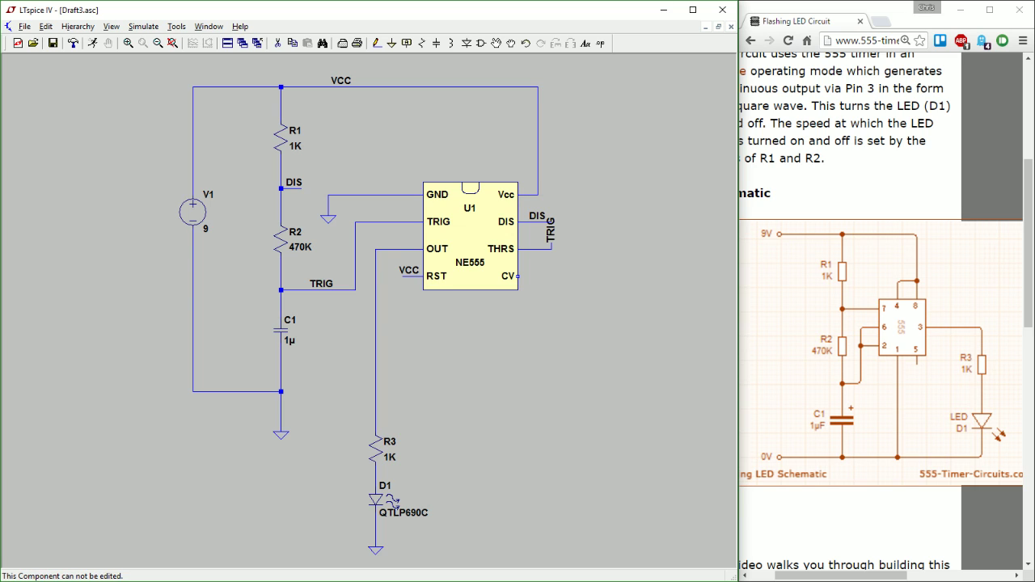
Run a transient simulation with a stop time of 1 and data saving starting at 0.
{"action": "left_click", "coordinate": [100, 49]}
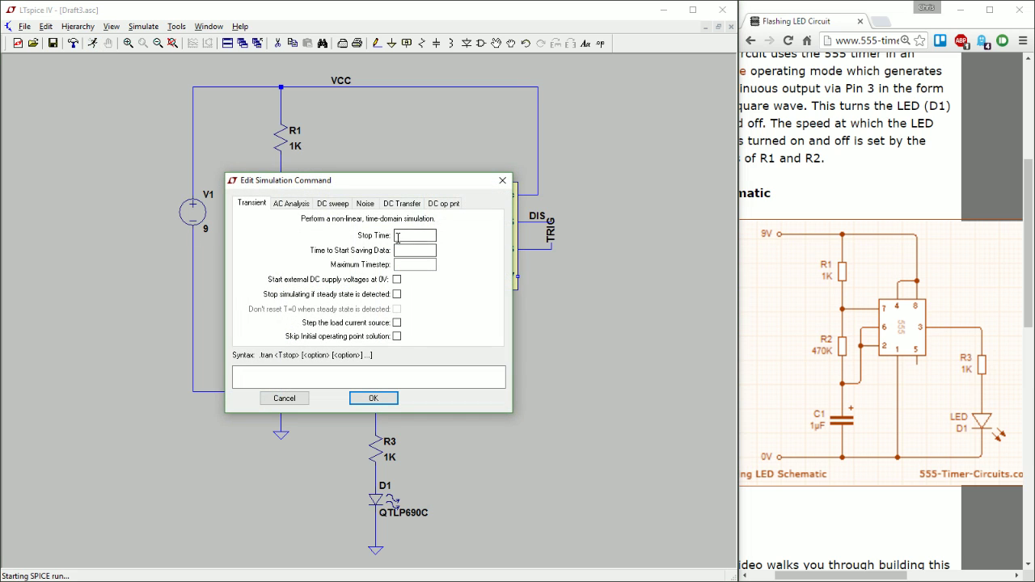
{"action": "left_click", "coordinate": [405, 233]}
{"action": "type", "text": "1"}
{"action": "left_click", "coordinate": [410, 250]}
{"action": "type", "text": "0"}
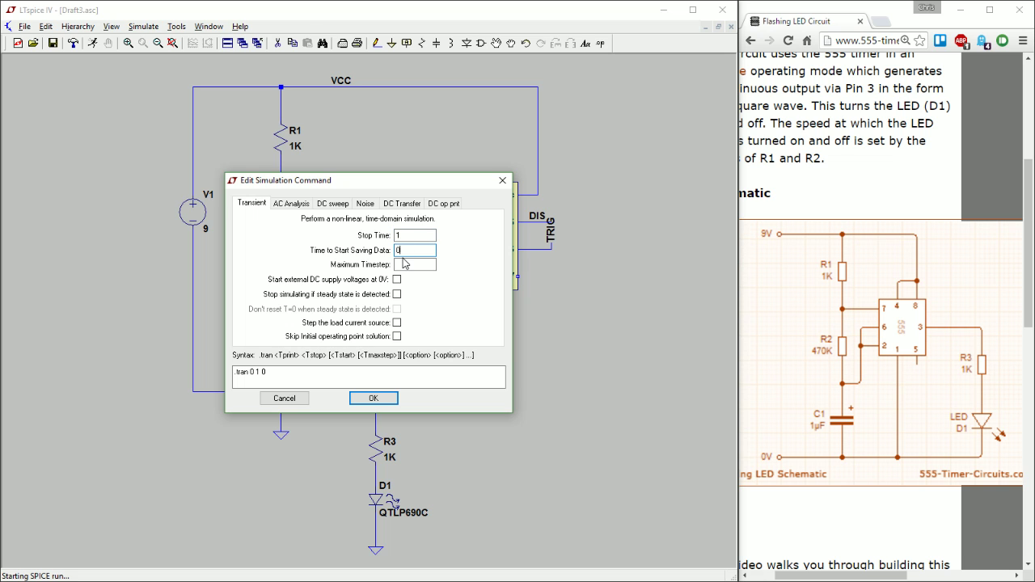
{"action": "left_click", "coordinate": [366, 405]}
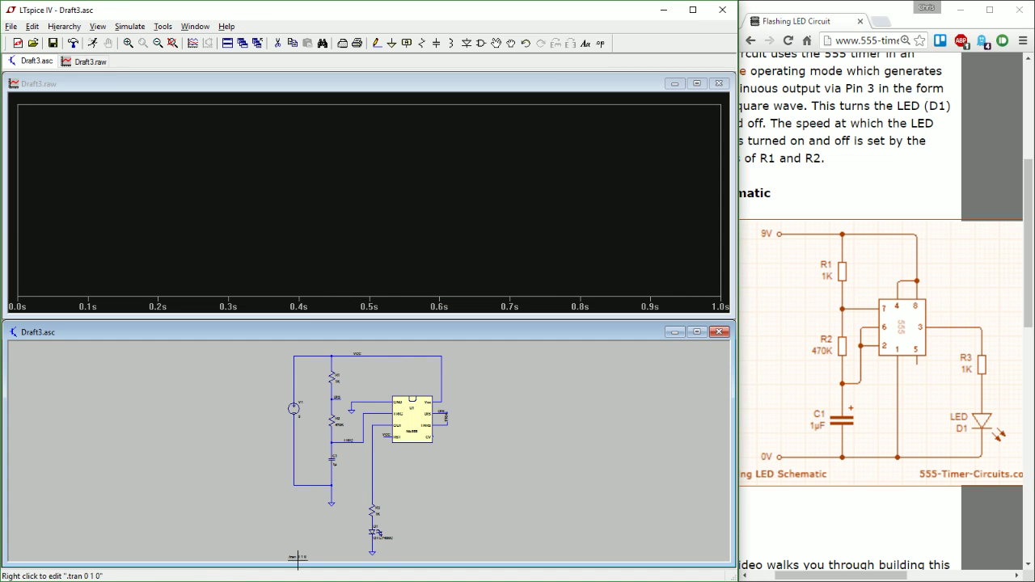
Plot the voltage of the VCC supply net by probing the wire above V1.
{"action": "scroll", "coordinate": [298, 557], "scroll_direction": "up", "scroll_amount": 5}
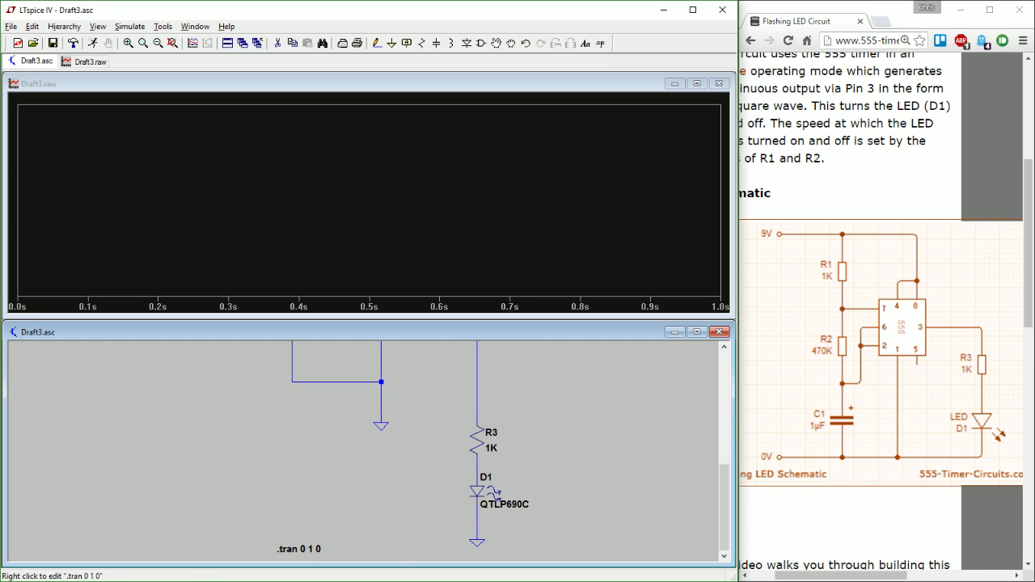
{"action": "scroll", "coordinate": [291, 545], "scroll_direction": "down", "scroll_amount": 5}
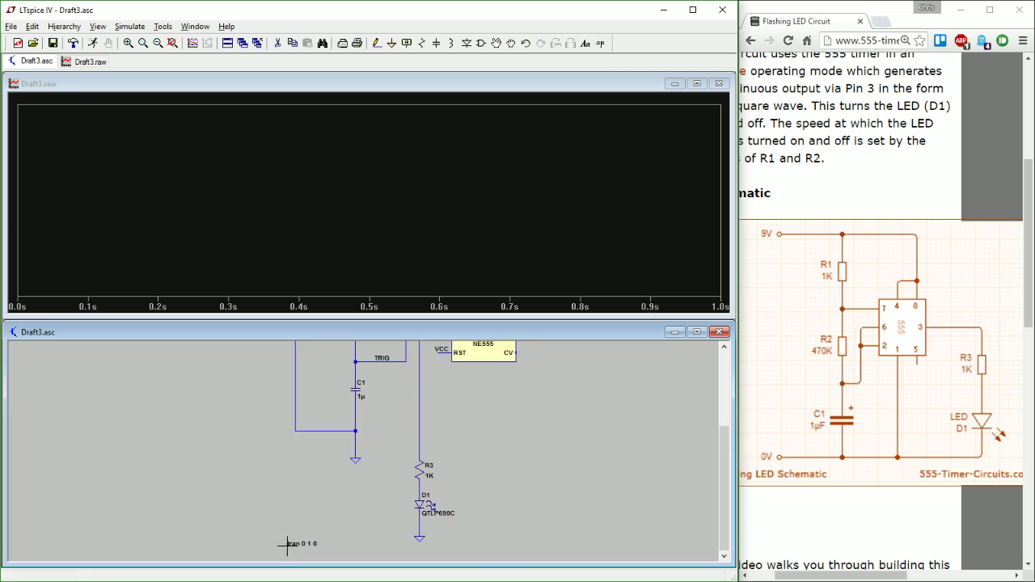
{"action": "scroll", "coordinate": [318, 448], "scroll_direction": "down", "scroll_amount": 5}
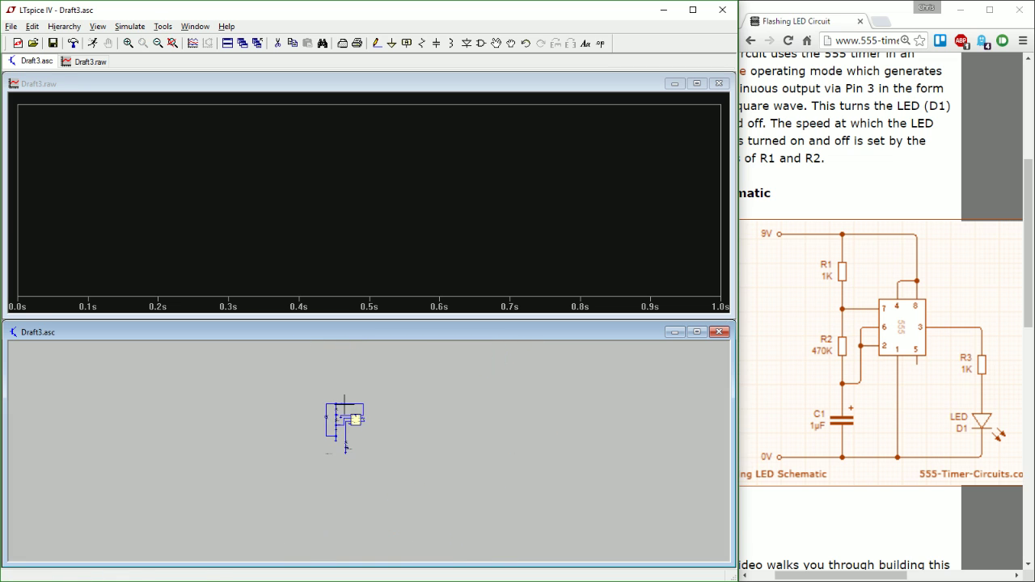
{"action": "scroll", "coordinate": [343, 408], "scroll_direction": "up", "scroll_amount": 4}
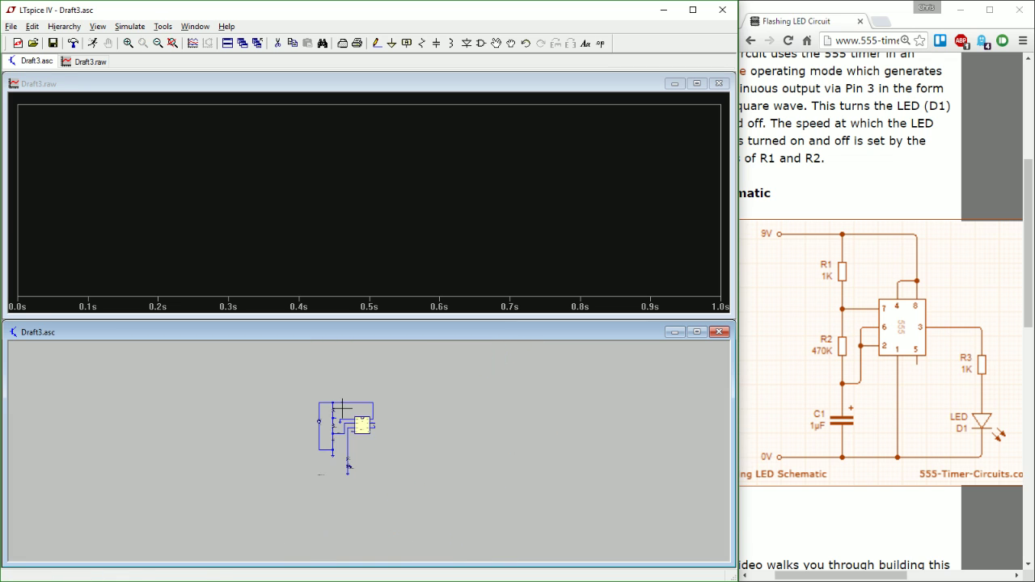
{"action": "scroll", "coordinate": [342, 408], "scroll_direction": "up", "scroll_amount": 4}
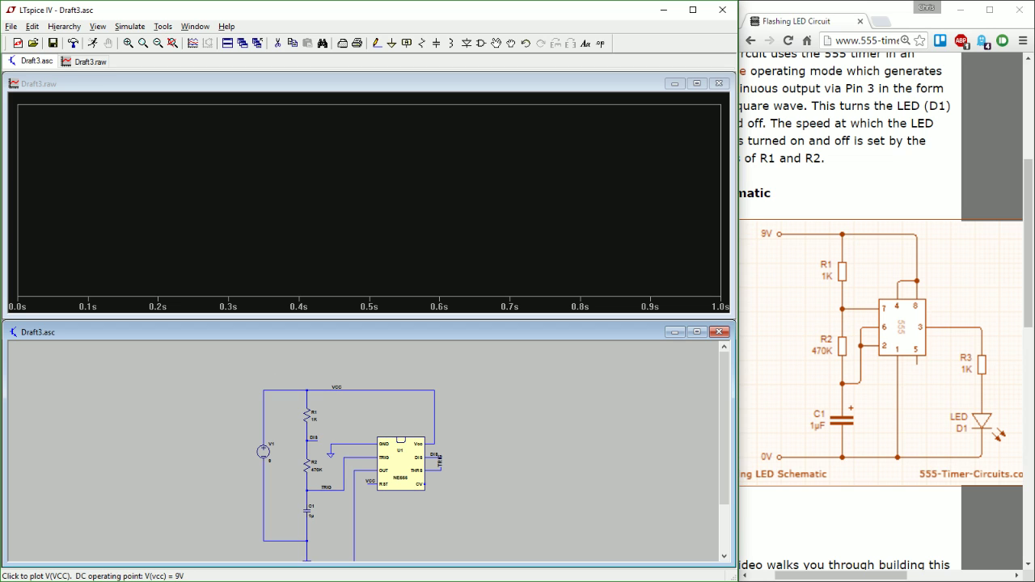
{"action": "left_click", "coordinate": [263, 416]}
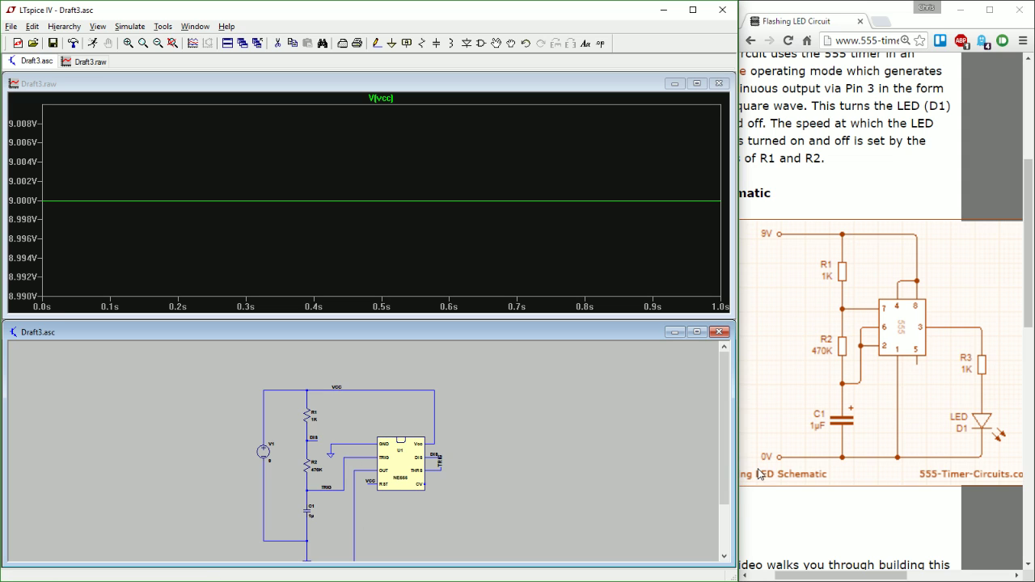
Plot only the voltage at the node between R3 and D1, and add the current through D1 to the graph.
{"action": "left_click_drag", "start_coordinate": [725, 428], "coordinate": [725, 474]}
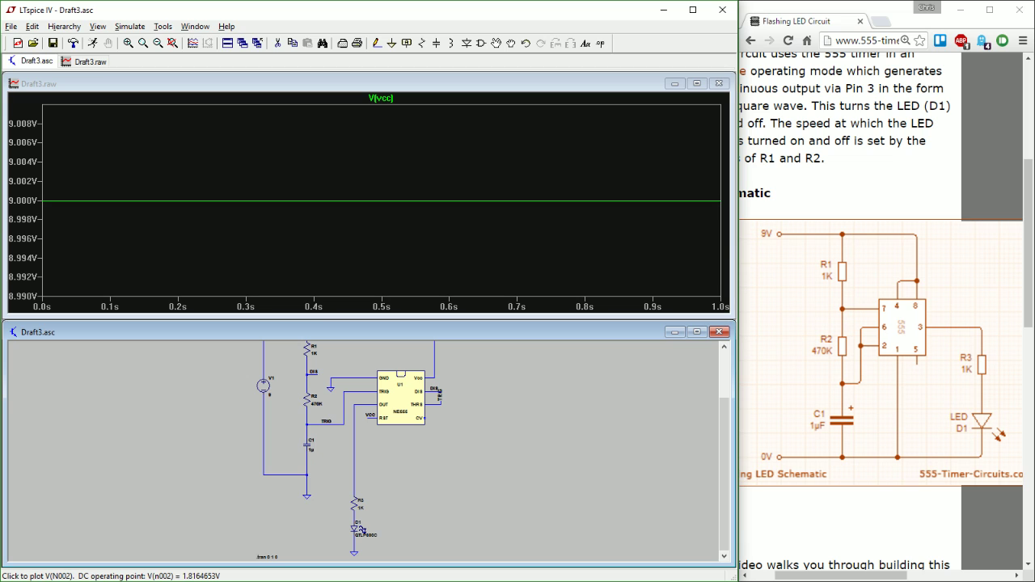
{"action": "left_click", "coordinate": [355, 517]}
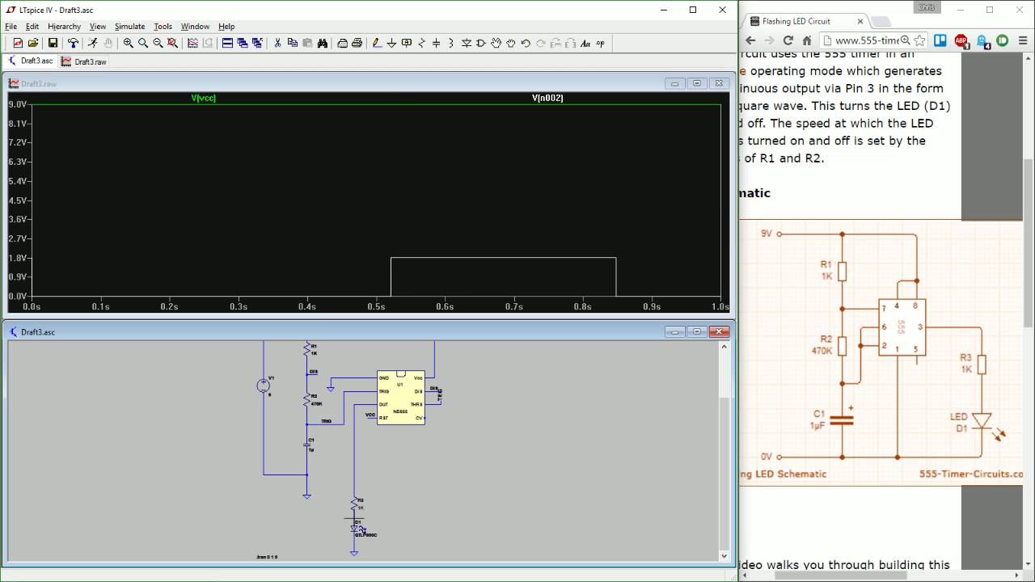
{"action": "left_click", "coordinate": [356, 517]}
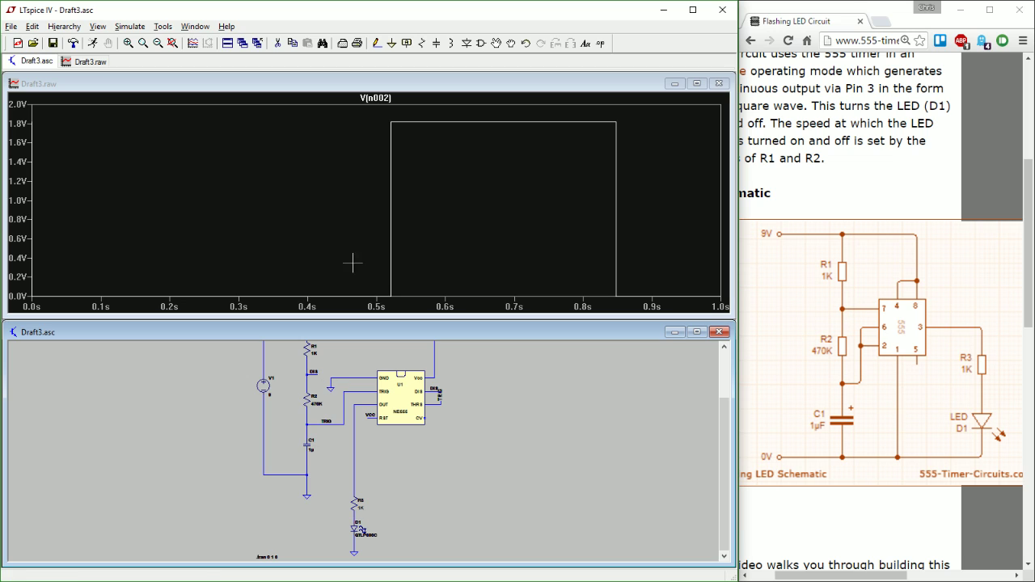
{"action": "left_click", "coordinate": [362, 531]}
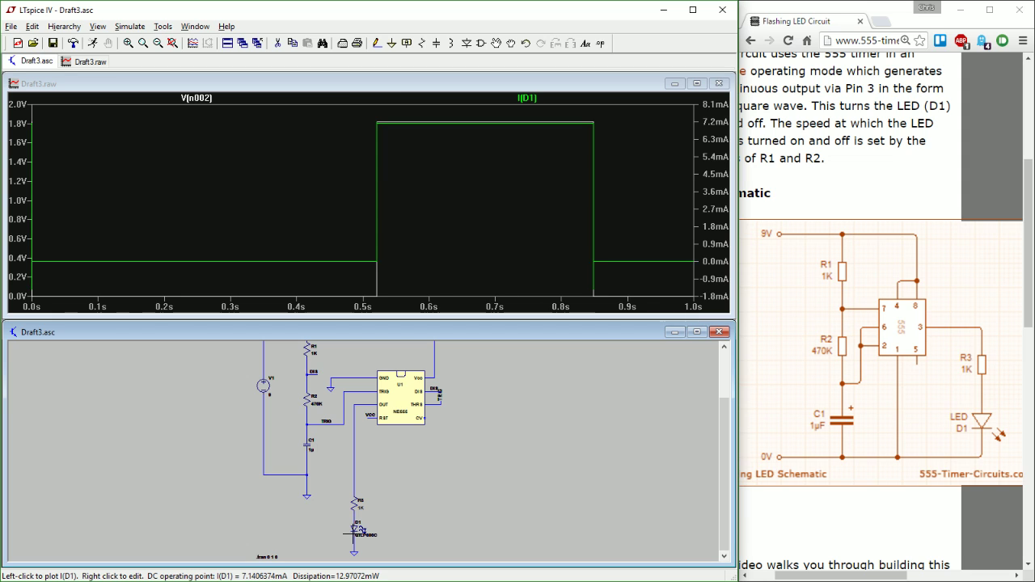
{"action": "right_click", "coordinate": [361, 530]}
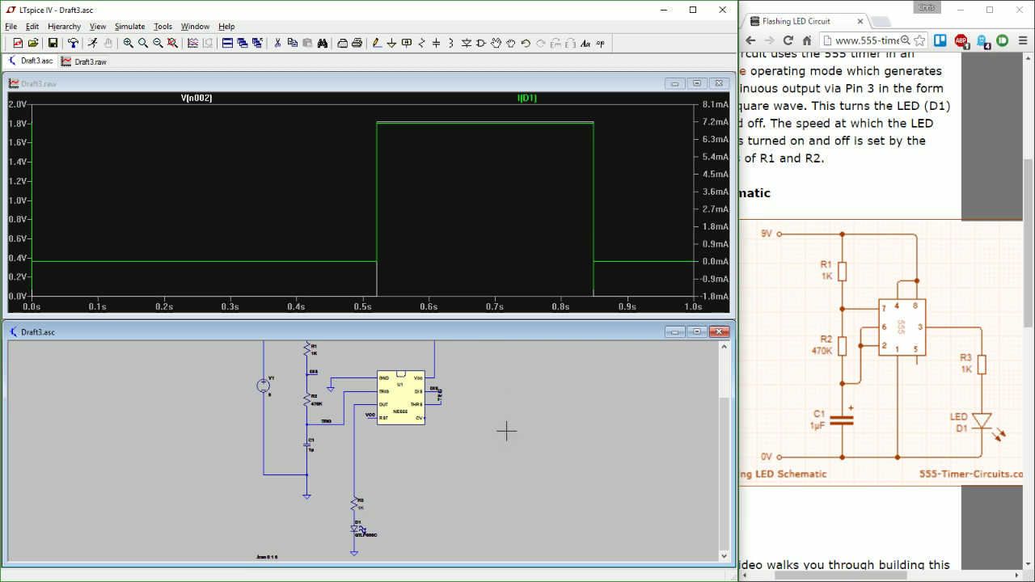
Change the transient simulation's stop time to 10 and rerun the simulation.
{"action": "right_click", "coordinate": [268, 557]}
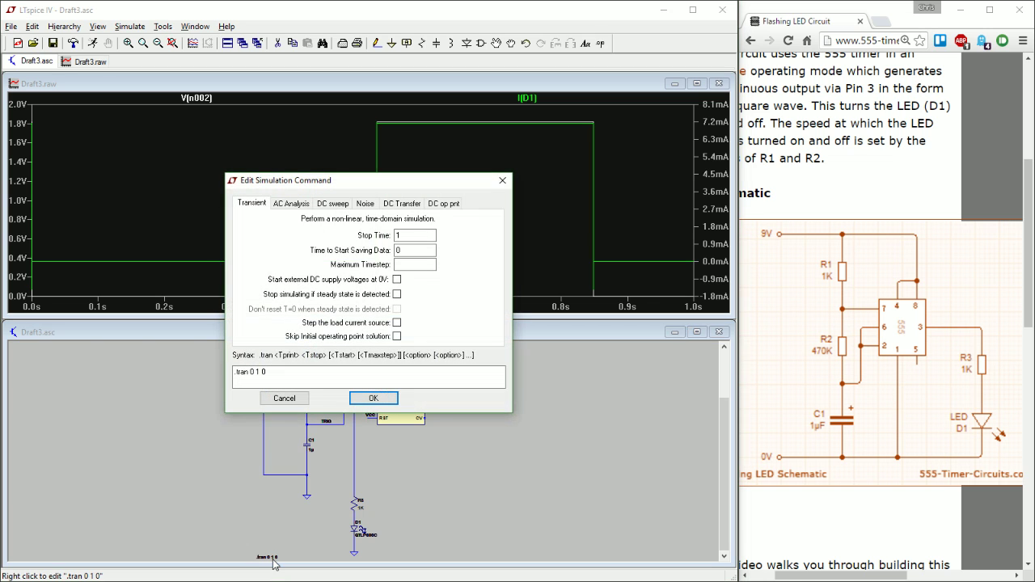
{"action": "double_click", "coordinate": [257, 372]}
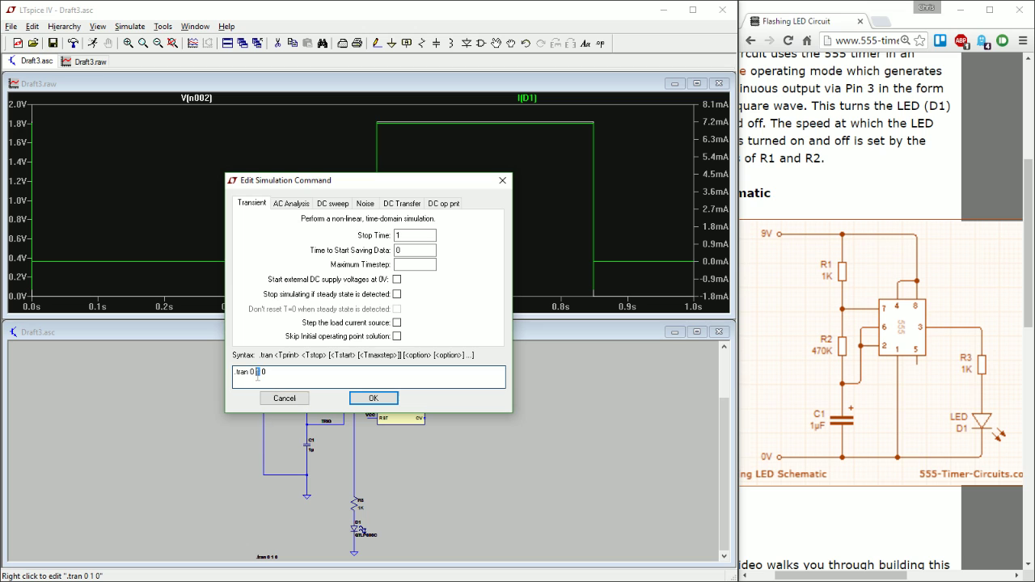
{"action": "type", "text": "10"}
{"action": "key", "text": "Return"}
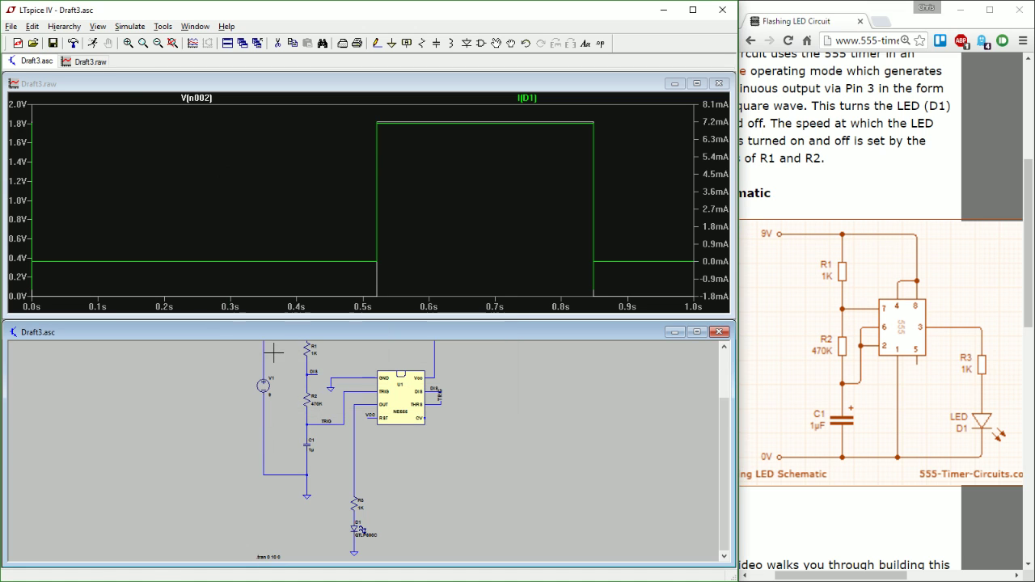
{"action": "left_click", "coordinate": [93, 43]}
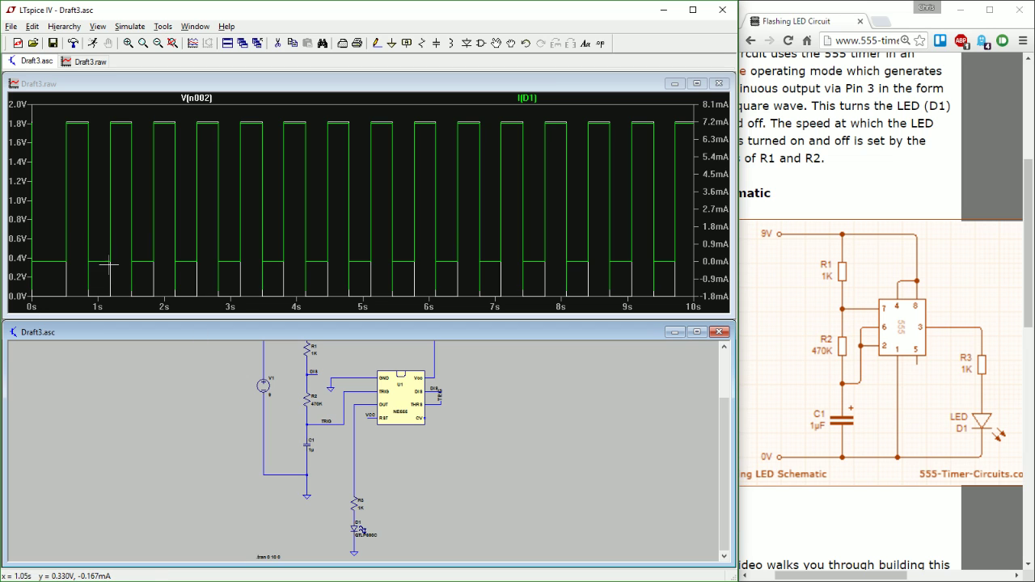
Plot only the voltage of the TRIG net by probing the wire between R2 and C1.
{"action": "scroll", "coordinate": [321, 426], "scroll_direction": "down", "scroll_amount": 1}
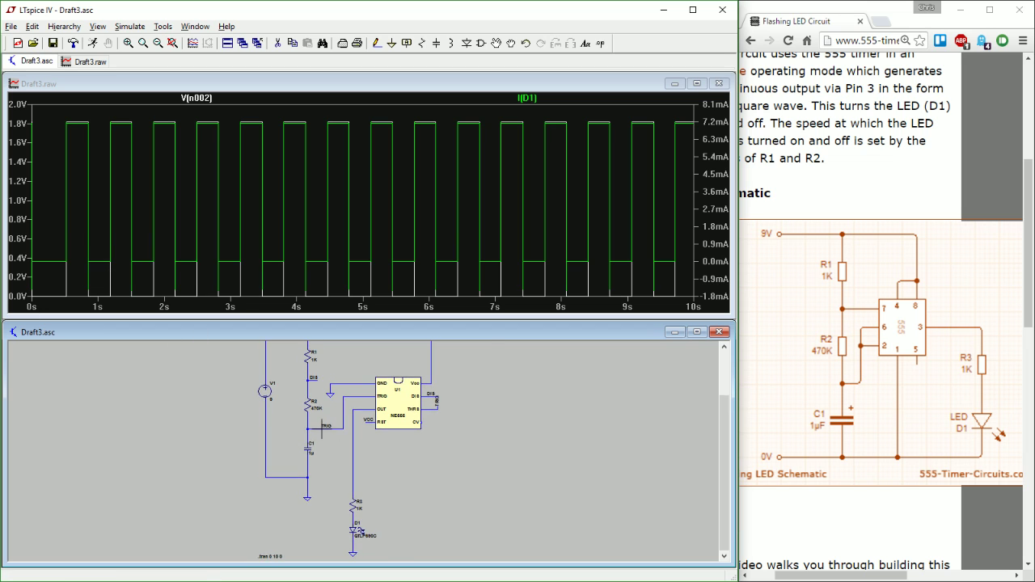
{"action": "scroll", "coordinate": [321, 427], "scroll_direction": "up", "scroll_amount": 2}
{"action": "left_click", "coordinate": [318, 424]}
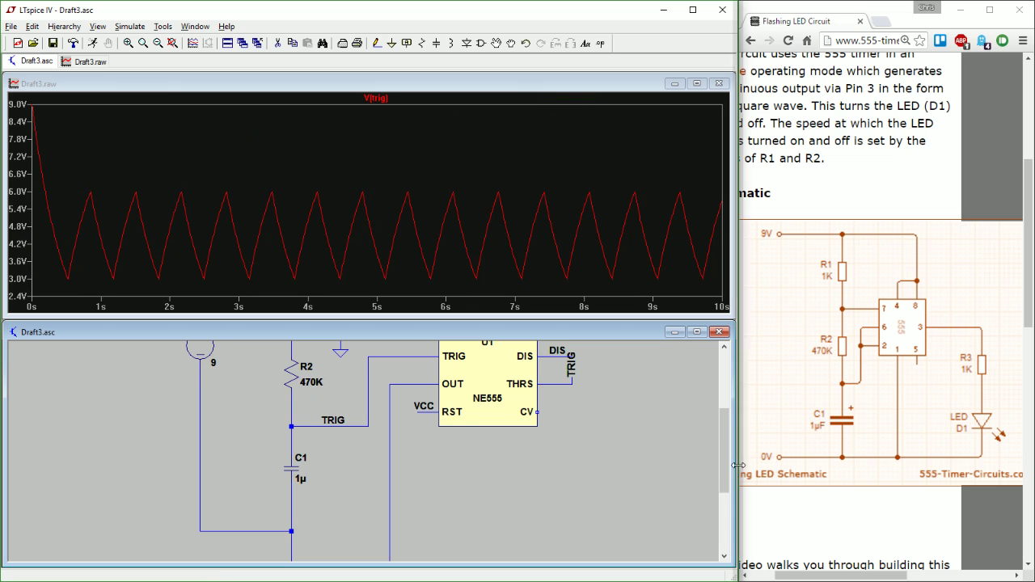
{"action": "left_click_drag", "start_coordinate": [728, 429], "coordinate": [728, 410]}
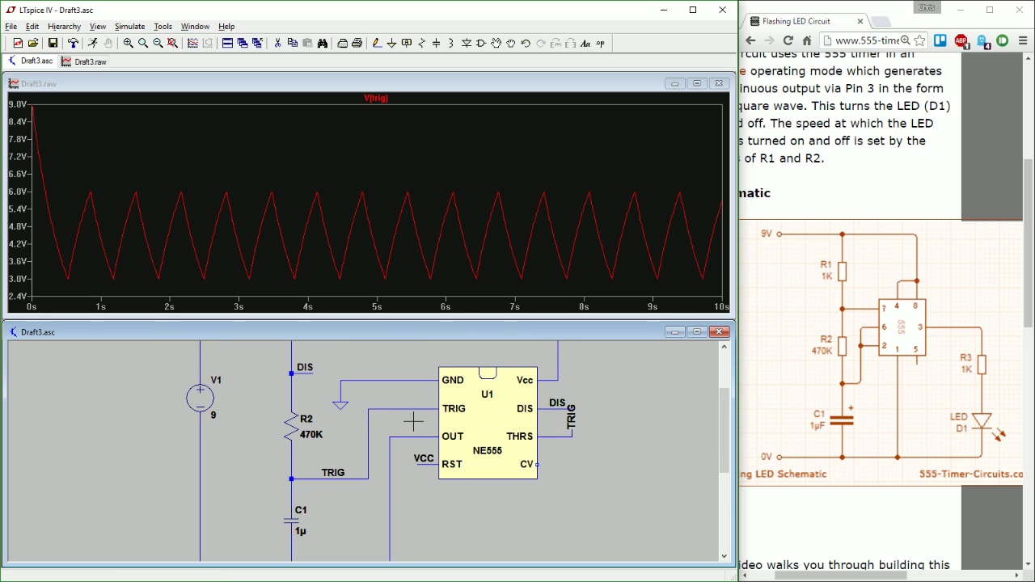
{"action": "scroll", "coordinate": [710, 417], "scroll_direction": "down", "scroll_amount": 5}
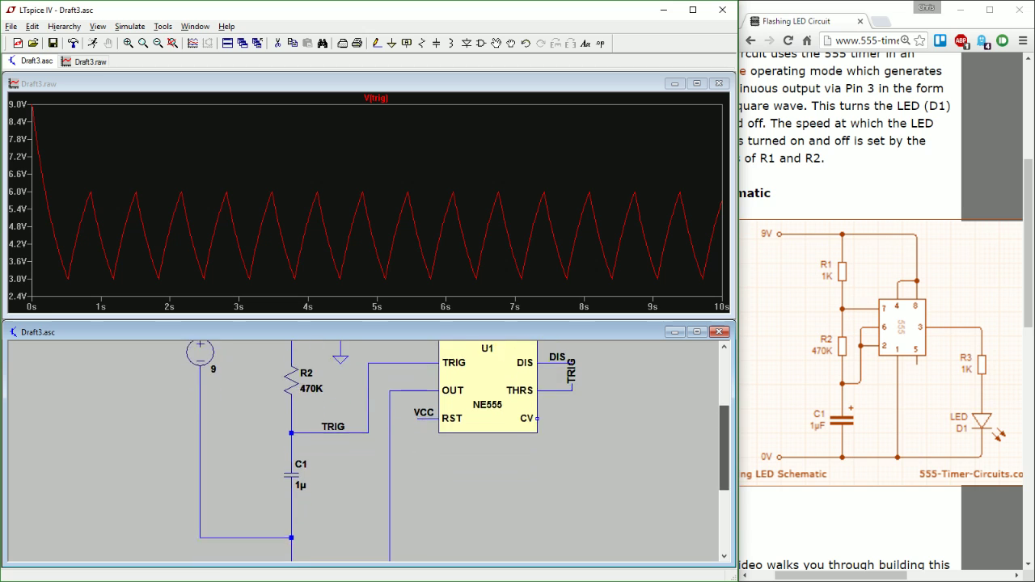
{"action": "scroll", "coordinate": [710, 417], "scroll_direction": "up", "scroll_amount": 6}
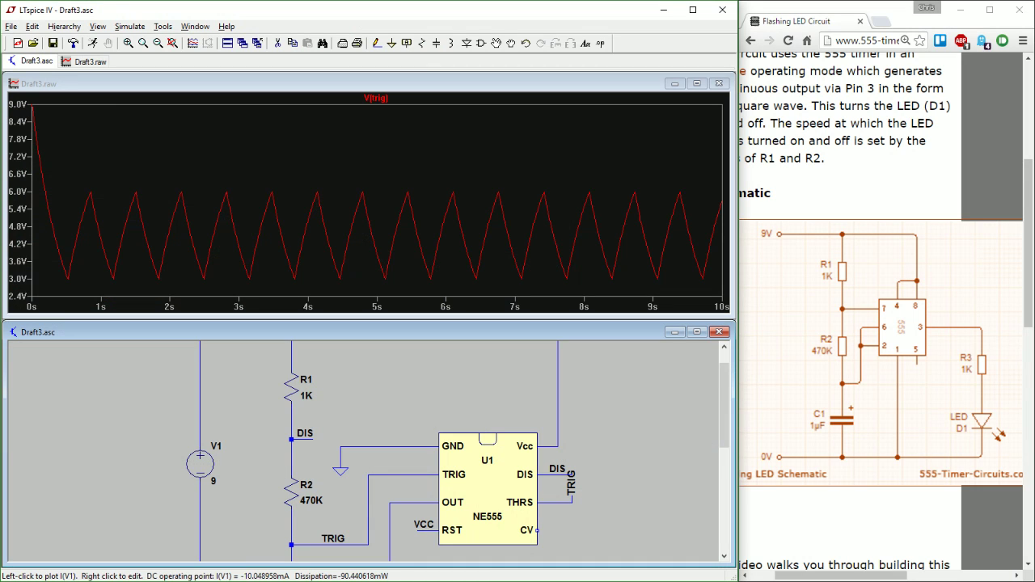
Maximize the LTspice window and tile the schematic and waveform windows to fill it.
{"action": "double_click", "coordinate": [414, 11]}
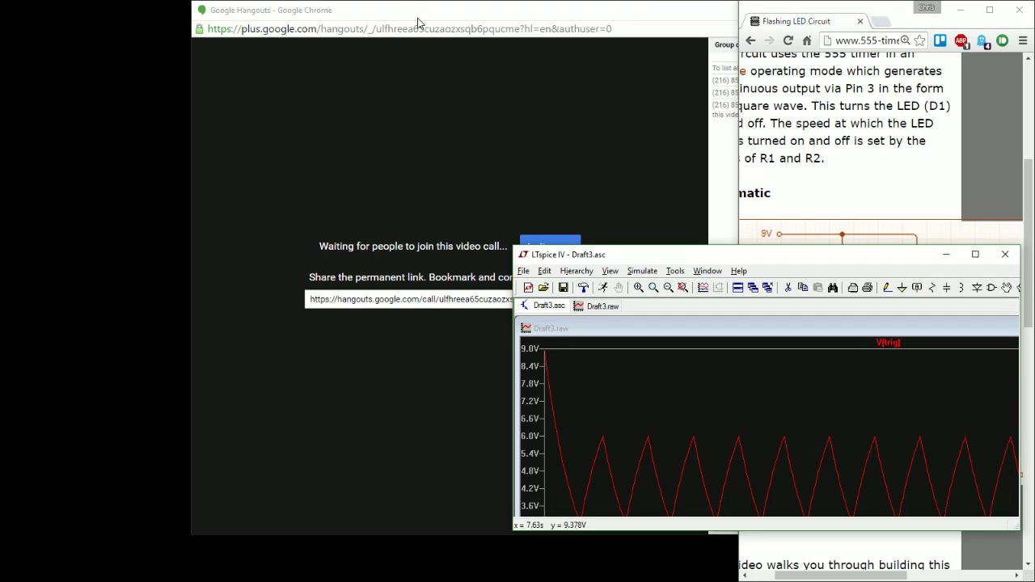
{"action": "double_click", "coordinate": [718, 254]}
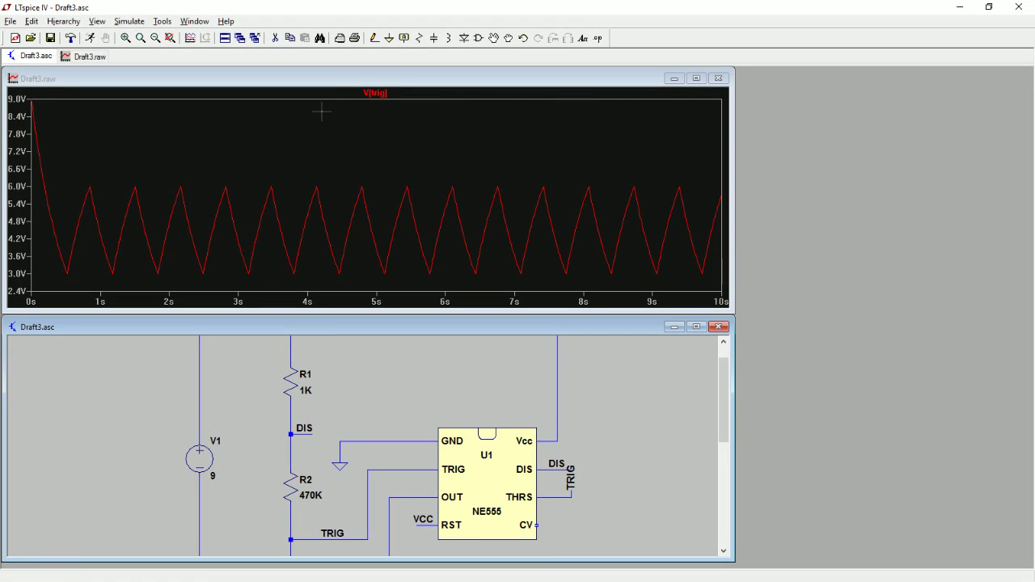
{"action": "left_click", "coordinate": [228, 40]}
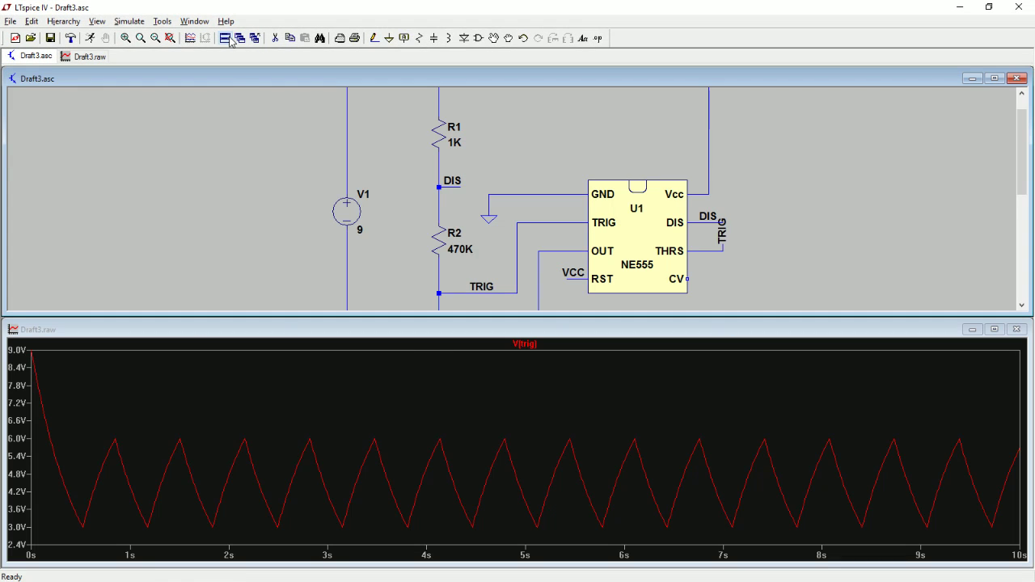
Set the DC value of voltage source V1 to 3 V and rerun the simulation.
{"action": "scroll", "coordinate": [546, 203], "scroll_direction": "down", "scroll_amount": 1}
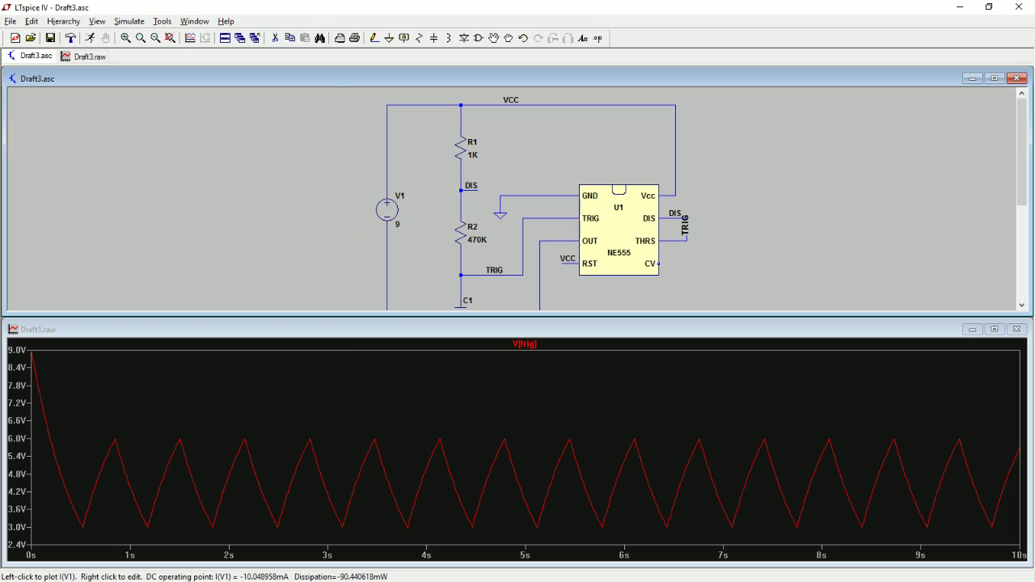
{"action": "right_click", "coordinate": [398, 217]}
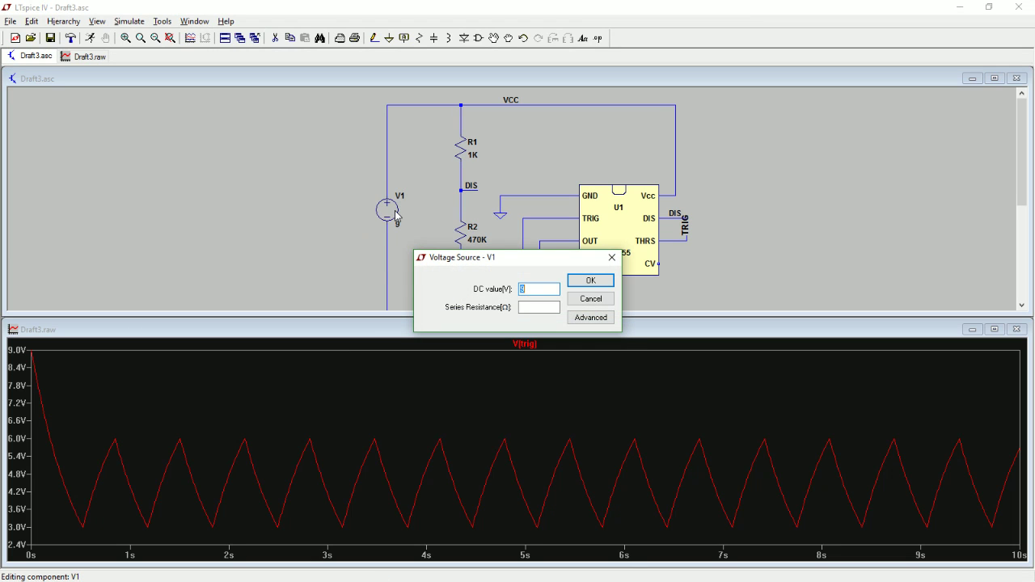
{"action": "key", "text": "Return"}
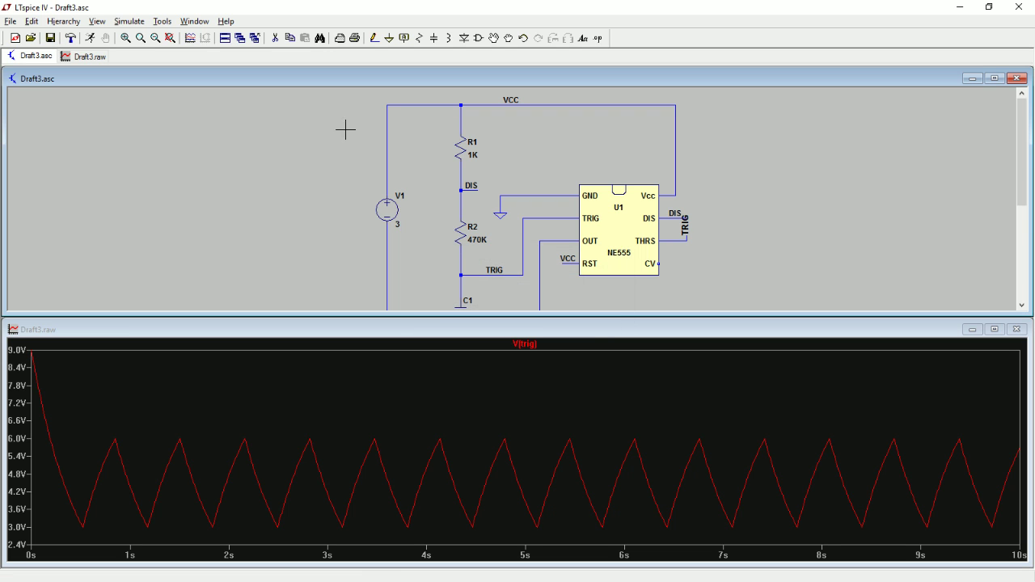
{"action": "left_click", "coordinate": [89, 38]}
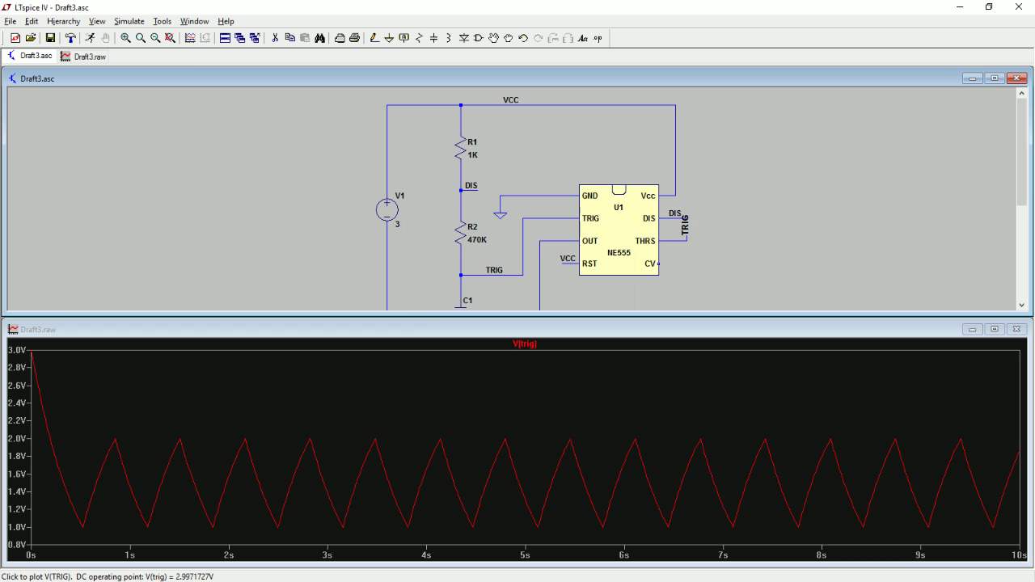
Plot the VCC net's voltage, and replace it with a plot of the current through D1.
{"action": "left_click", "coordinate": [575, 105]}
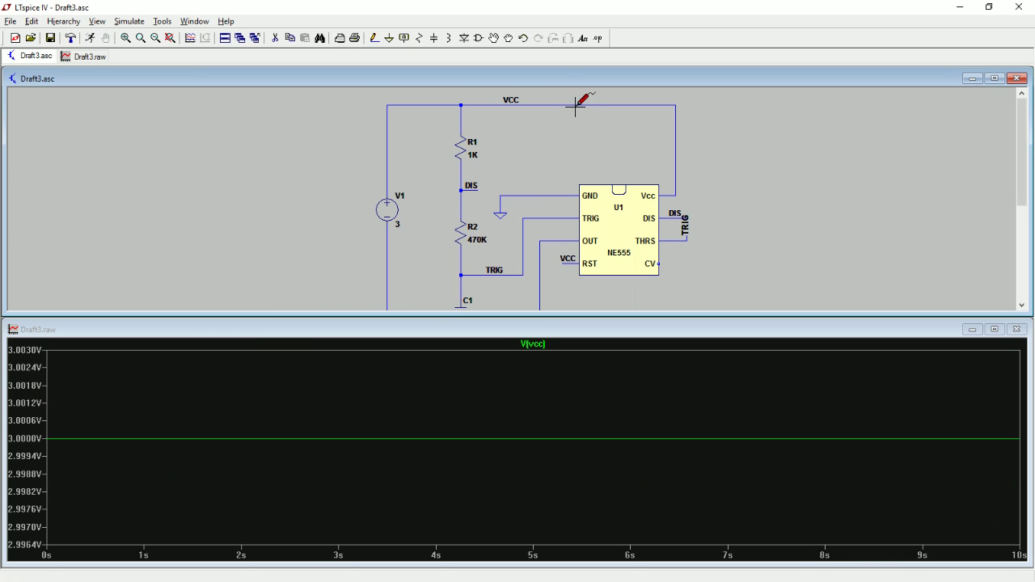
{"action": "left_click_drag", "start_coordinate": [1022, 158], "coordinate": [1021, 234]}
{"action": "left_click", "coordinate": [542, 293]}
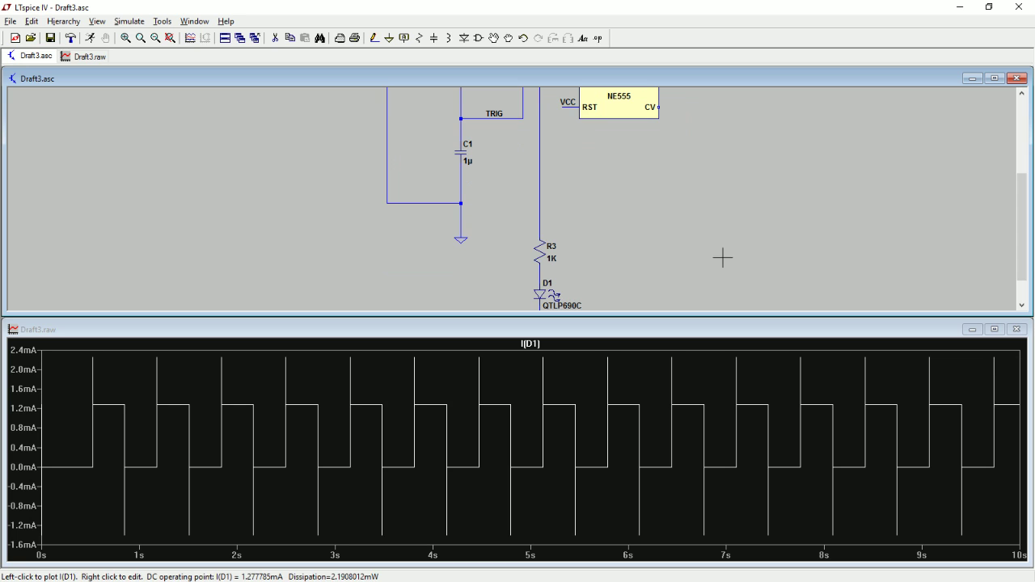
Plot only the TRIG net's voltage, and add the DIS net's voltage to the same graph.
{"action": "left_click_drag", "start_coordinate": [1023, 231], "coordinate": [933, 178]}
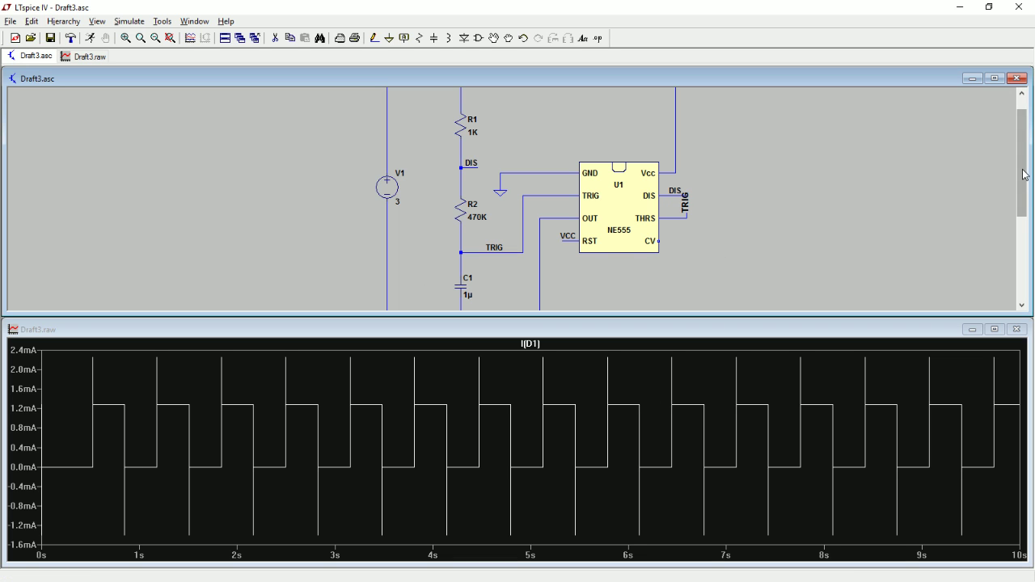
{"action": "left_click_drag", "start_coordinate": [1022, 162], "coordinate": [1023, 164]}
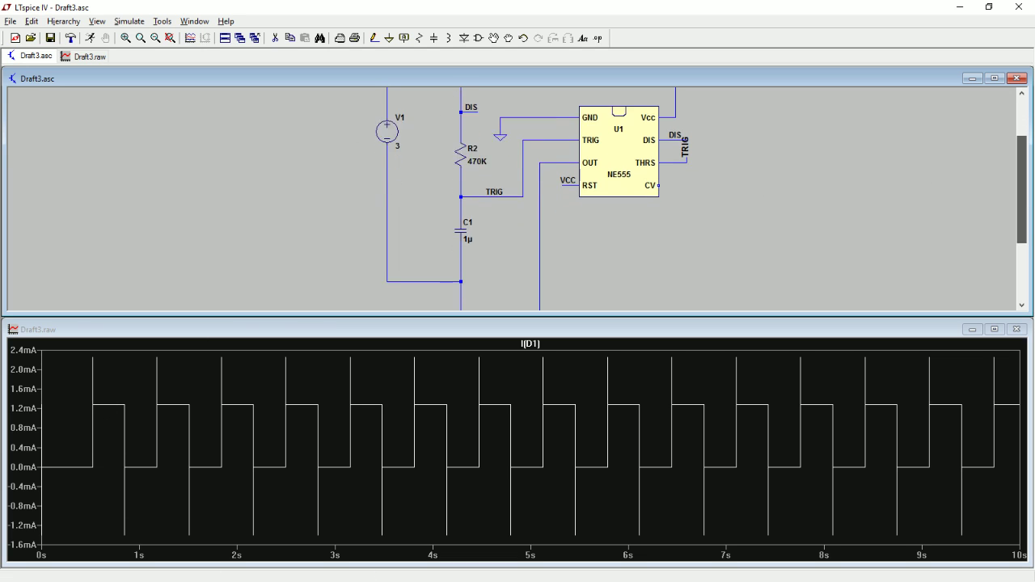
{"action": "left_click_drag", "start_coordinate": [1023, 162], "coordinate": [1023, 191]}
{"action": "left_click", "coordinate": [461, 195]}
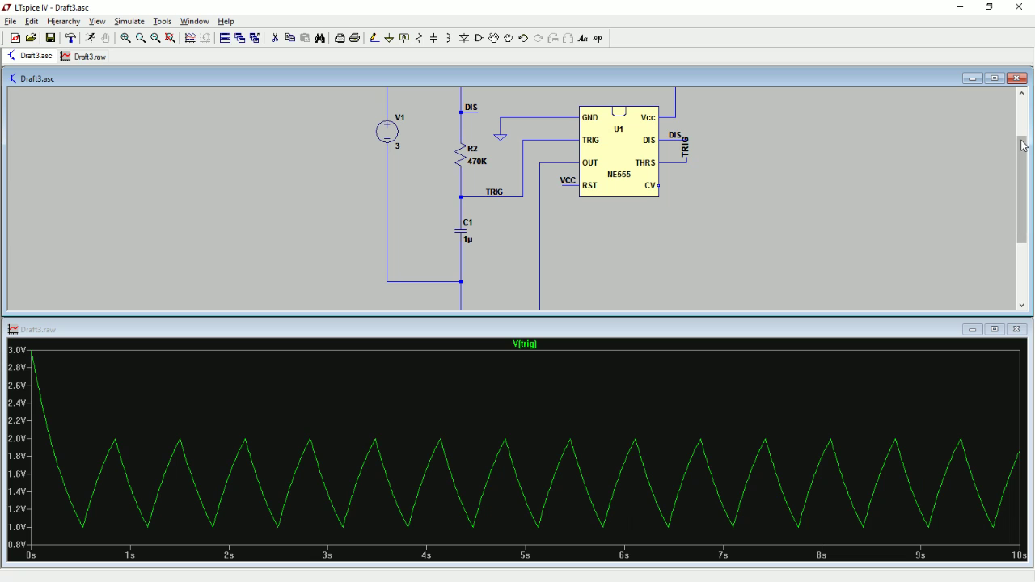
{"action": "mouse_move", "coordinate": [1023, 140]}
{"action": "left_mouse_down"}
{"action": "mouse_move", "coordinate": [1022, 98]}
{"action": "mouse_move", "coordinate": [1022, 126]}
{"action": "left_mouse_up"}
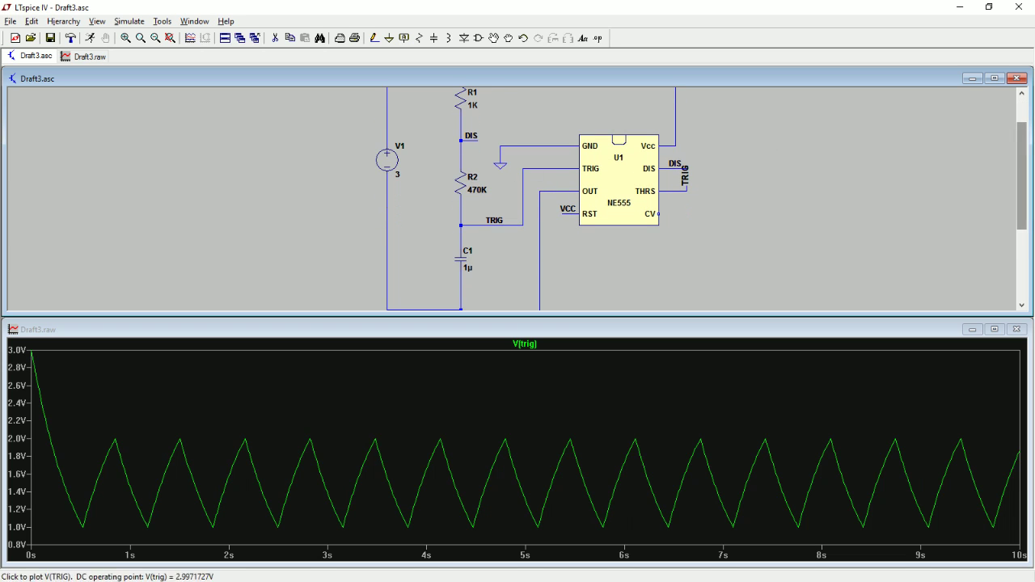
{"action": "left_click", "coordinate": [470, 143]}
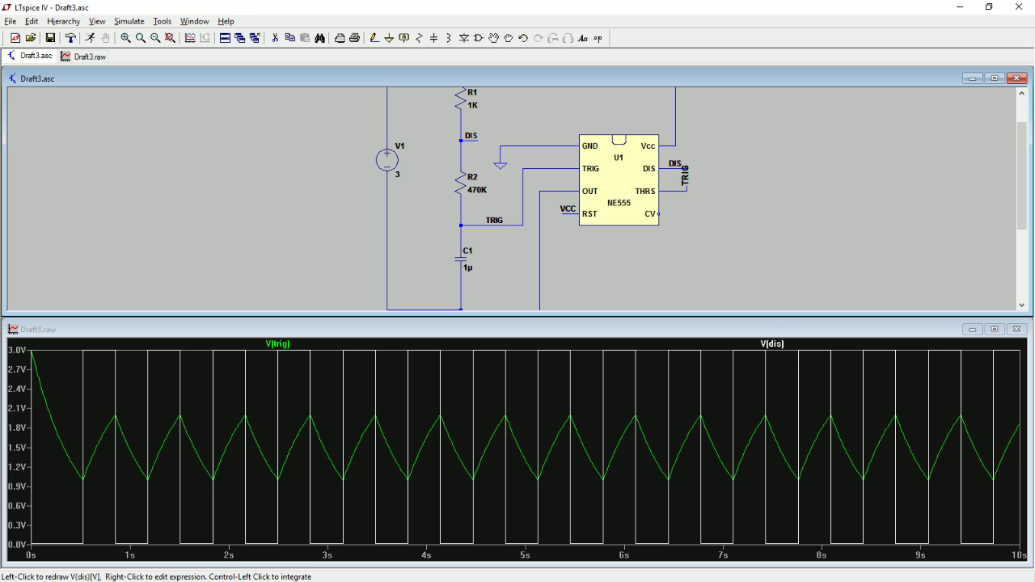
Check the V(dis) trace's expression without changing it, and review the 555 timer's wiring in the schematic.
{"action": "right_click", "coordinate": [773, 344]}
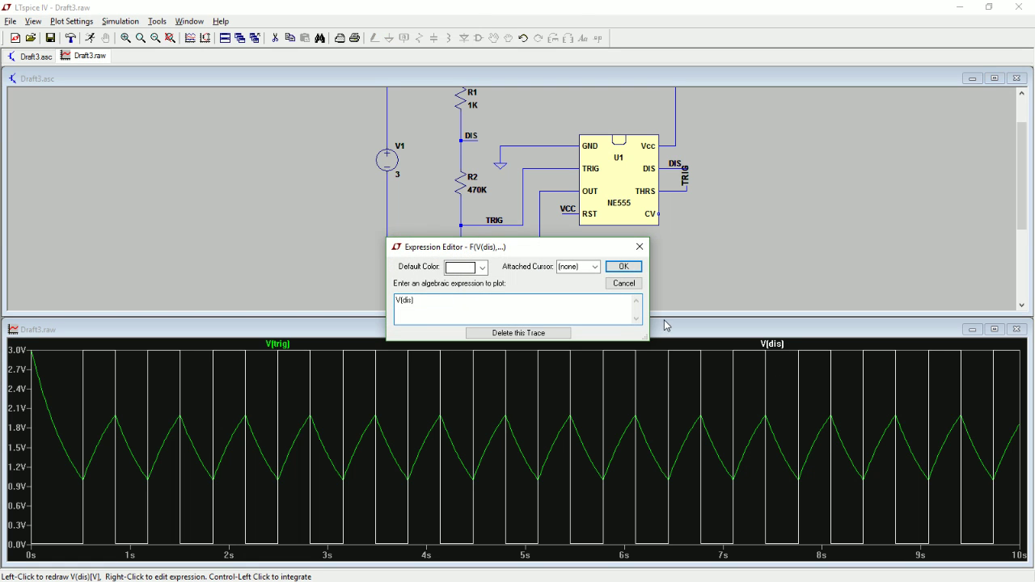
{"action": "left_click", "coordinate": [614, 285]}
{"action": "left_click_drag", "start_coordinate": [1020, 239], "coordinate": [1020, 216]}
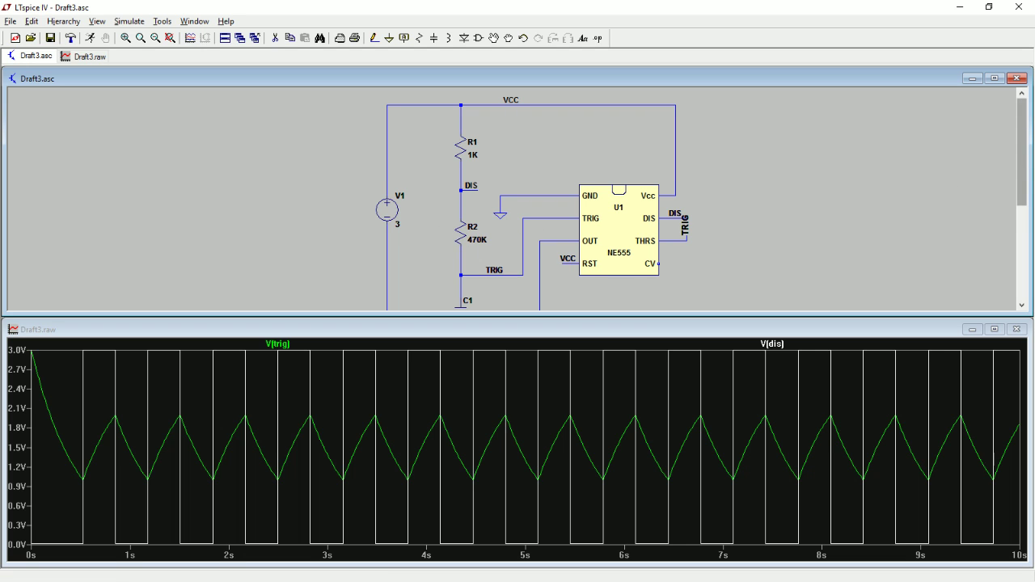
{"action": "left_click_drag", "start_coordinate": [1023, 159], "coordinate": [1022, 178]}
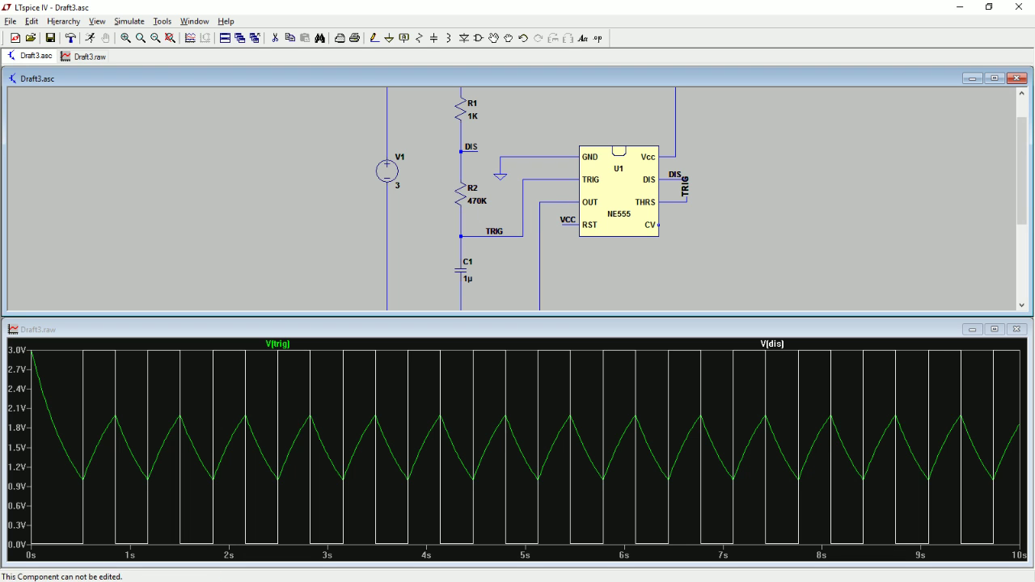
{"action": "mouse_move", "coordinate": [1021, 206]}
{"action": "left_mouse_down"}
{"action": "mouse_move", "coordinate": [1021, 280]}
{"action": "mouse_move", "coordinate": [1021, 196]}
{"action": "left_mouse_up"}
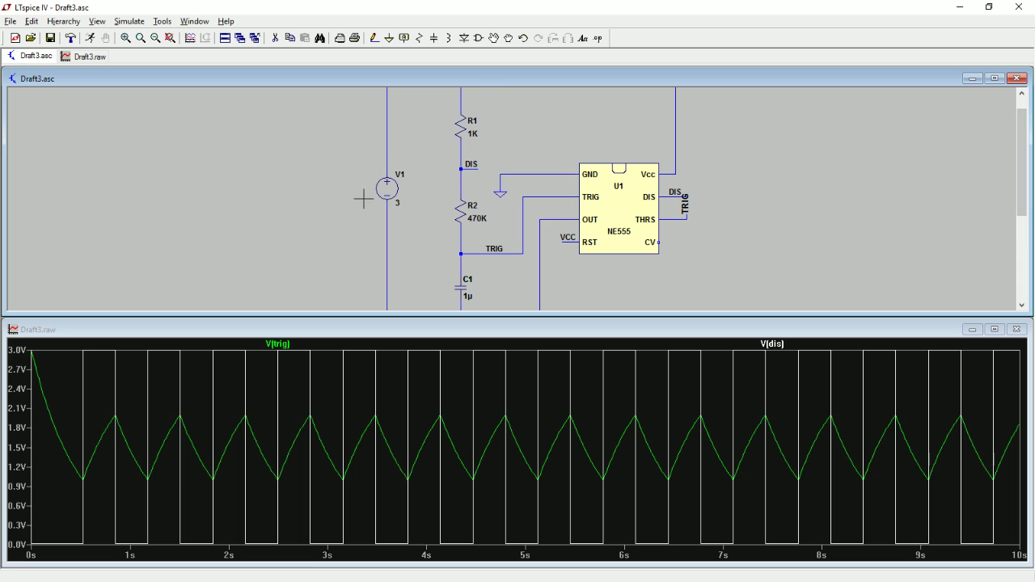
Set the resistance of R1 to 10K and rerun the simulation.
{"action": "scroll", "coordinate": [444, 231], "scroll_direction": "down", "scroll_amount": 1}
{"action": "scroll", "coordinate": [444, 232], "scroll_direction": "up", "scroll_amount": 2}
{"action": "scroll", "coordinate": [461, 220], "scroll_direction": "down", "scroll_amount": 3}
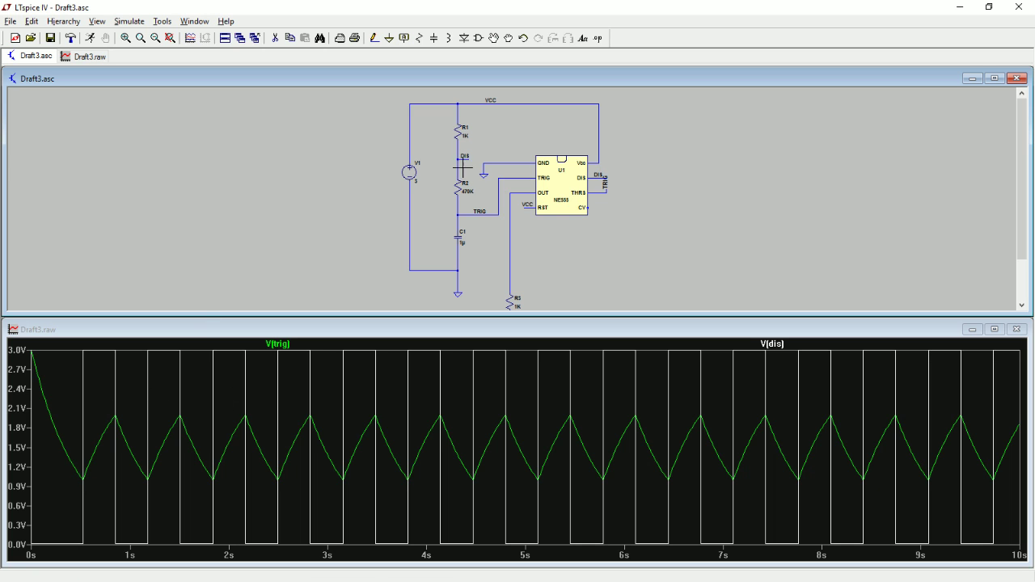
{"action": "right_click", "coordinate": [461, 134]}
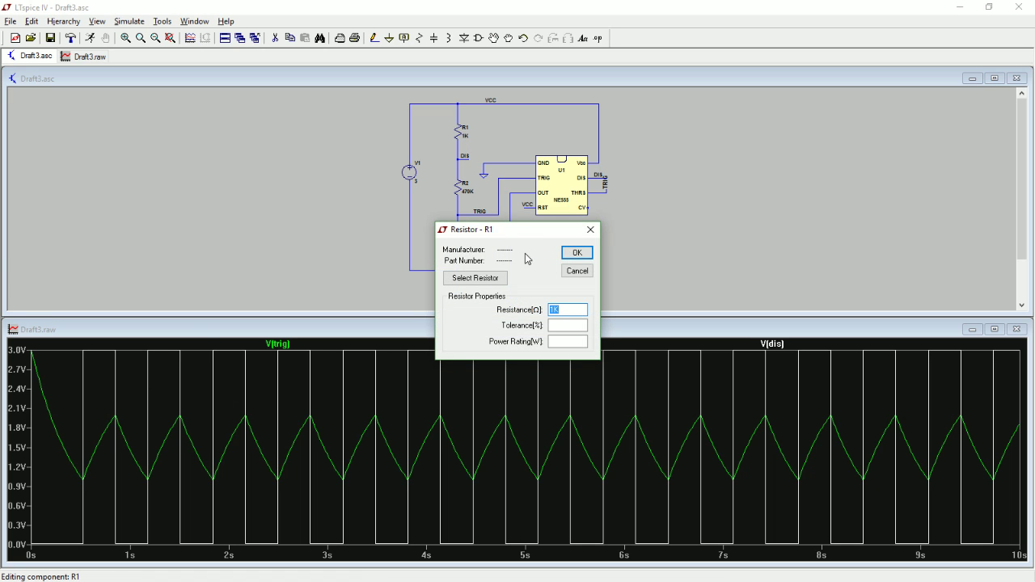
{"action": "type", "text": "10K"}
{"action": "key", "text": "Return"}
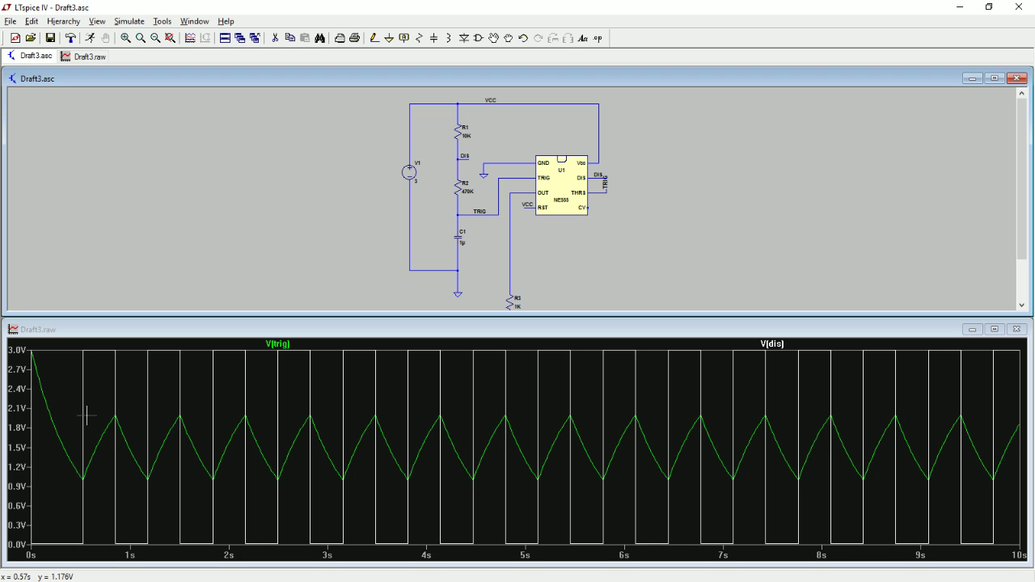
{"action": "left_click", "coordinate": [90, 38]}
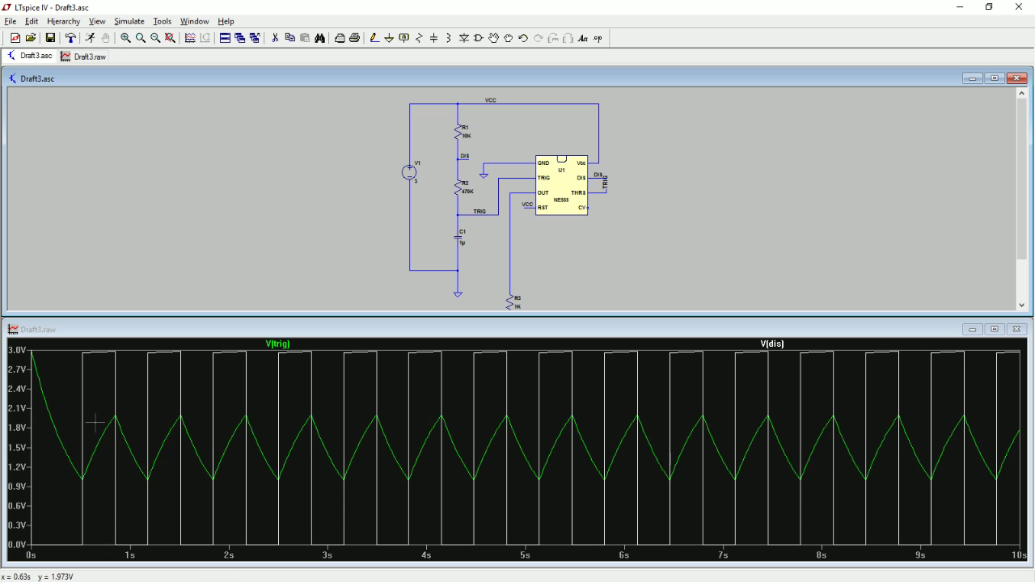
Set the capacitance of C1 to 10µ and rerun the simulation.
{"action": "right_click", "coordinate": [458, 238]}
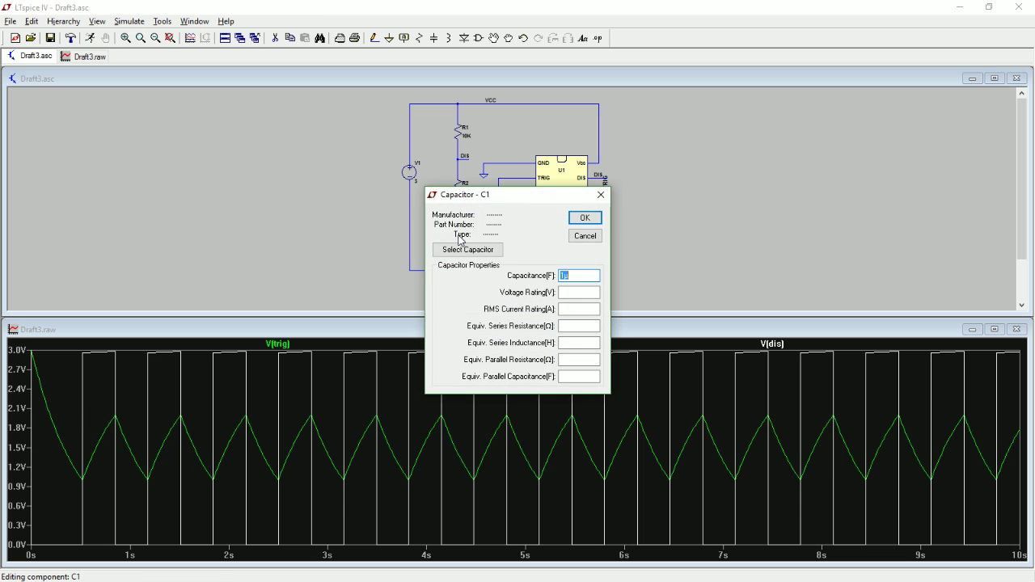
{"action": "left_click", "coordinate": [568, 277]}
{"action": "type", "text": "0"}
{"action": "key", "text": "Return"}
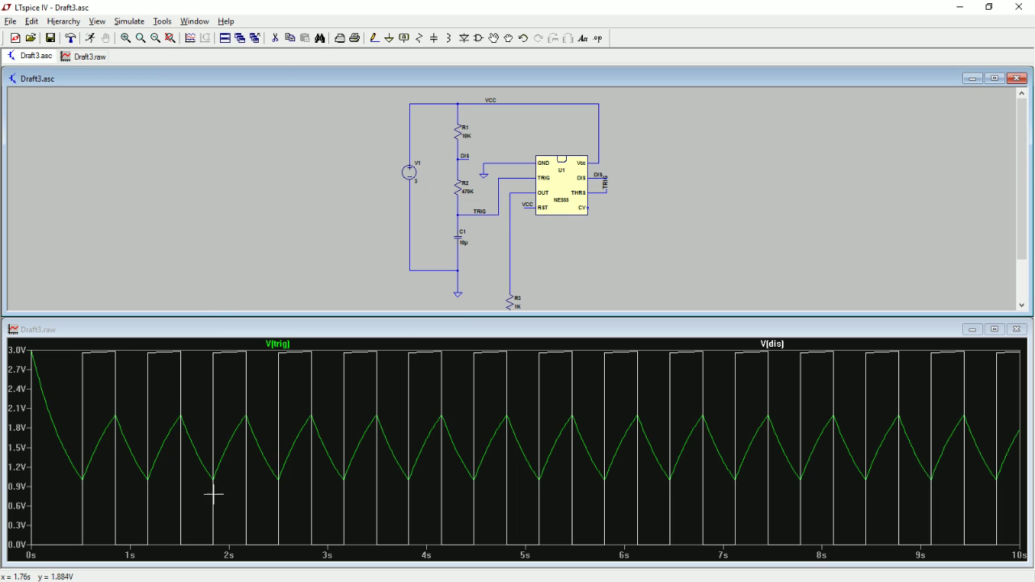
{"action": "left_click", "coordinate": [91, 40]}
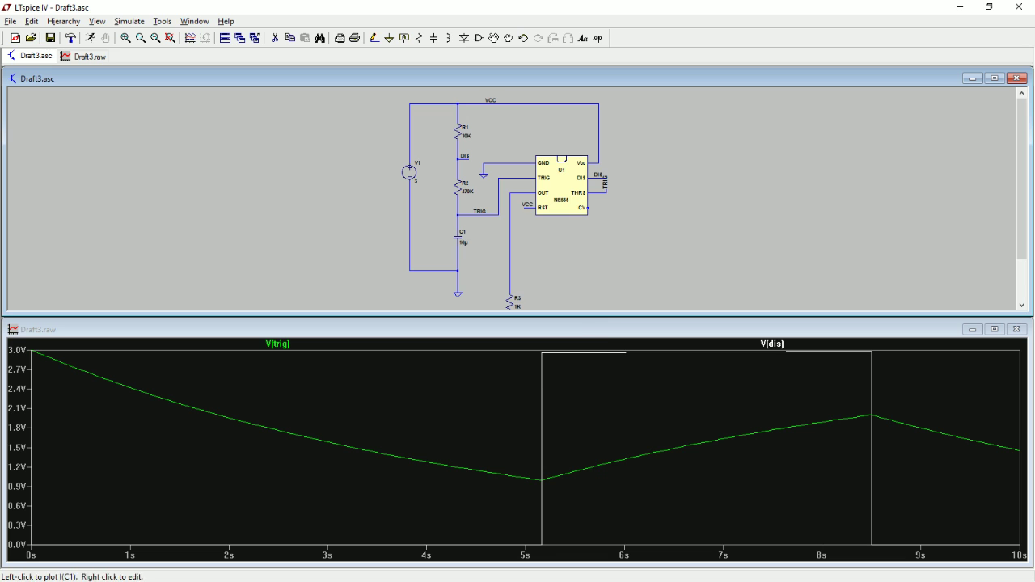
Set the capacitance of C1 to .1µ, rerun the simulation and enlarge roughly the first second of the waveforms.
{"action": "right_click", "coordinate": [458, 241]}
{"action": "left_click", "coordinate": [570, 277]}
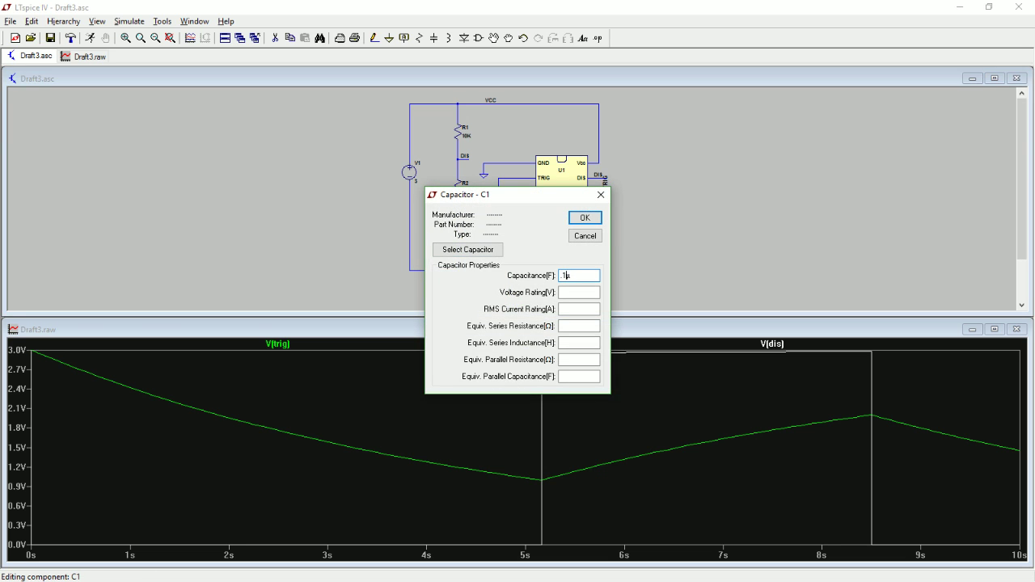
{"action": "key", "text": "Return"}
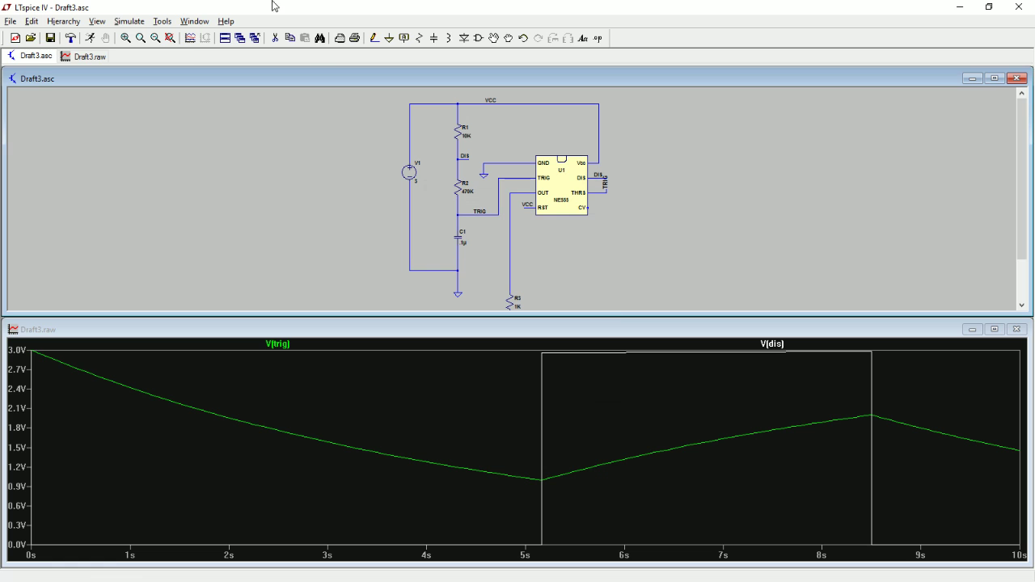
{"action": "left_click", "coordinate": [91, 39]}
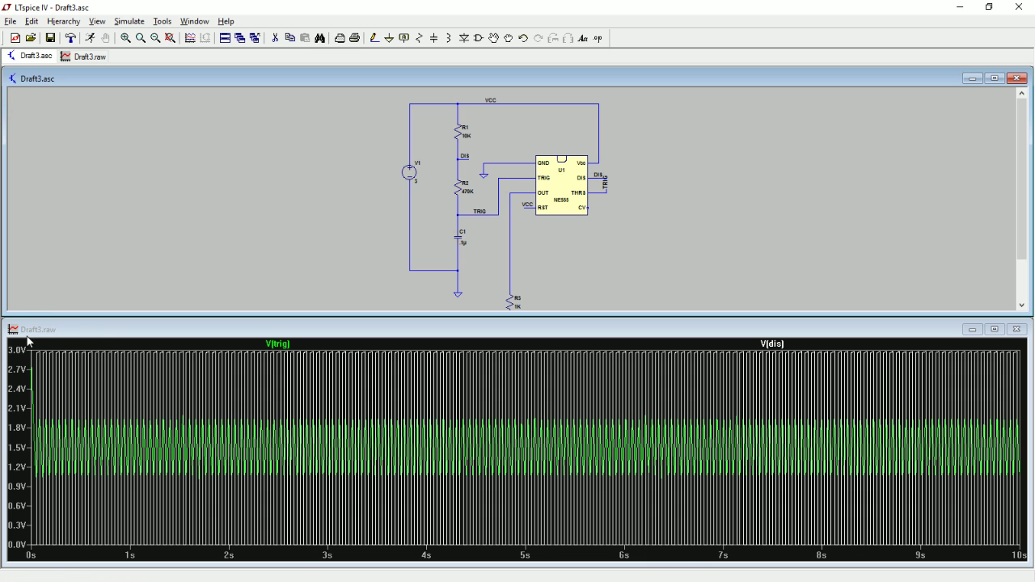
{"action": "left_click_drag", "start_coordinate": [28, 342], "coordinate": [122, 555]}
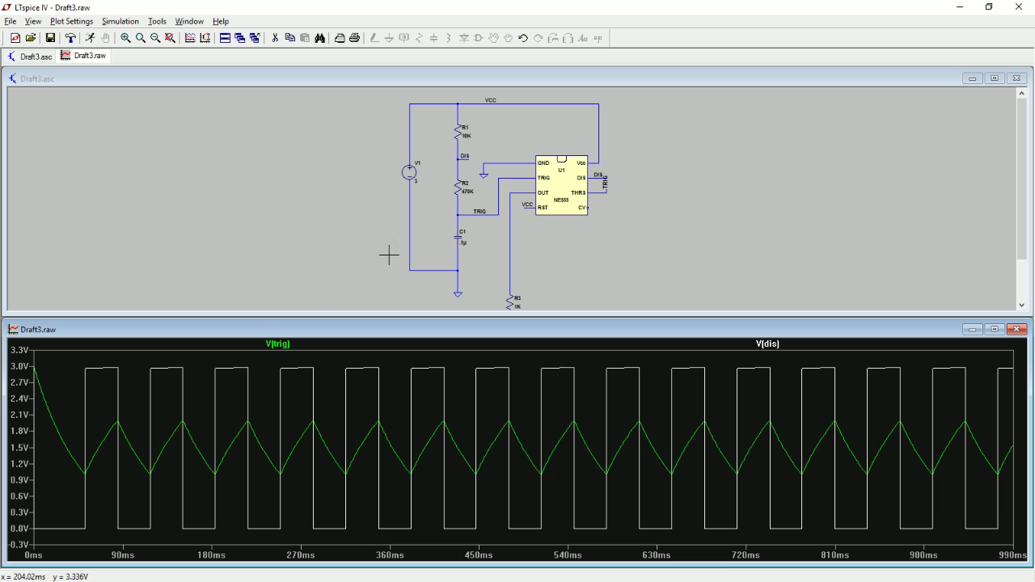
Set the resistance of R2 to 47K and rerun the simulation.
{"action": "right_click", "coordinate": [461, 187]}
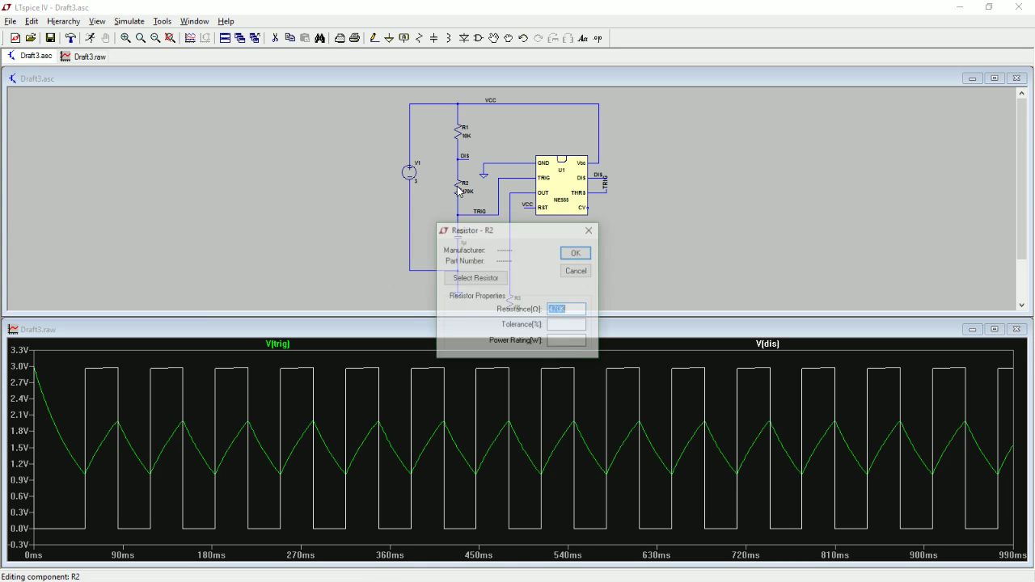
{"action": "left_click", "coordinate": [590, 229]}
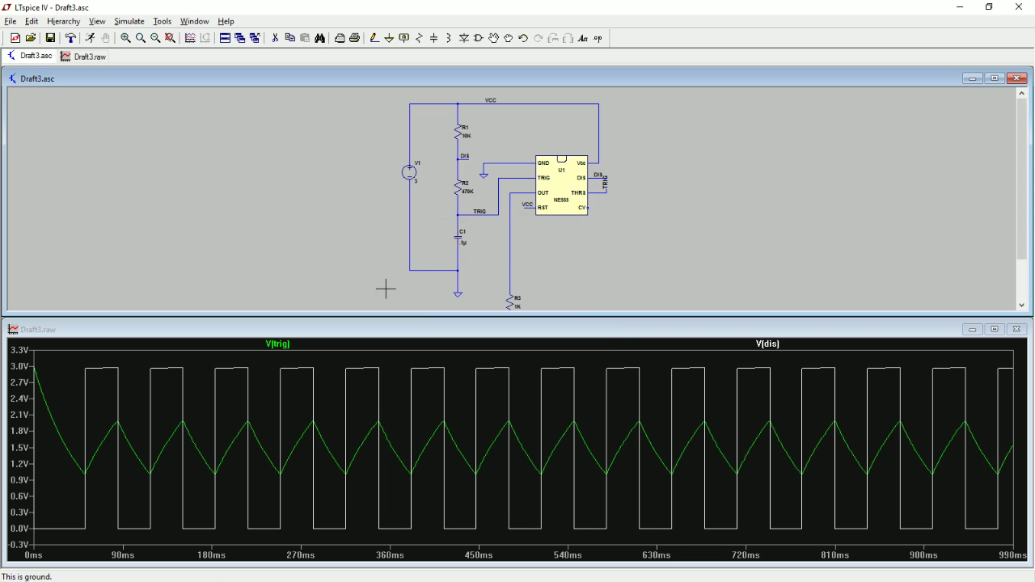
{"action": "right_click", "coordinate": [461, 183]}
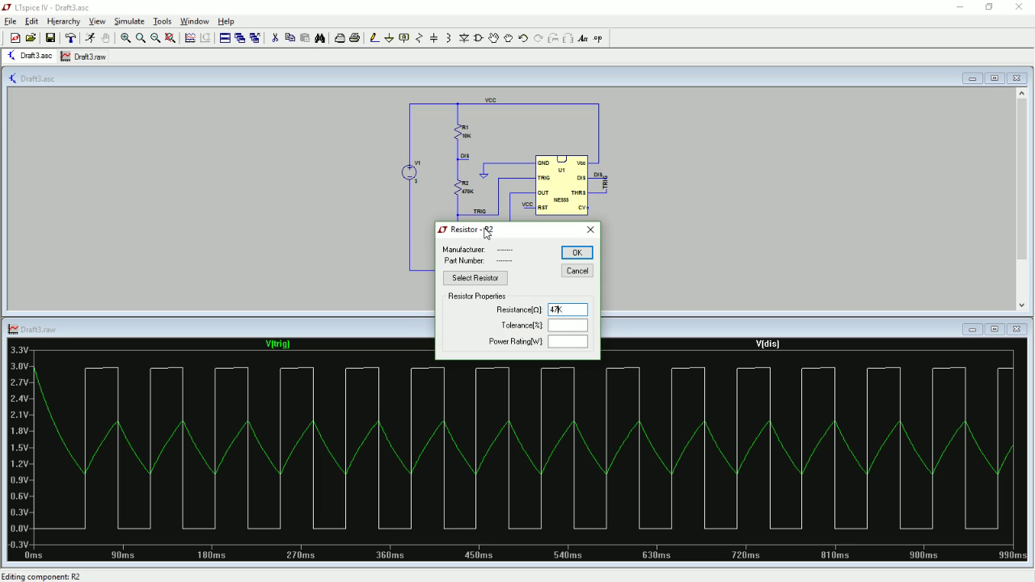
{"action": "key", "text": "Return"}
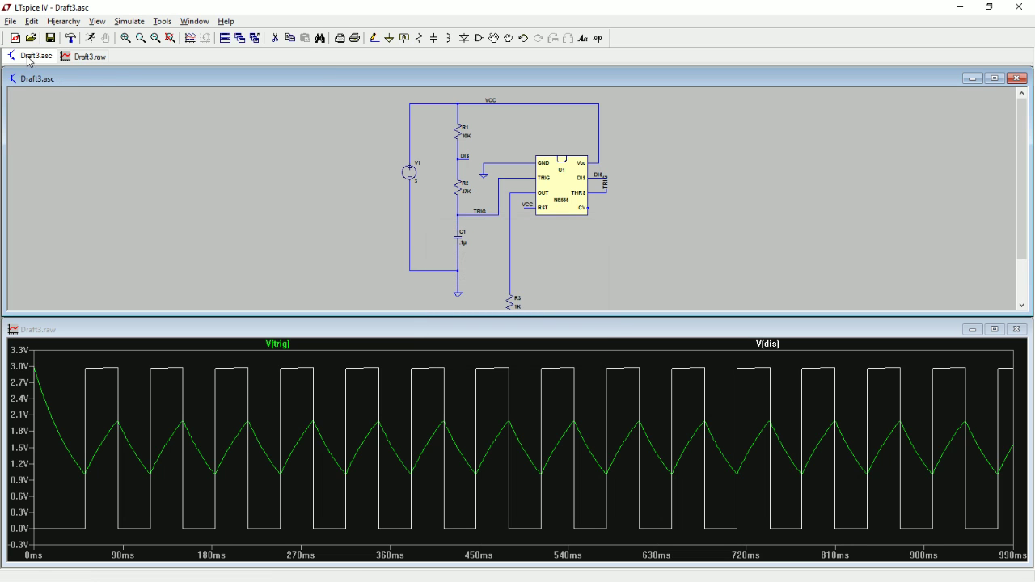
{"action": "left_click", "coordinate": [90, 38]}
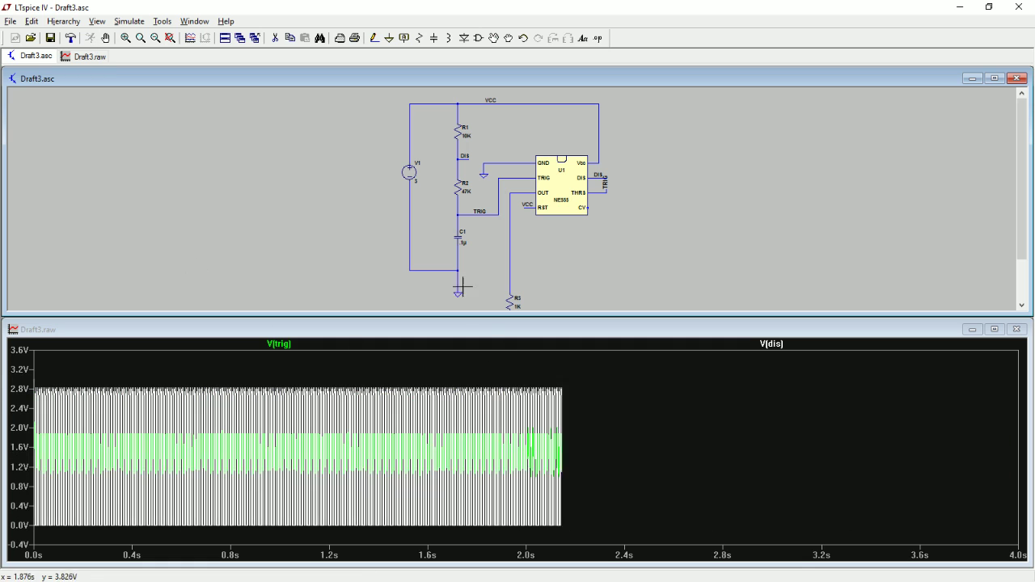
Set the resistance of R2 to 4.7MEG and rerun the simulation.
{"action": "right_click", "coordinate": [461, 186]}
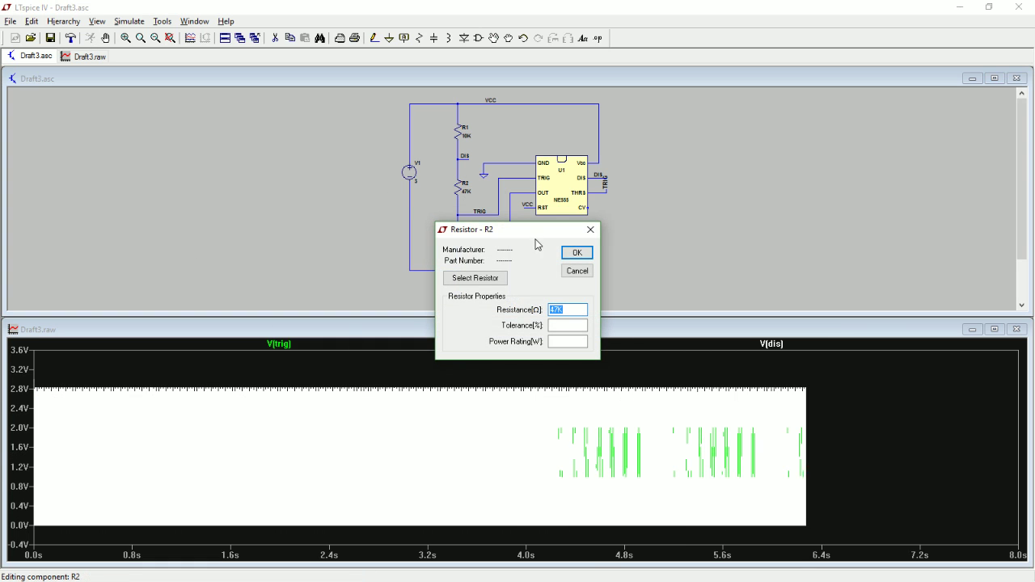
{"action": "left_click", "coordinate": [577, 271]}
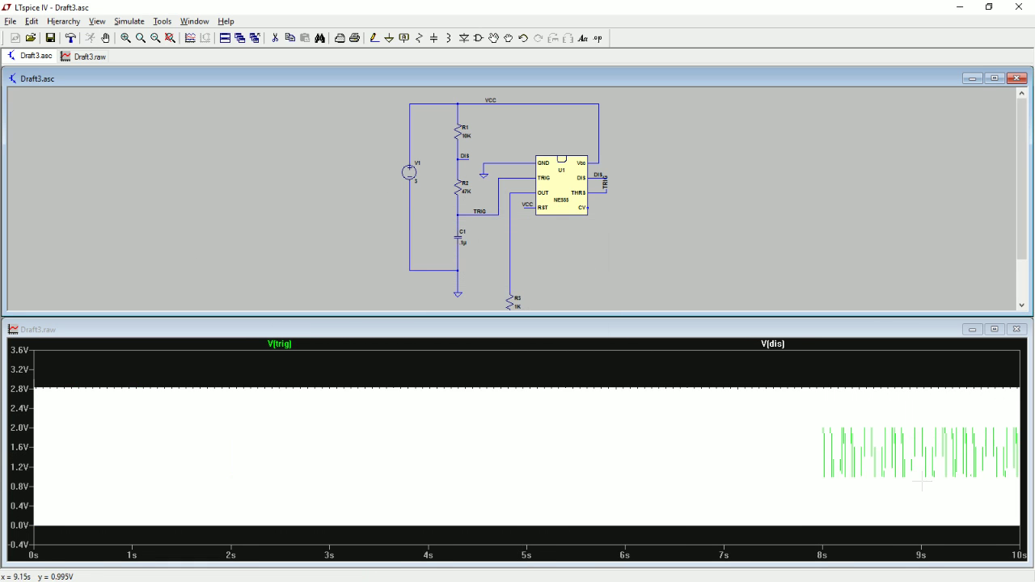
{"action": "right_click", "coordinate": [462, 186]}
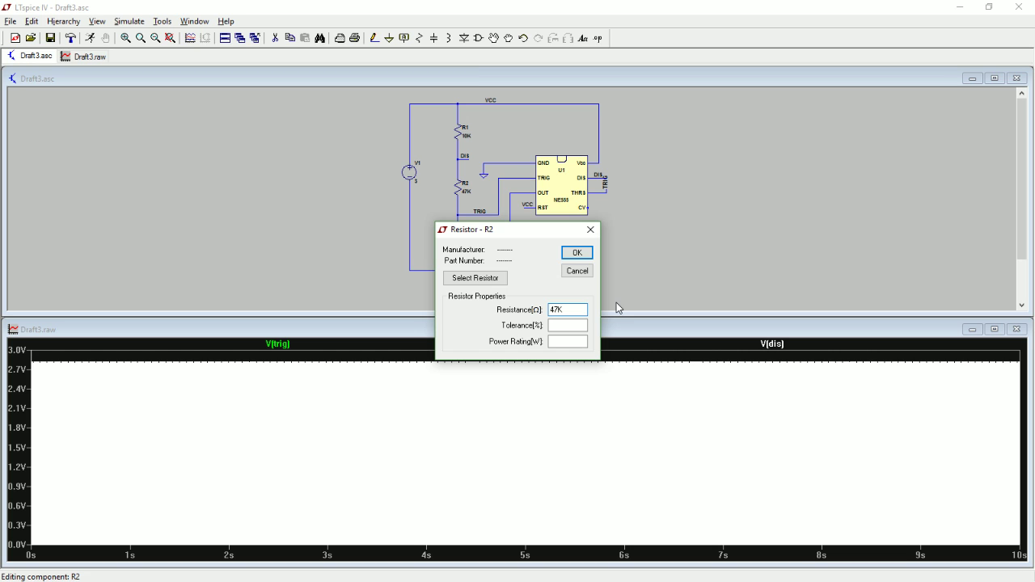
{"action": "key", "text": "BackSpace"}
{"action": "key", "text": "BackSpace"}
{"action": "key", "text": "BackSpace"}
{"action": "type", "text": "4.6"}
{"action": "key", "text": "Return"}
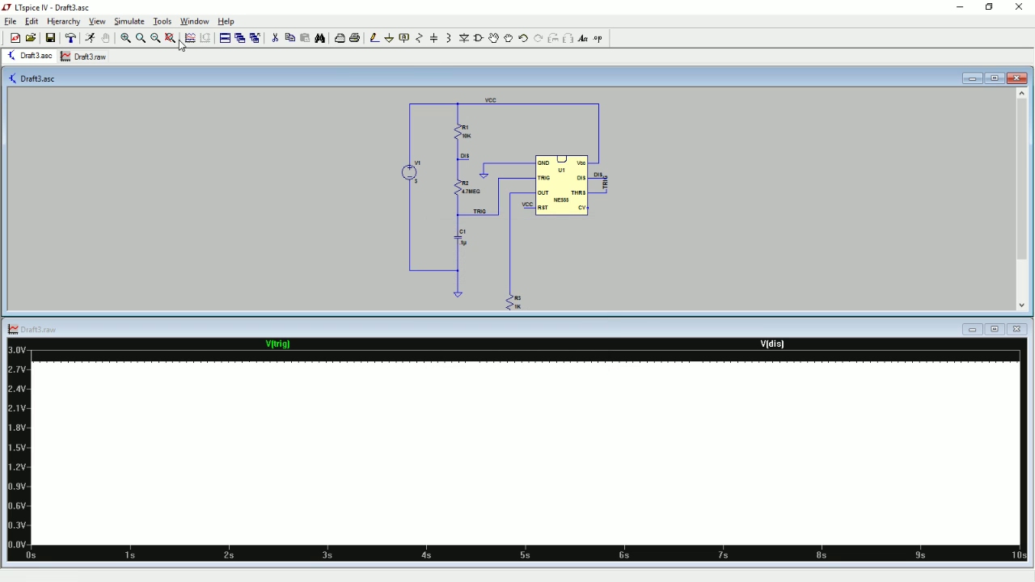
{"action": "left_click", "coordinate": [90, 38]}
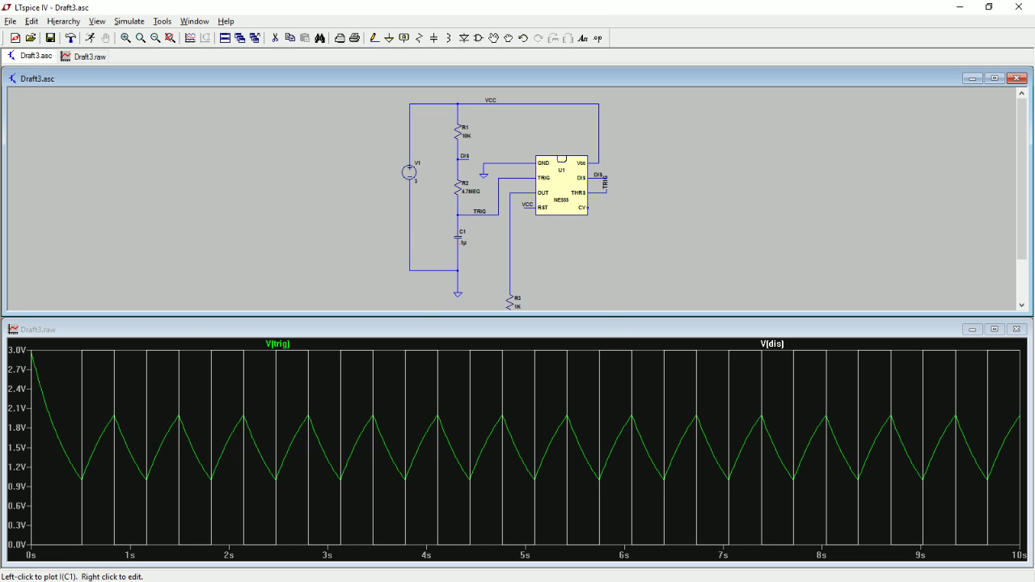
Set the capacitance of C1 to 1UF and rerun the simulation.
{"action": "right_click", "coordinate": [457, 240]}
{"action": "type", "text": "1"}
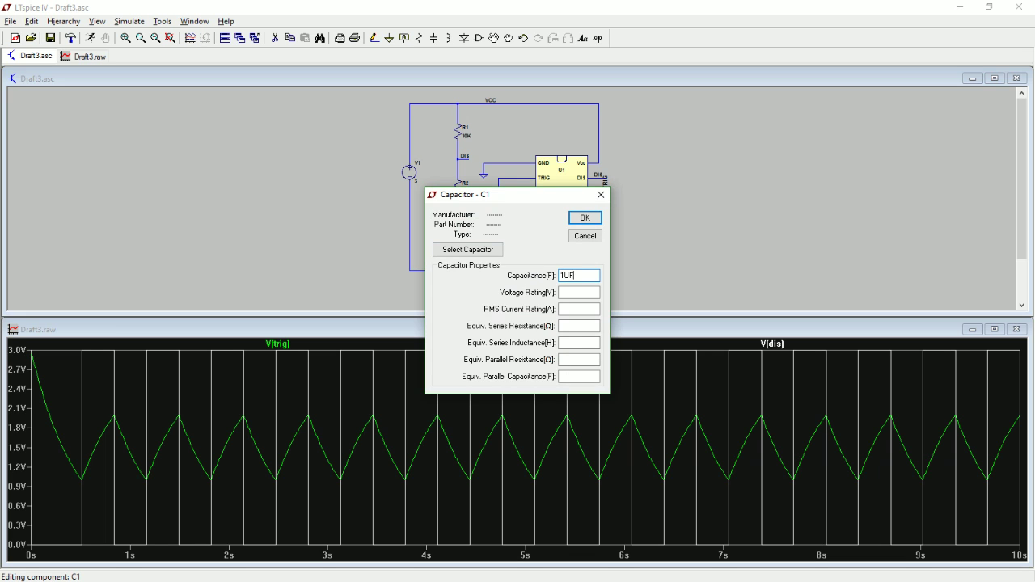
{"action": "type", "text": "UF"}
{"action": "key", "text": "Return"}
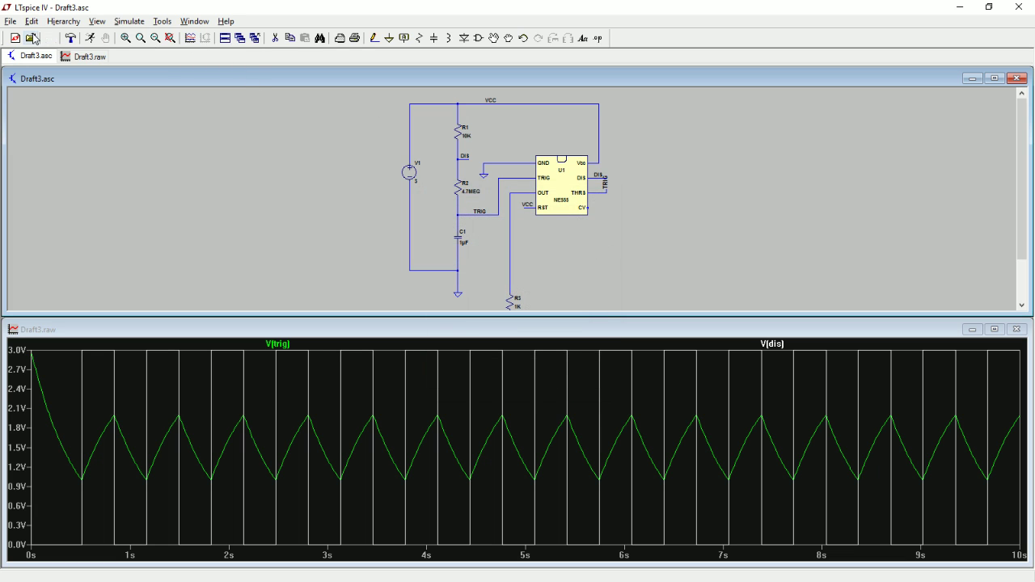
{"action": "left_click", "coordinate": [90, 38]}
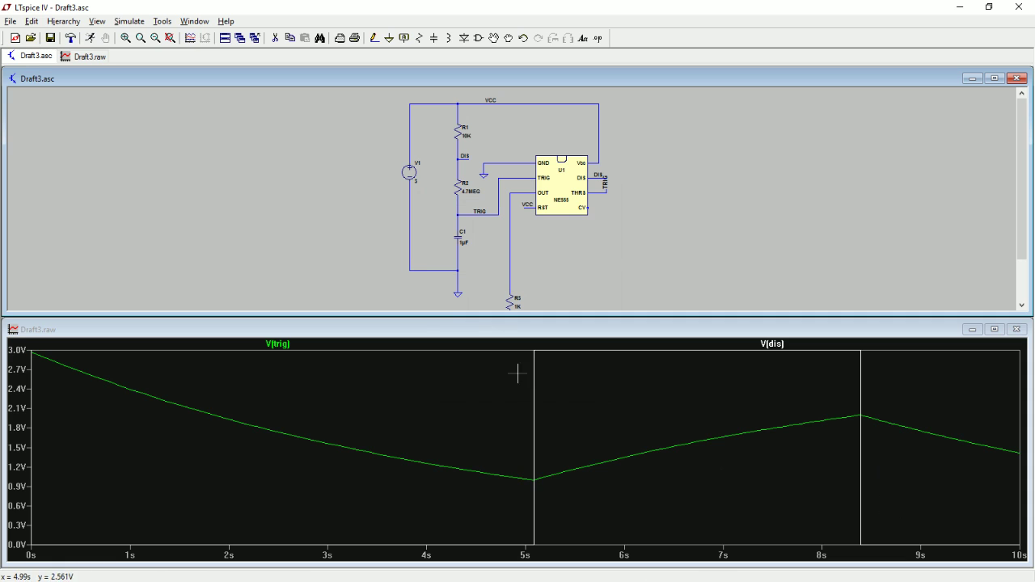
Show the whole 555 timer circuit in the schematic, including the output resistor and LED.
{"action": "scroll", "coordinate": [422, 213], "scroll_direction": "down", "scroll_amount": 1}
{"action": "scroll", "coordinate": [432, 200], "scroll_direction": "down", "scroll_amount": 2}
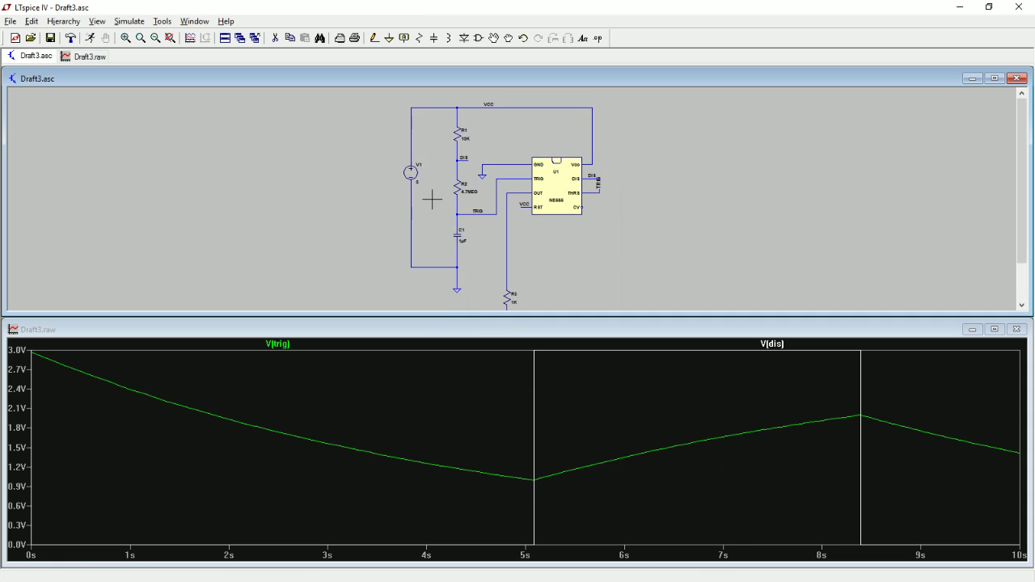
{"action": "scroll", "coordinate": [435, 202], "scroll_direction": "up", "scroll_amount": 1}
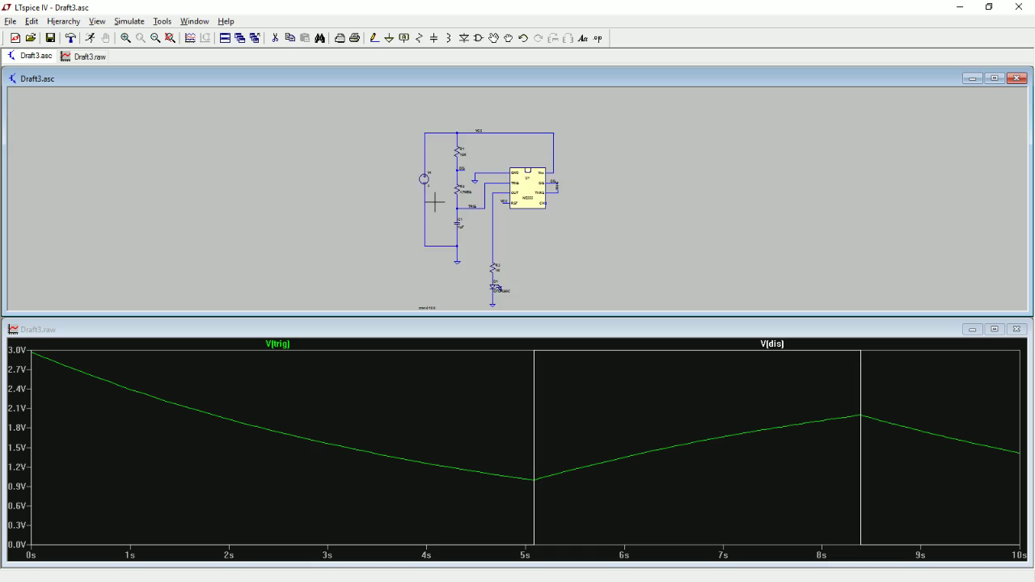